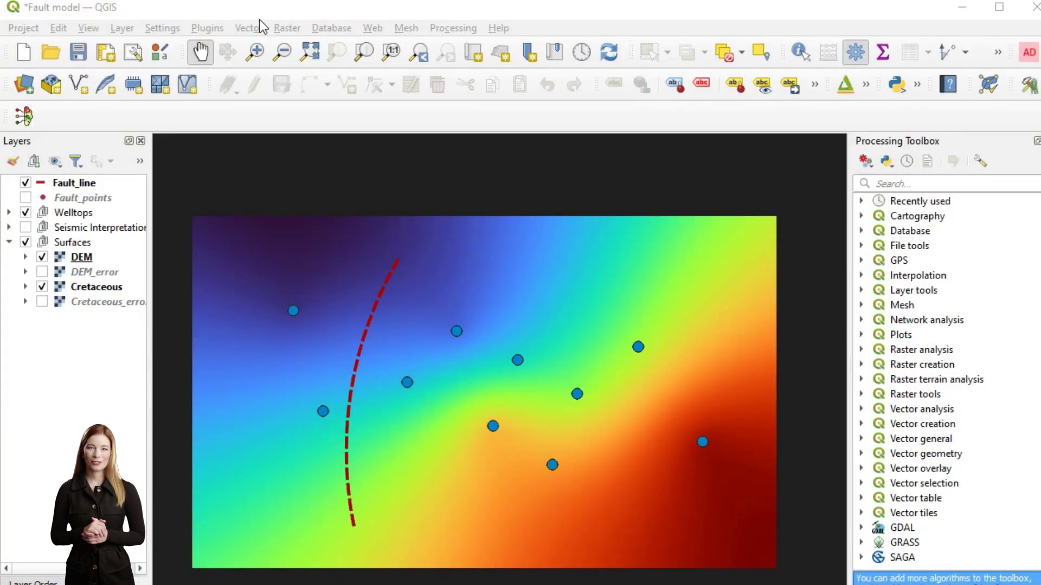
Set up a Contour extraction of the DEM raster with interval 0.25, attribute name Z and 3D vector output.
click(285, 26)
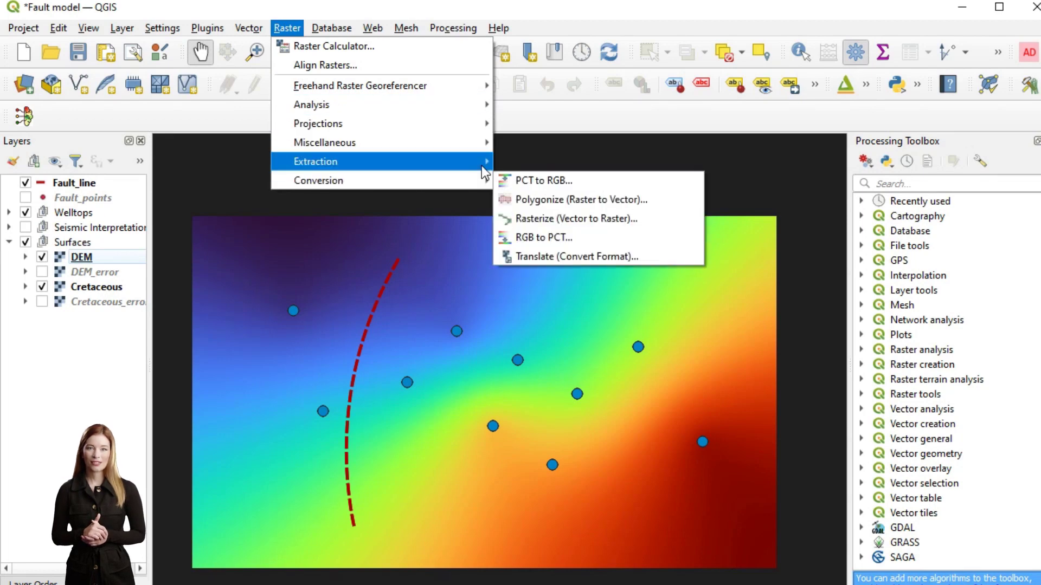
click(546, 198)
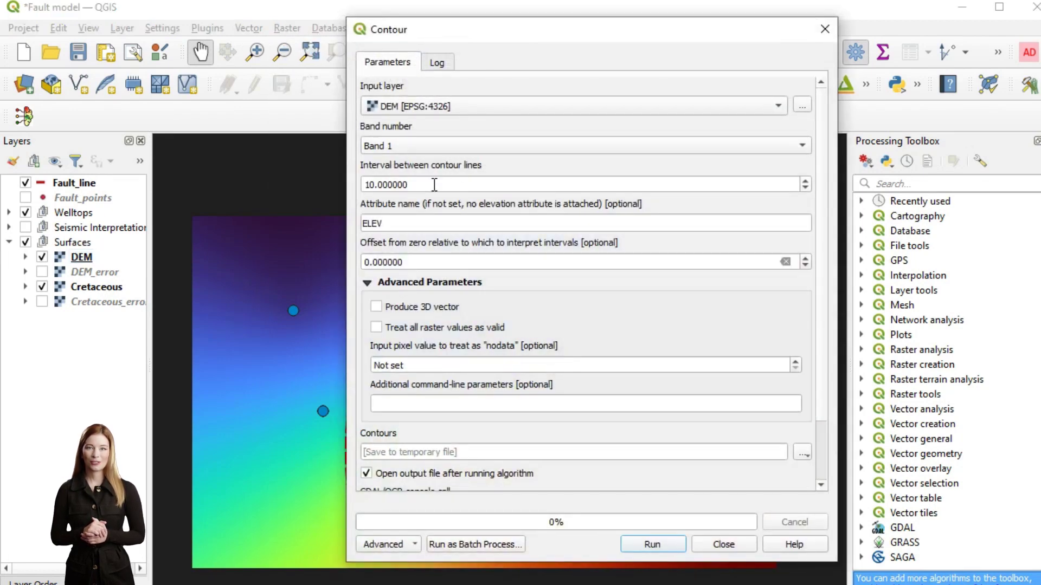
drag(389, 185, 281, 180)
text(.)
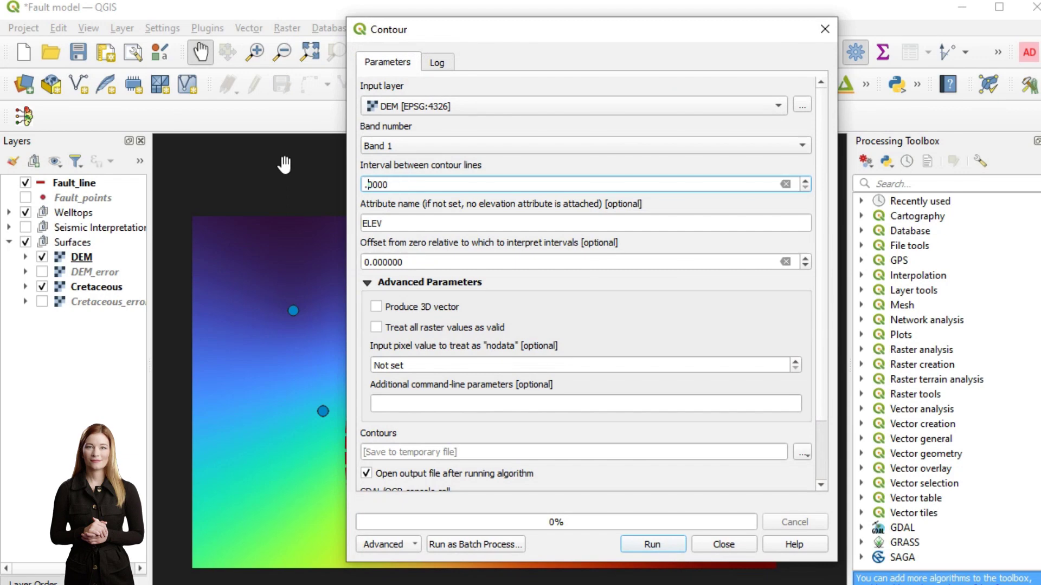
key(Tab)
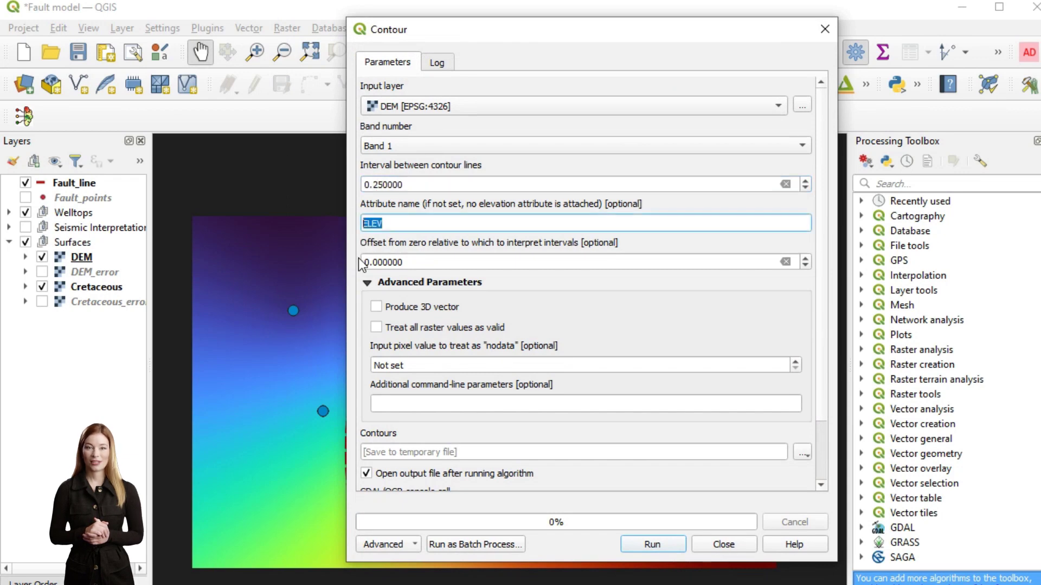
text(Z)
click(415, 308)
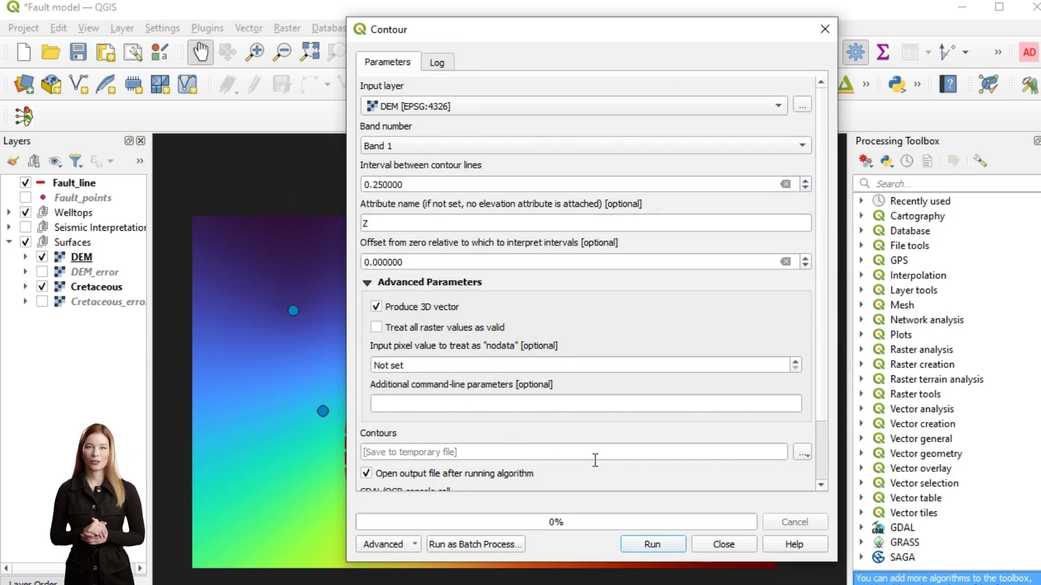
Set the contour output to DEM_contour.shp in the Fault model folder, replacing the existing file, and run the extraction.
click(802, 452)
click(825, 485)
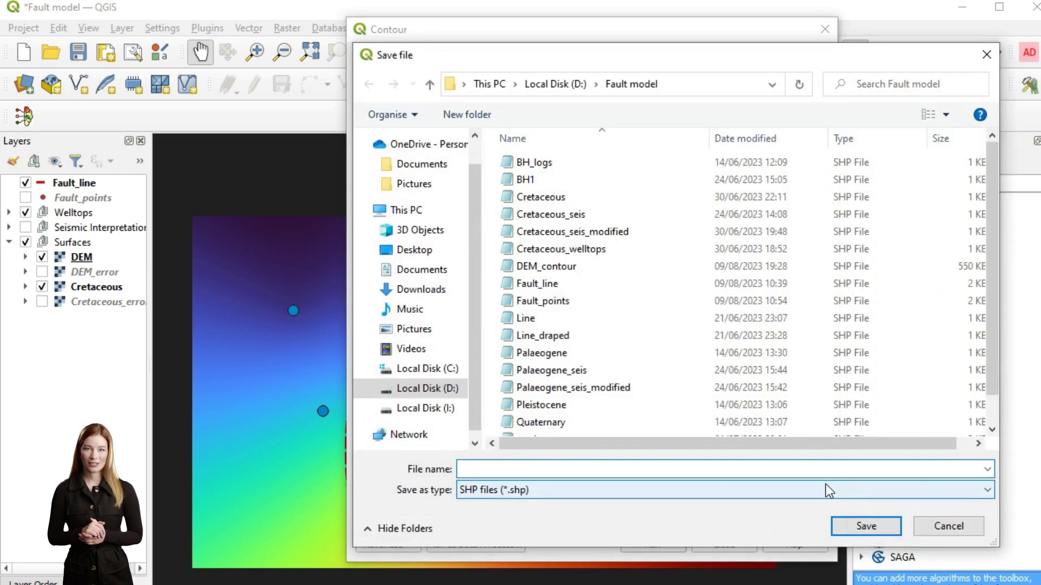
click(569, 266)
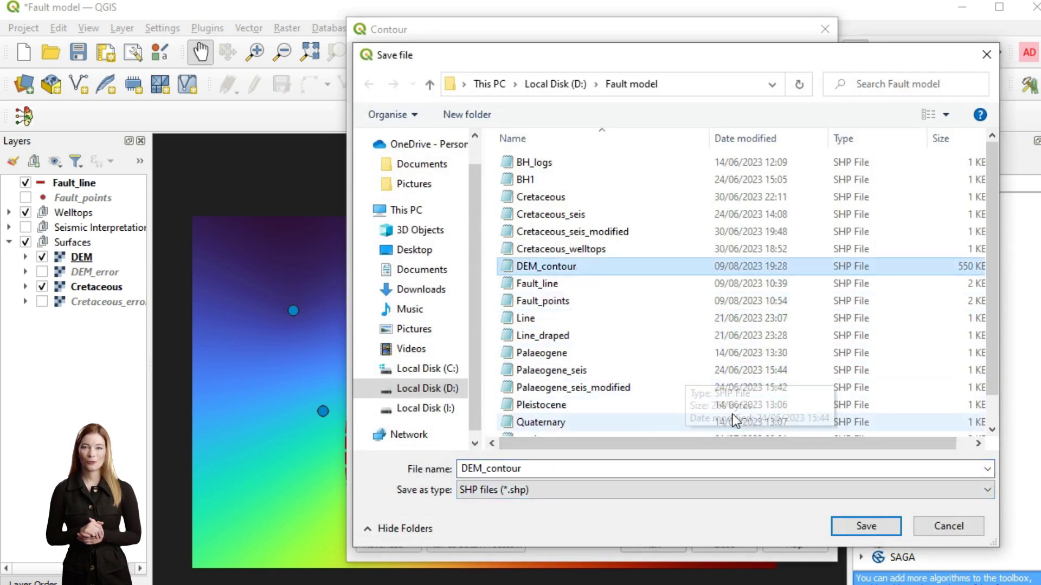
click(862, 527)
click(477, 260)
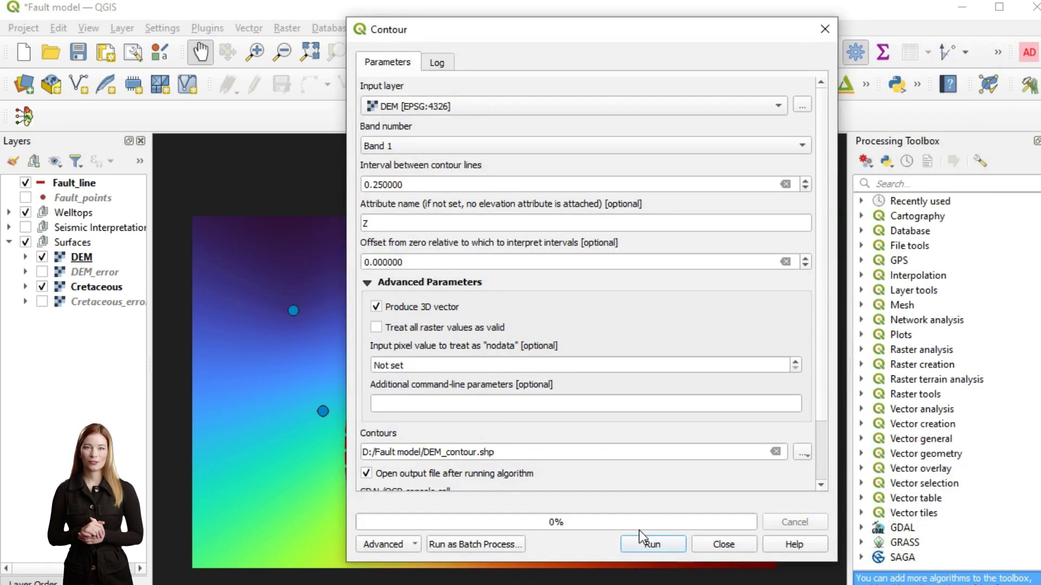
click(646, 544)
click(824, 29)
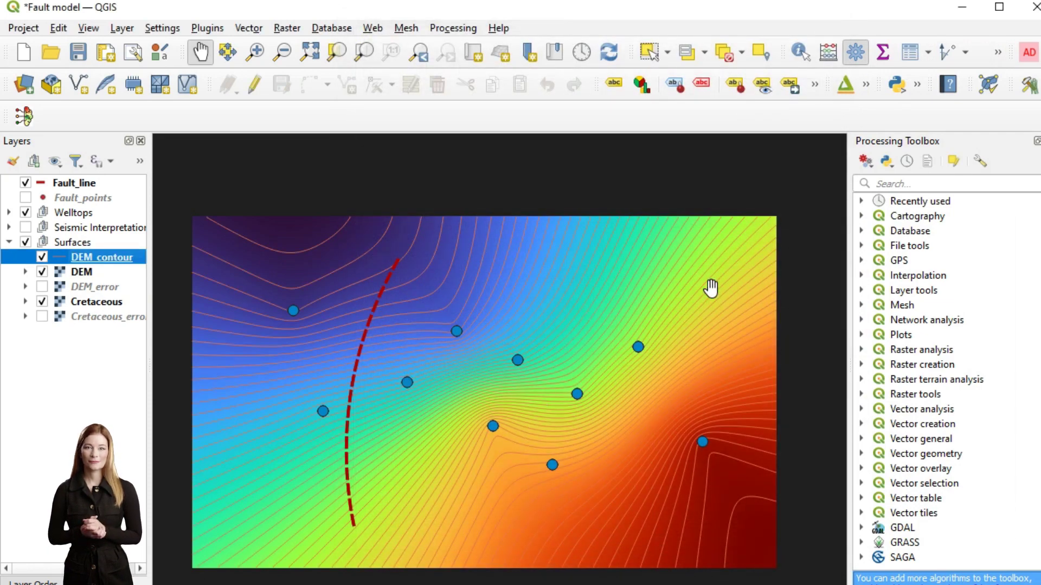
Run Points along geometry on the DEM_contour layer with distance 100 and zero offsets to produce the DEM_points layer.
double_click(895, 454)
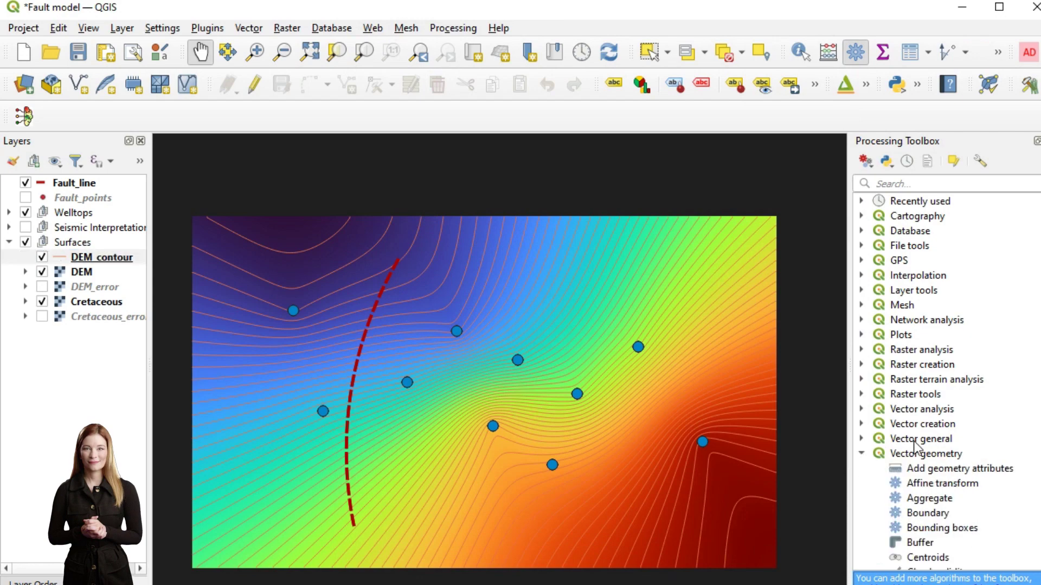
scroll(957, 463, down, 9)
scroll(960, 456, down, 5)
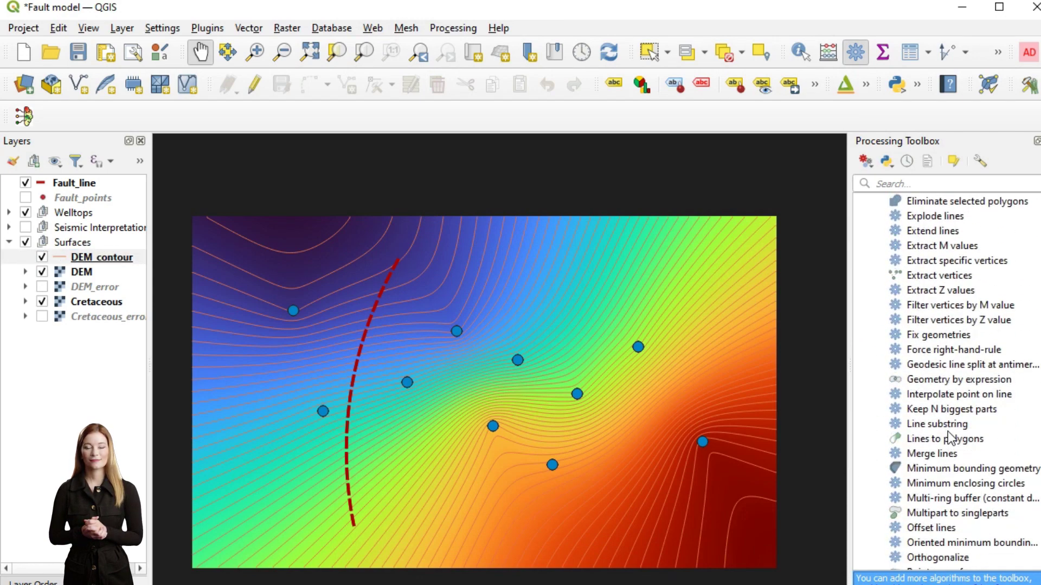
double_click(943, 464)
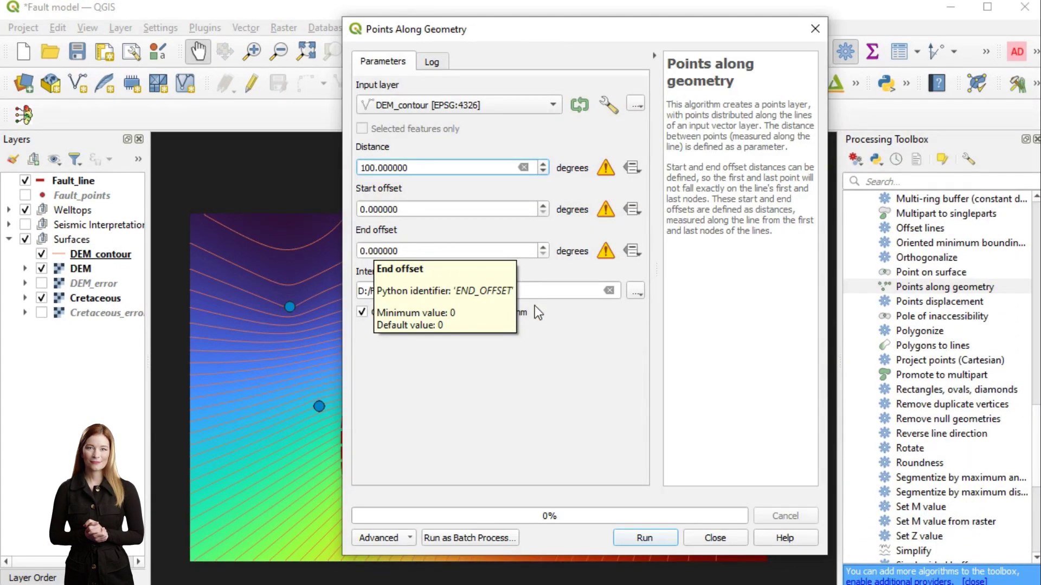
click(658, 537)
click(705, 538)
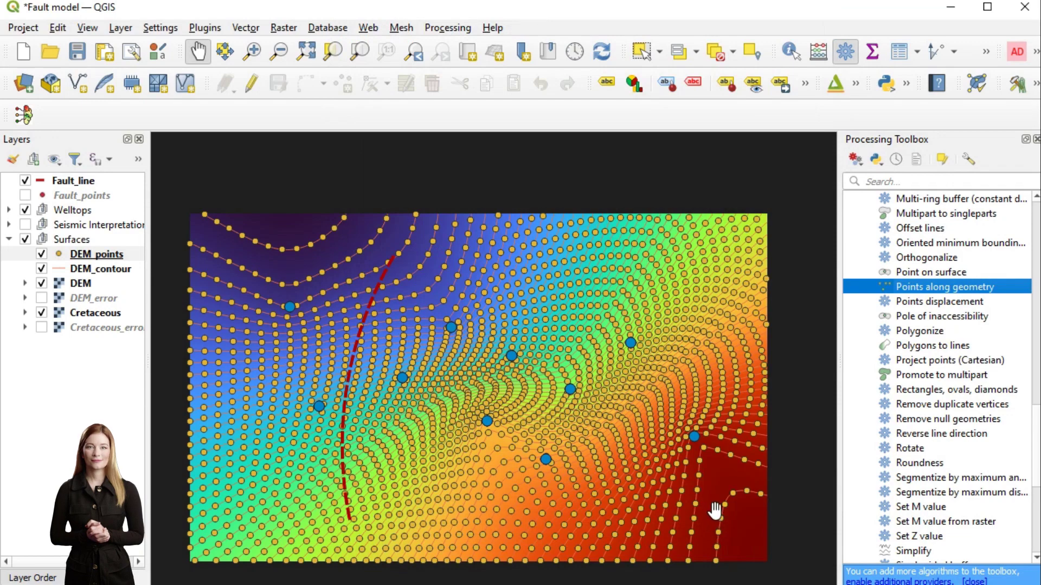
Open the Add X/Y fields to layer algorithm for the DEM_points layer.
scroll(932, 320, up, 9)
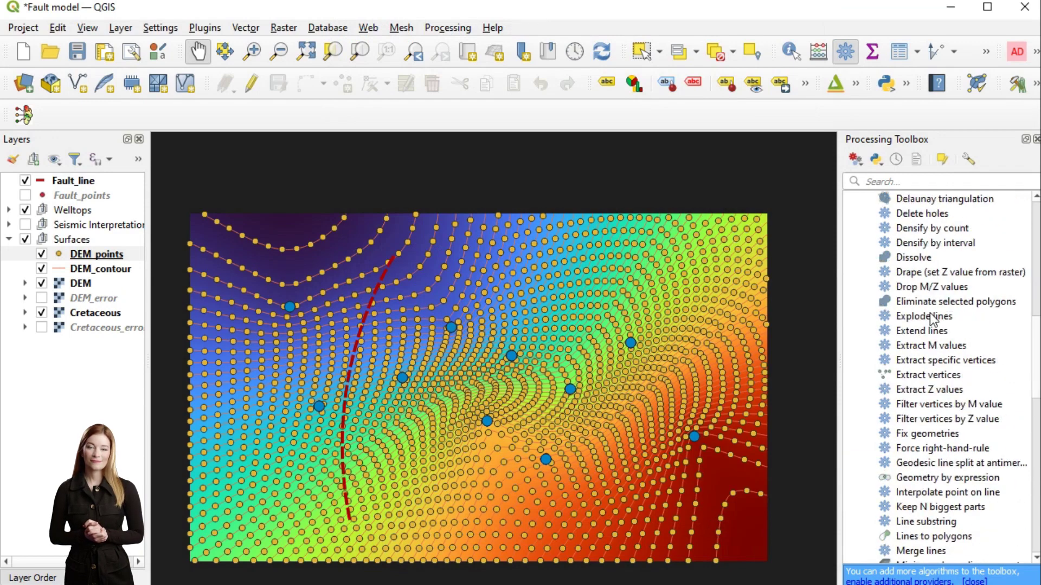
scroll(932, 320, up, 9)
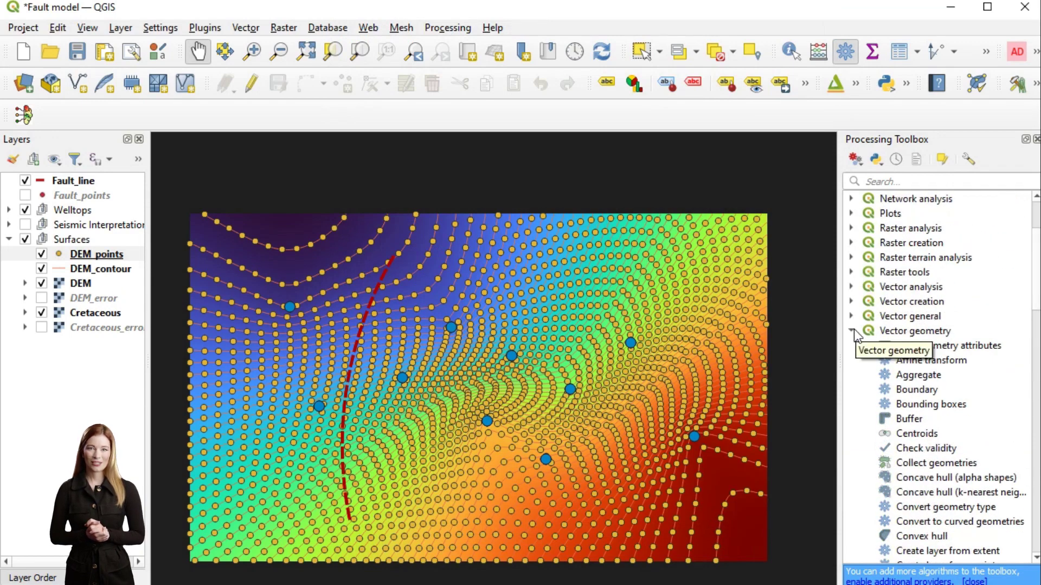
click(853, 331)
click(851, 491)
scroll(857, 499, down, 1)
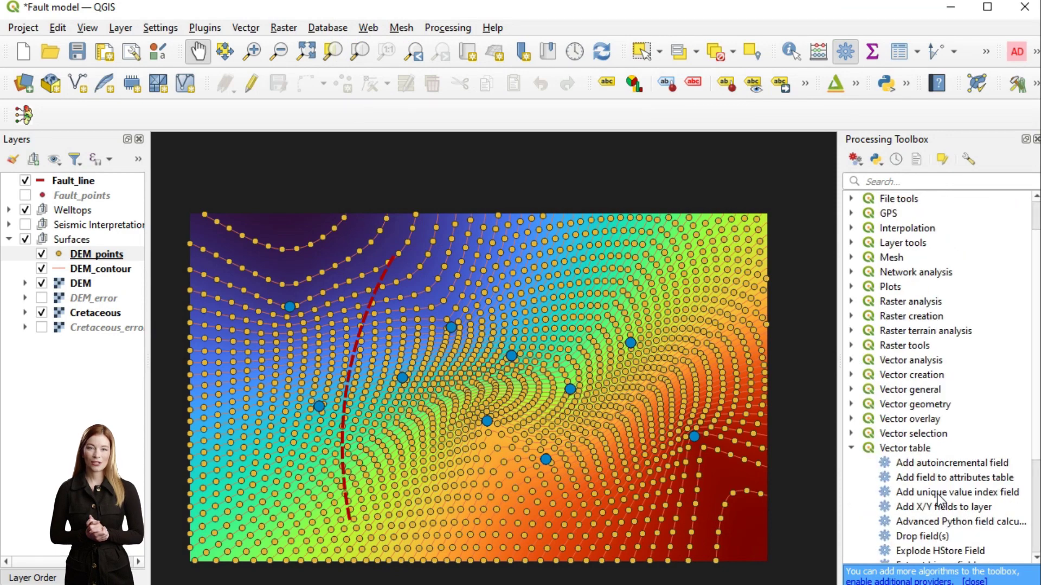
double_click(944, 506)
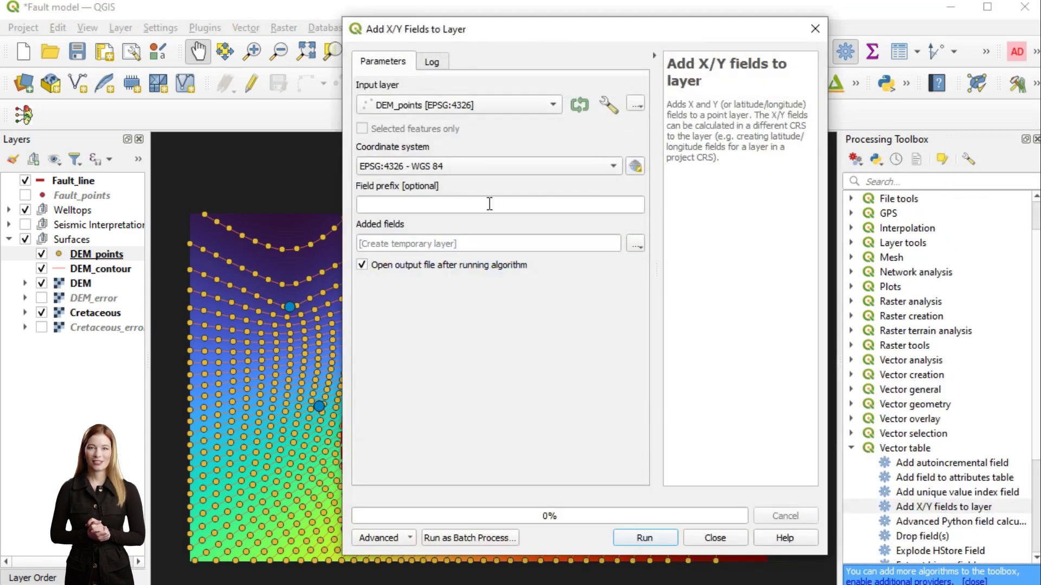
Set the added-fields output to the shapefile DEM_pointsXY in the Fault model folder and run the algorithm.
click(636, 244)
click(668, 279)
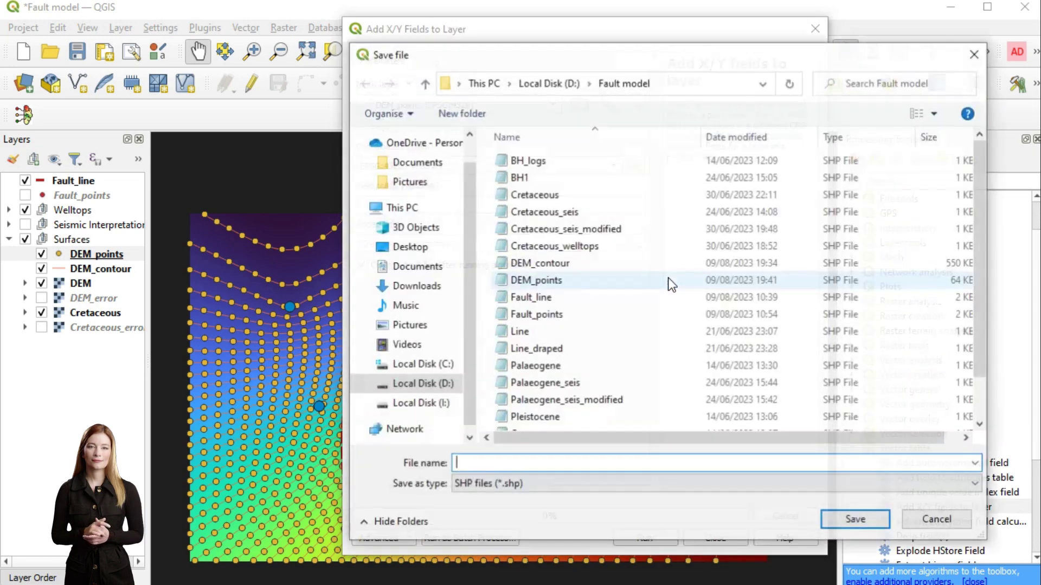
click(553, 280)
double_click(527, 462)
click(530, 463)
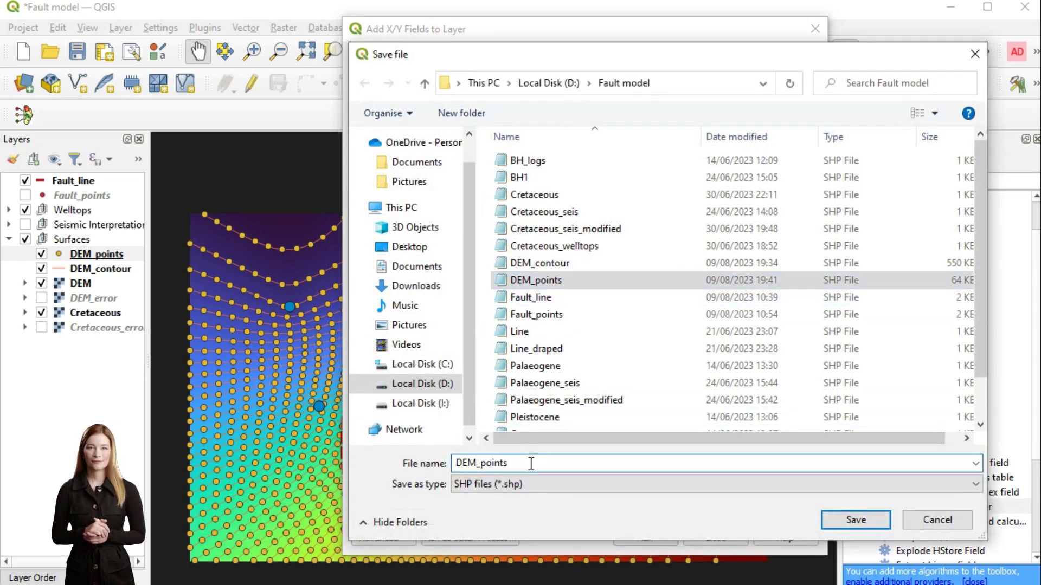
text(XY)
click(844, 522)
click(650, 537)
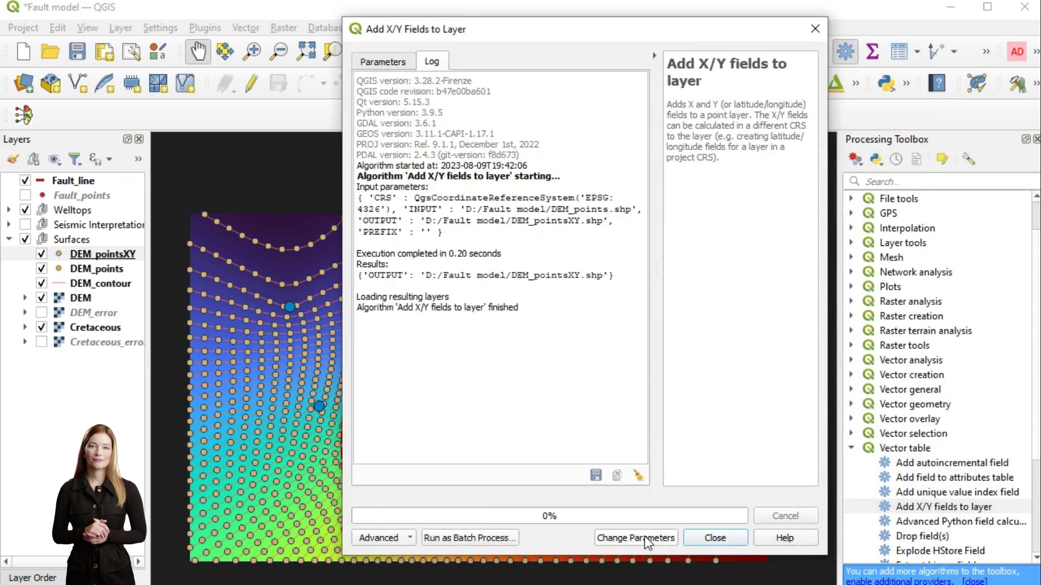
click(719, 536)
Check the DEM_pointsXY attribute table, and remove the distance and angle fields from the layer's mapping in Refactor fields.
right_click(116, 254)
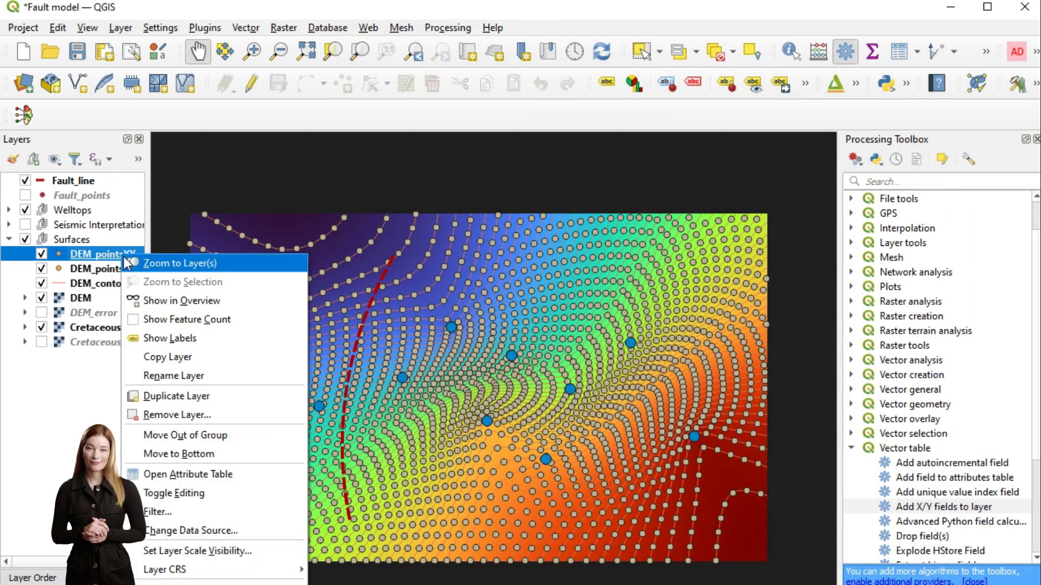
click(199, 475)
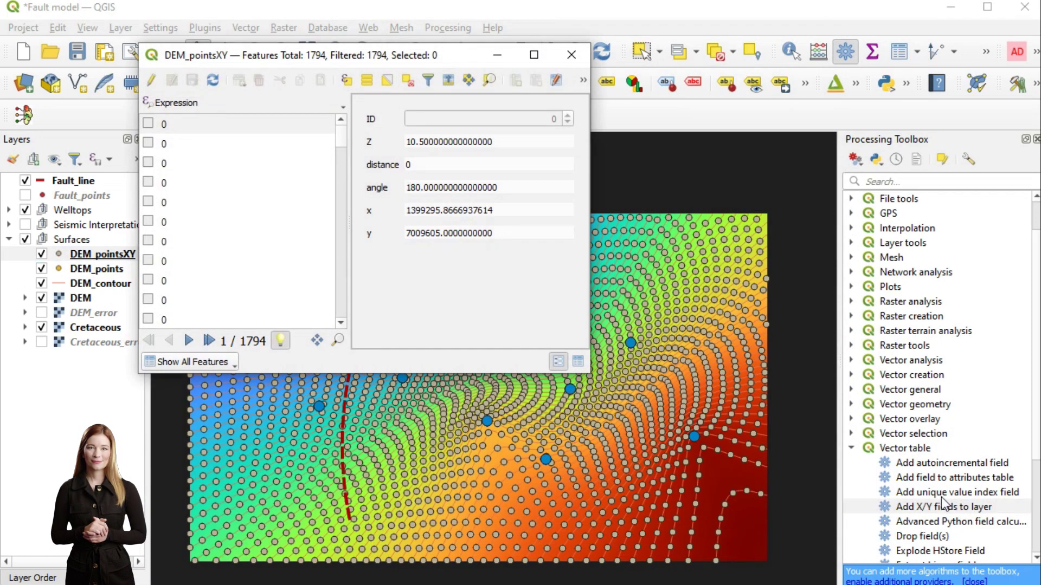
scroll(943, 504, down, 3)
double_click(926, 448)
click(635, 260)
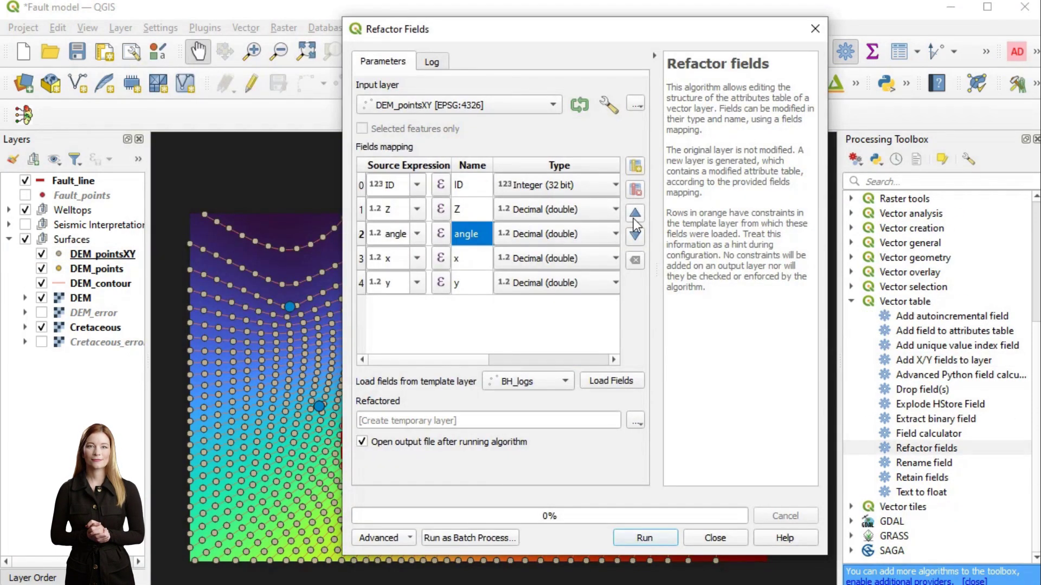
click(634, 260)
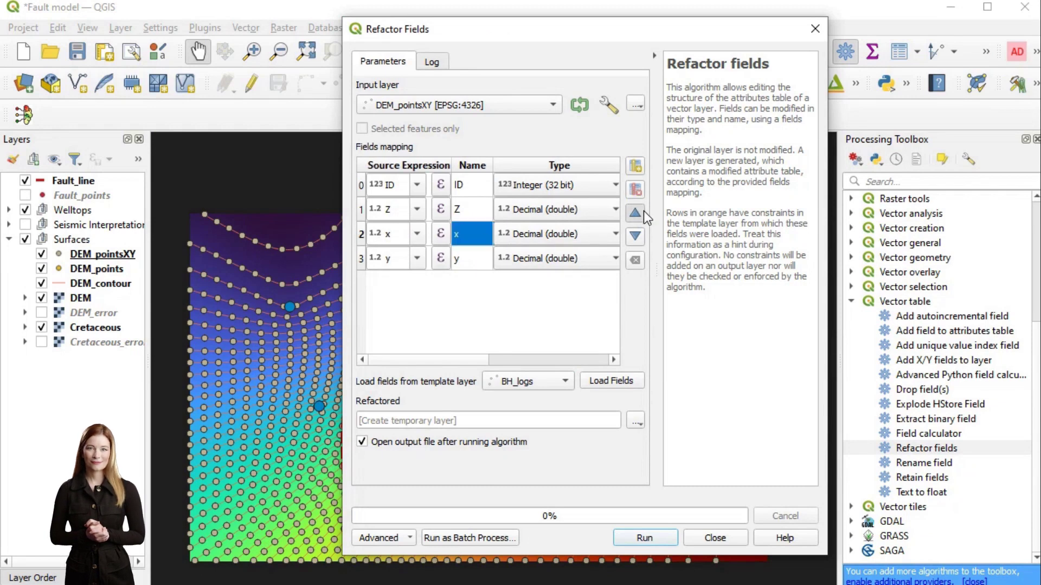
Move the x and y fields above Z in the fields mapping and rename them X and Y.
click(635, 213)
click(359, 260)
click(635, 213)
click(464, 212)
text(Y)
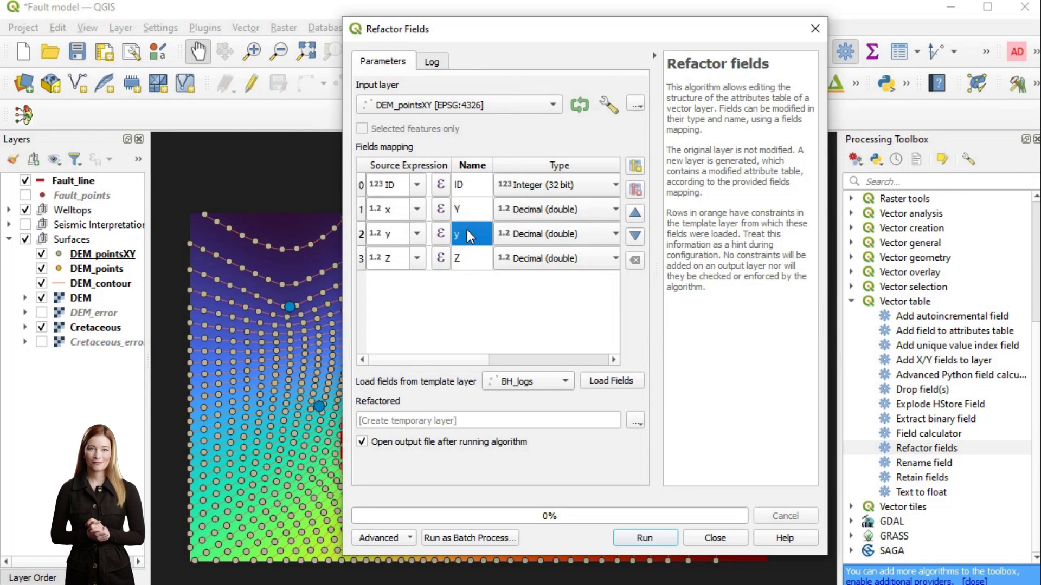
click(465, 235)
text(Y)
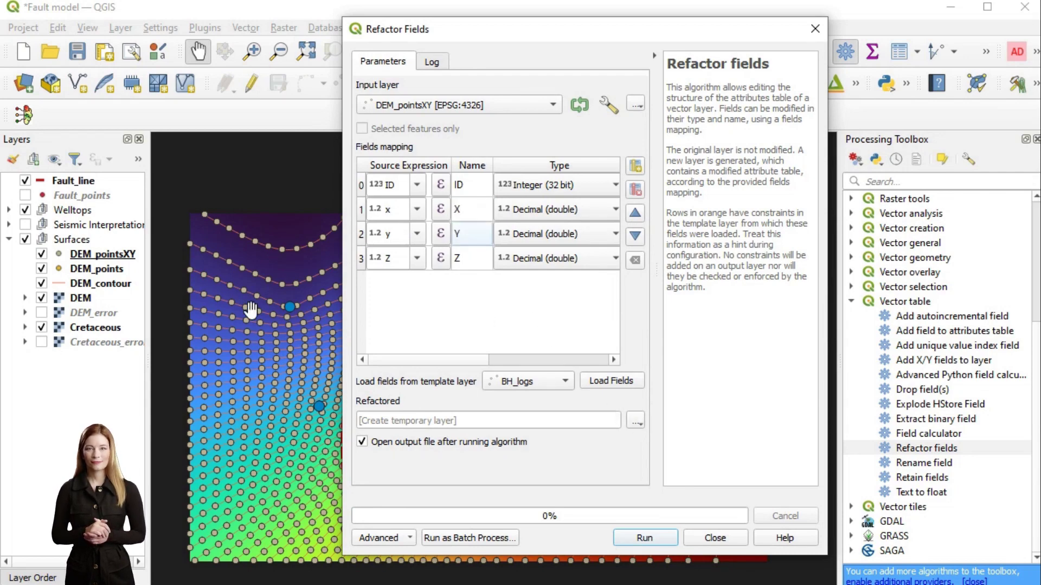
Remove the old DEM_points layer from the project.
right_click(103, 269)
click(160, 428)
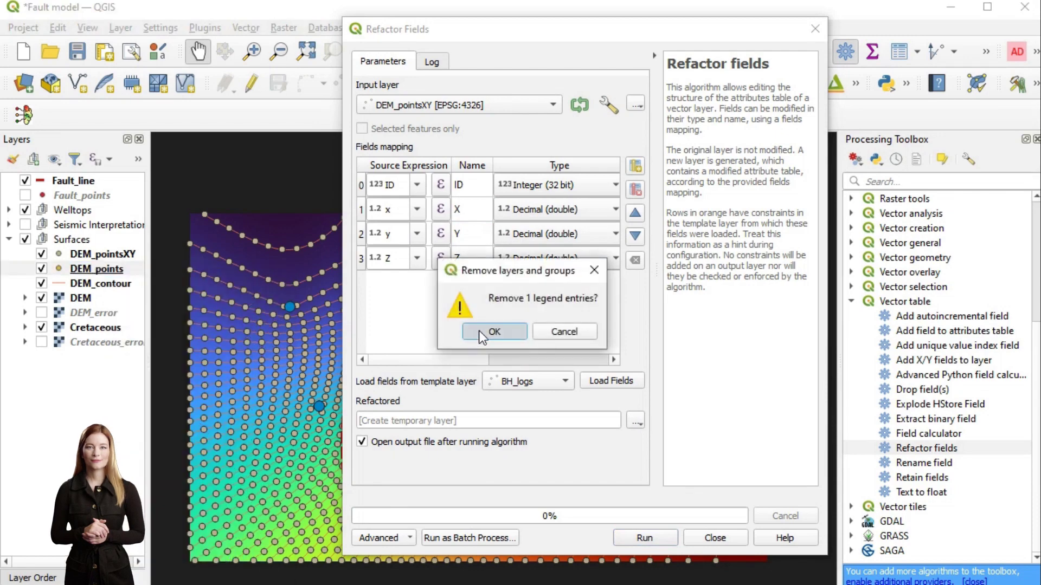
click(490, 395)
Save the refactored output as DEM_points.shp, overwriting the existing file, and run Refactor fields.
click(636, 422)
click(677, 457)
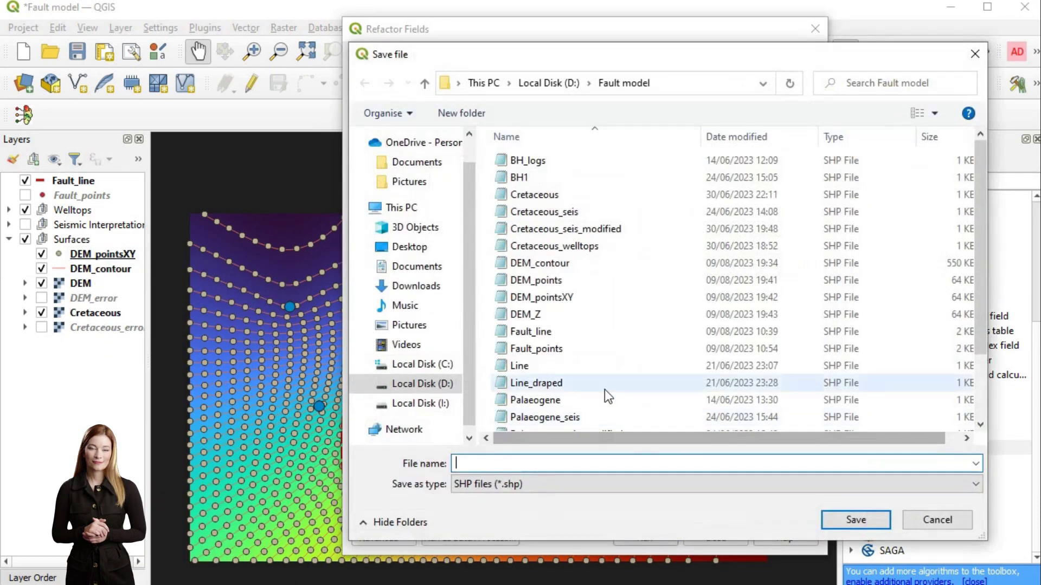
click(537, 280)
click(853, 522)
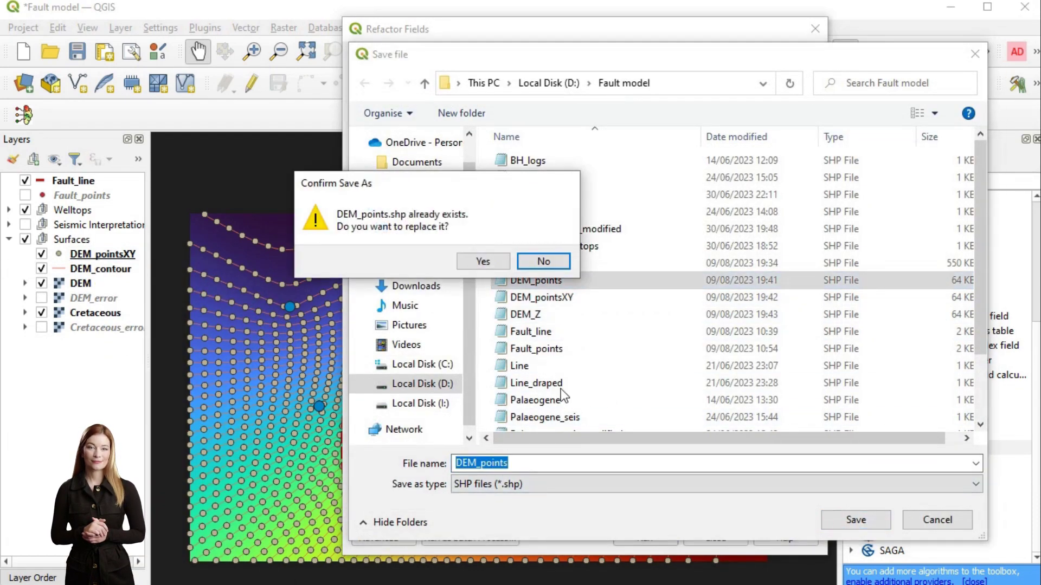
click(484, 264)
click(656, 538)
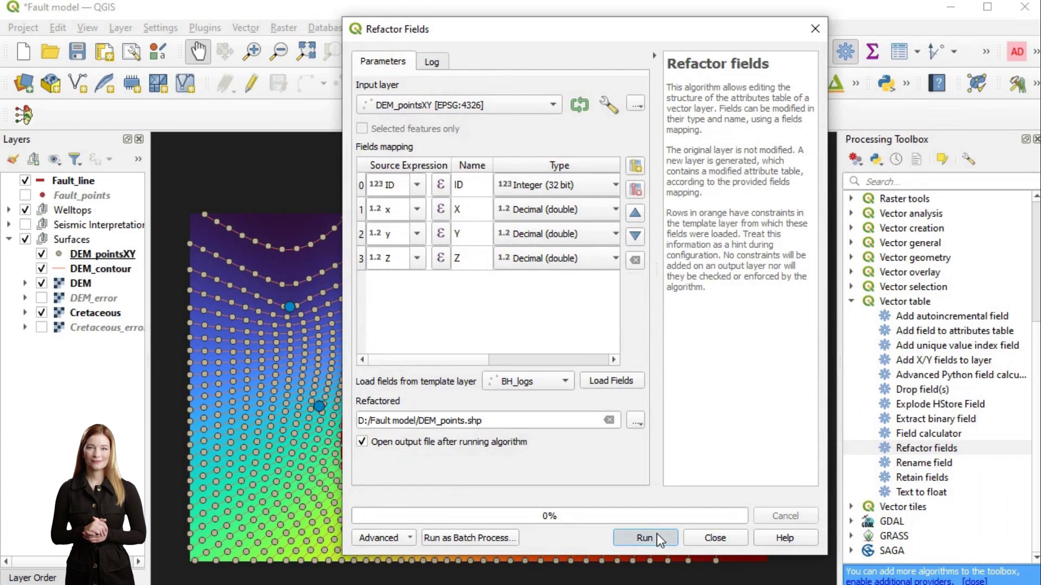
click(715, 538)
Examine the fields in the attribute table of the refactored DEM_points layer.
right_click(112, 257)
click(179, 478)
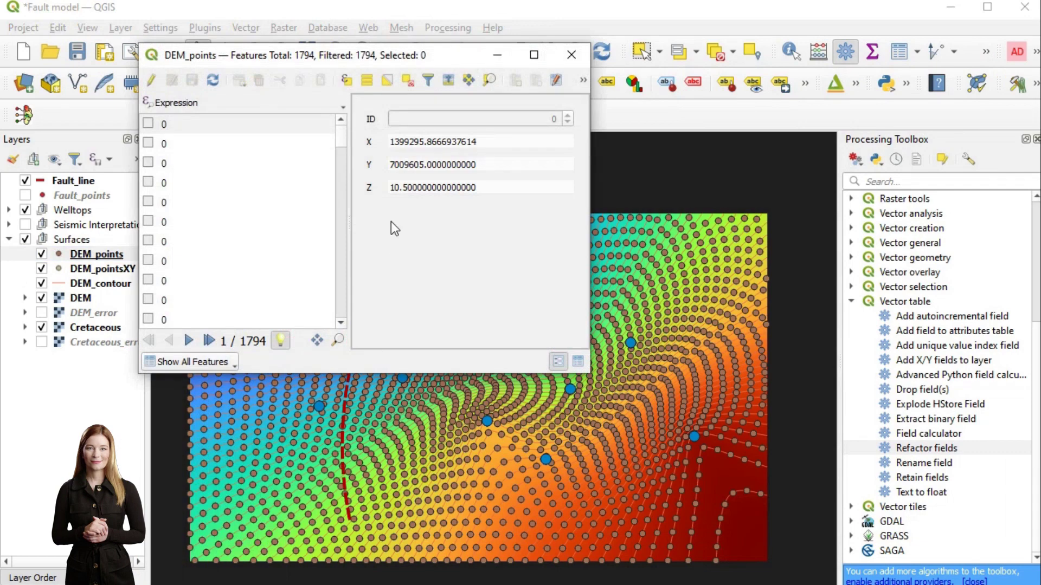
click(572, 55)
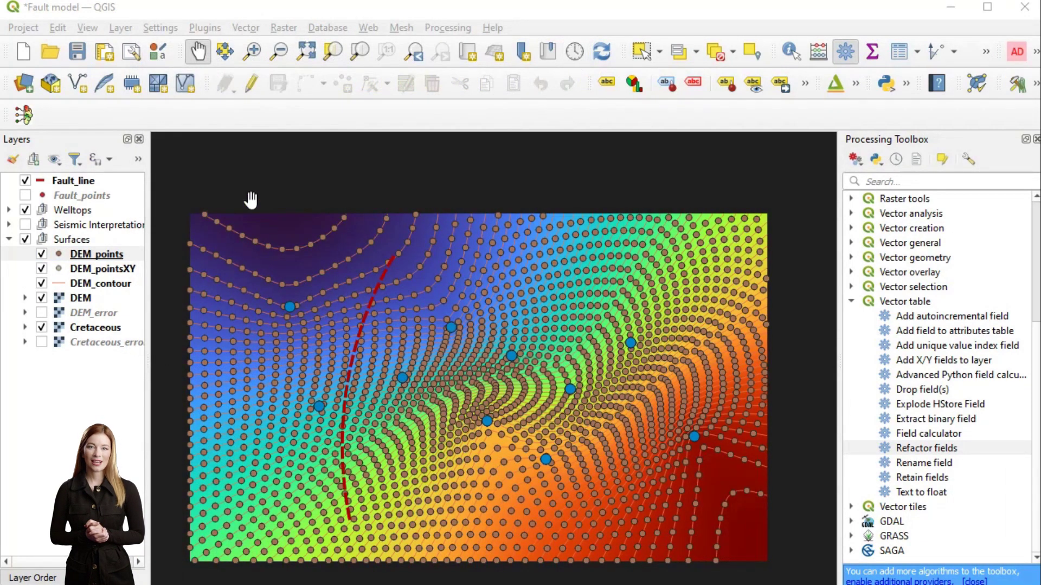
Start exporting the DEM_points layer in CSV format, with the output file named DEM in the Fault model folder.
right_click(114, 254)
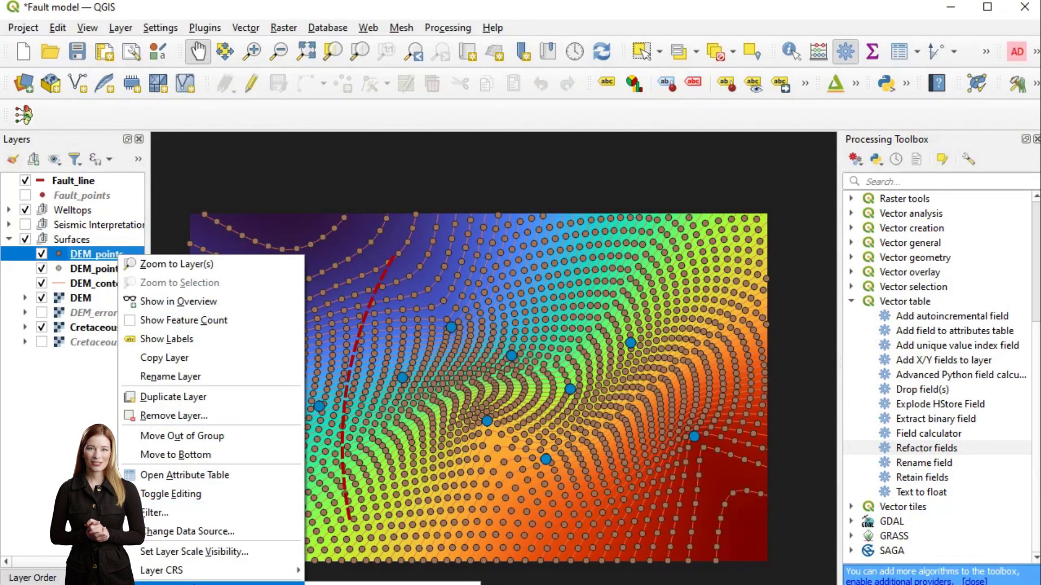
click(347, 584)
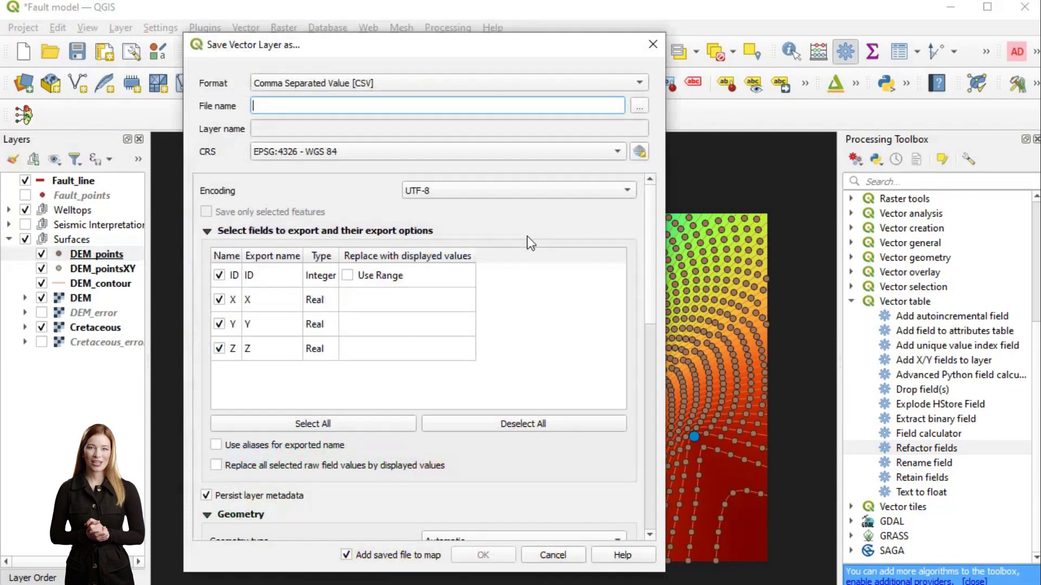
click(639, 106)
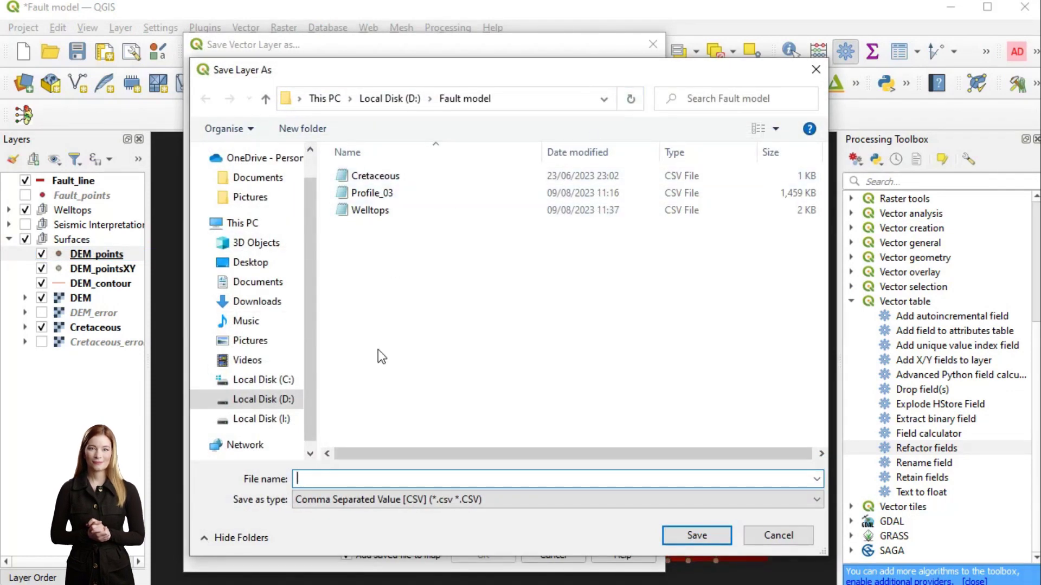
text(DEM)
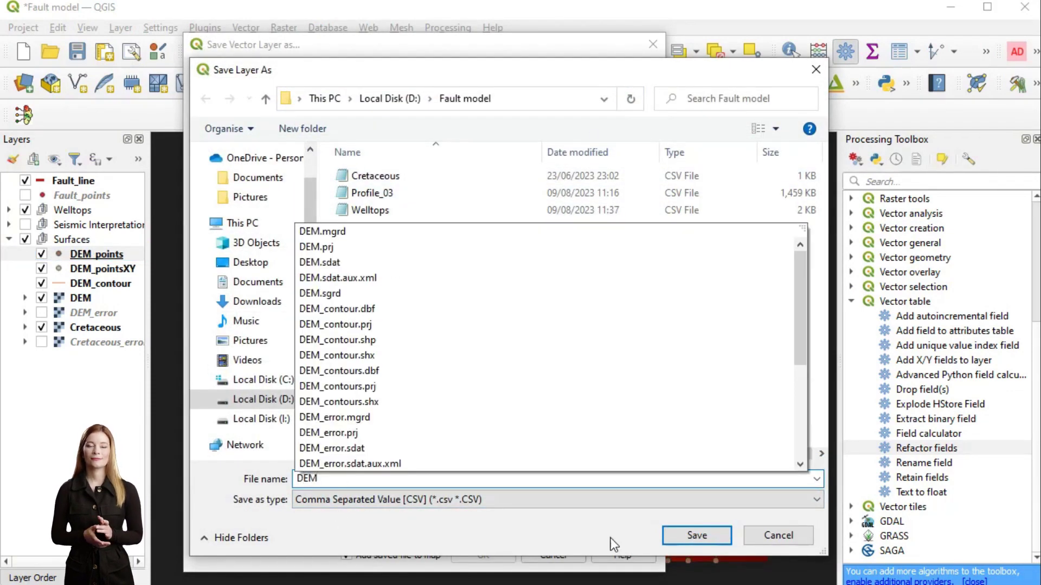
click(694, 534)
Exclude the ID field from the CSV export, adjust the geometry setting, and save the file.
click(219, 275)
scroll(504, 494, down, 1)
click(504, 493)
click(502, 508)
click(493, 556)
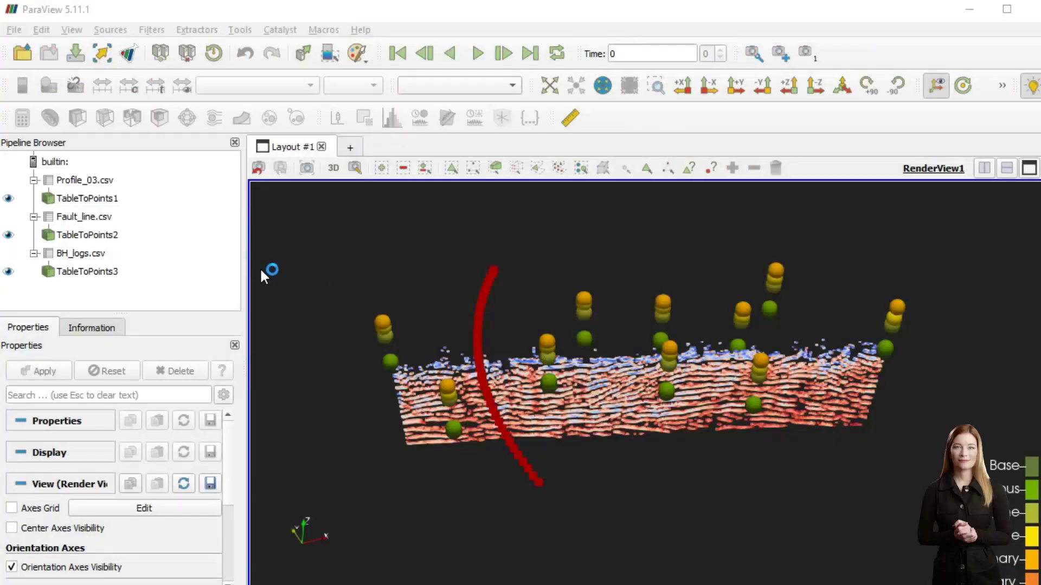
Switch to ParaView and load DEM.csv from D:/Fault model, filtering the files by Delimited Text.
click(14, 29)
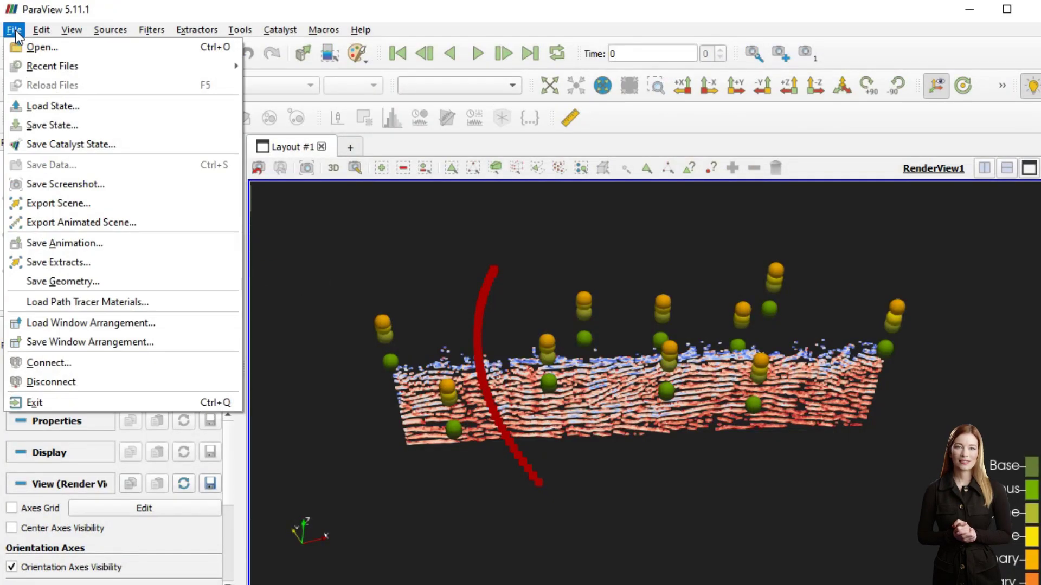
click(44, 47)
scroll(234, 284, down, 1)
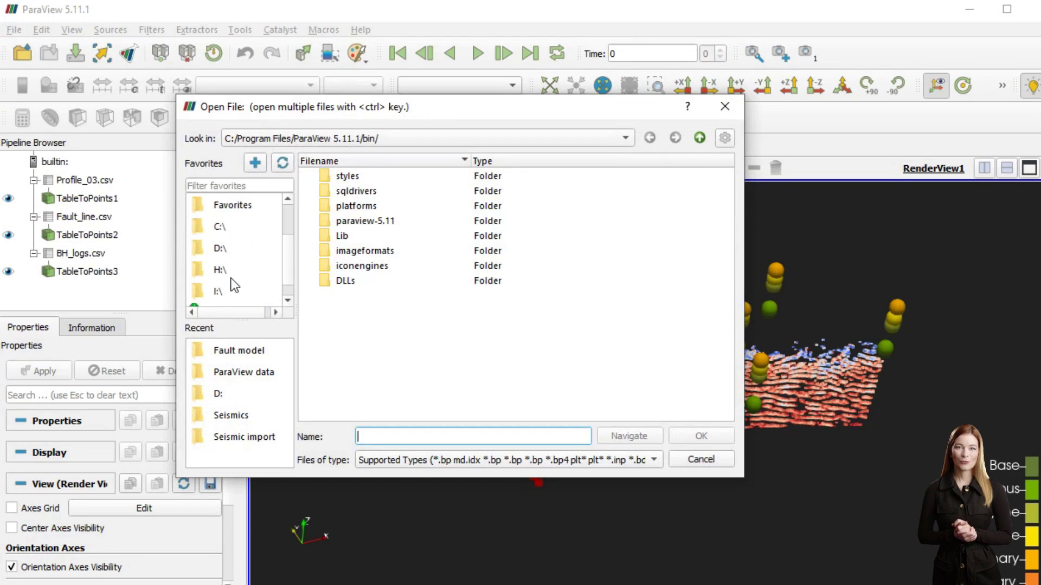
click(222, 244)
double_click(347, 297)
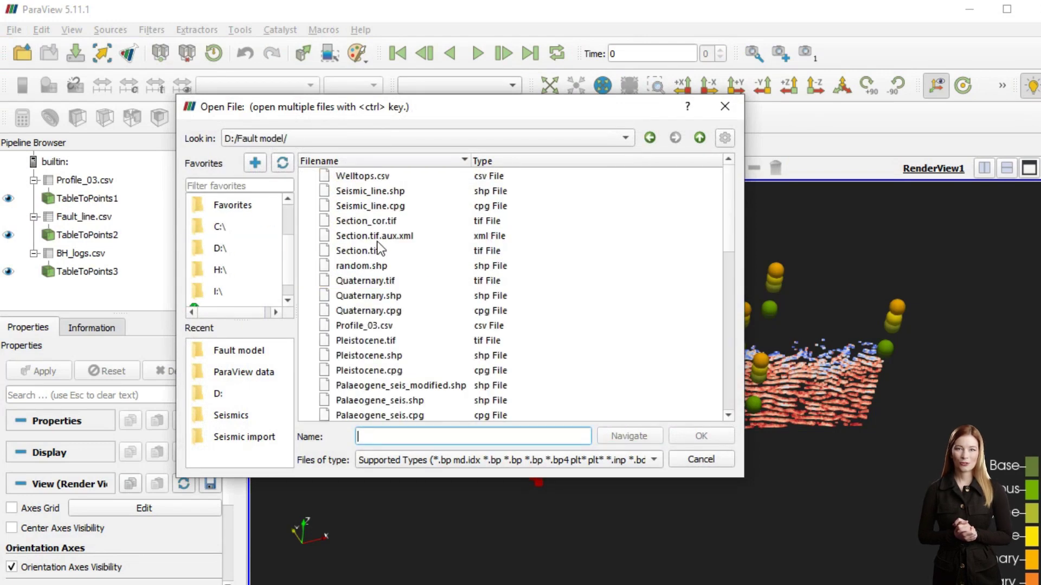
click(653, 460)
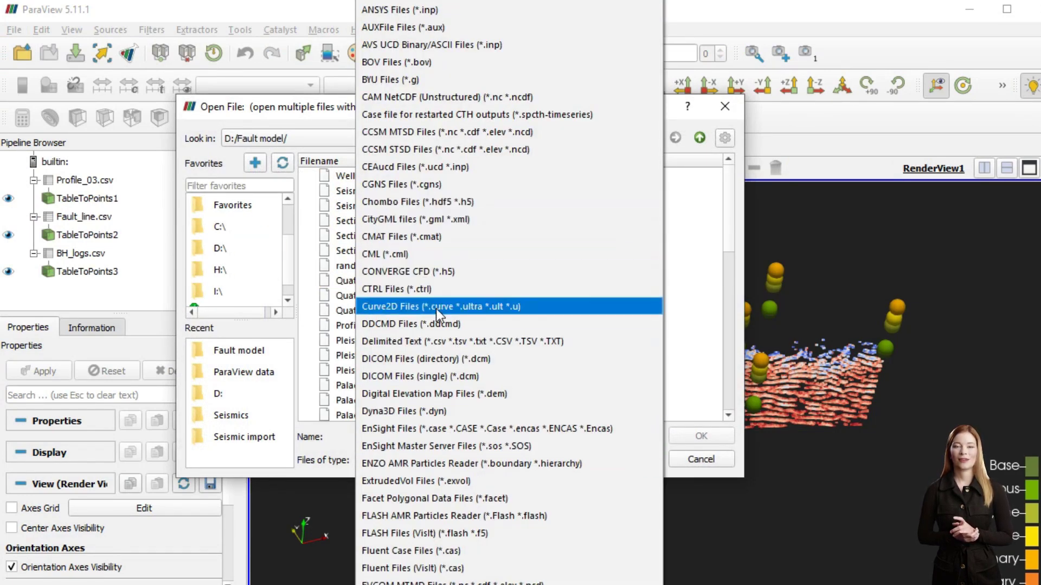
click(416, 340)
double_click(362, 206)
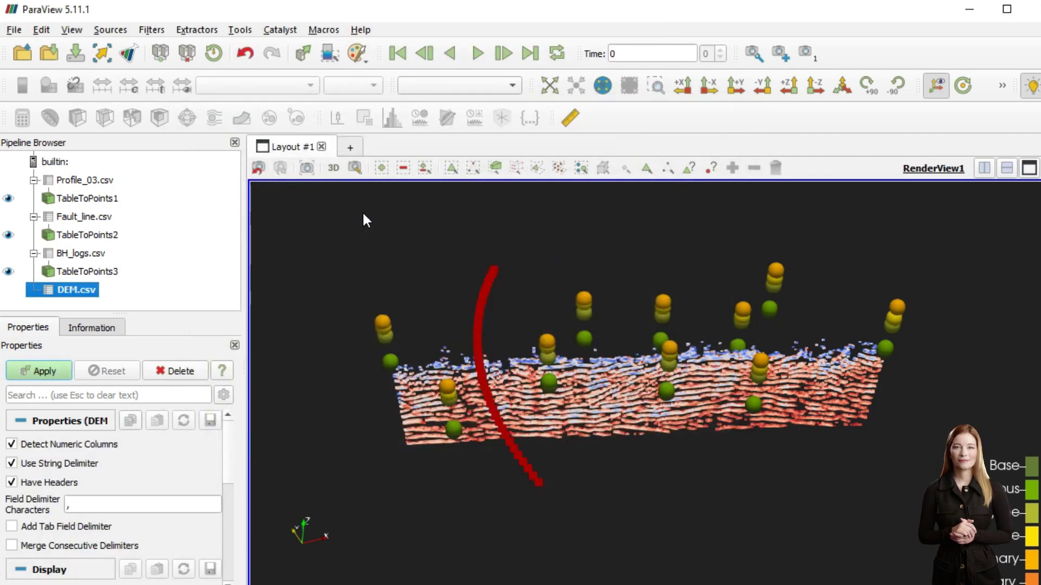
click(45, 373)
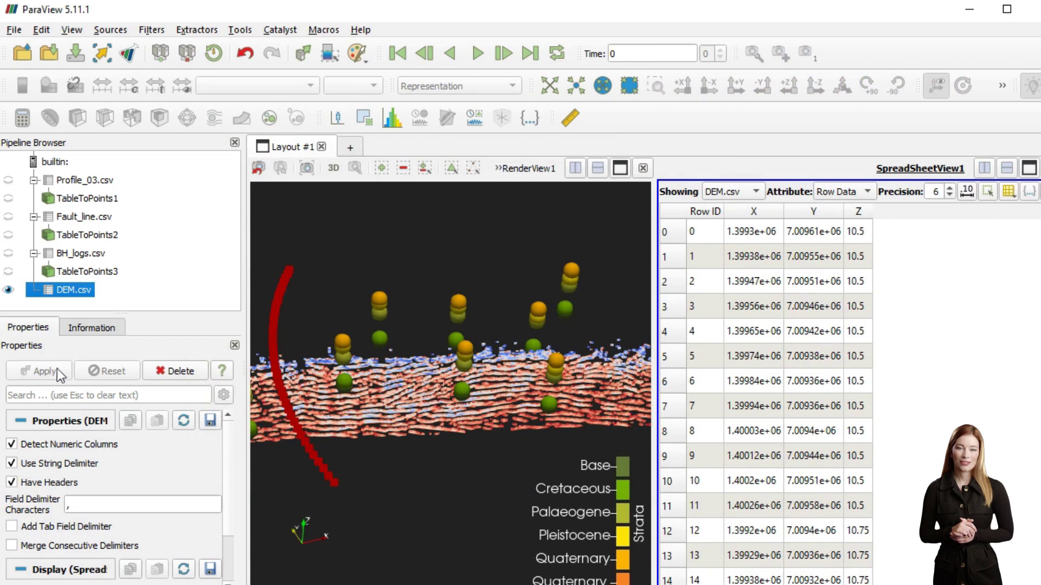
Apply a Table To Points filter to DEM.csv with the X, Y and Z columns assigned to X, Y and Z.
drag(656, 372, 824, 358)
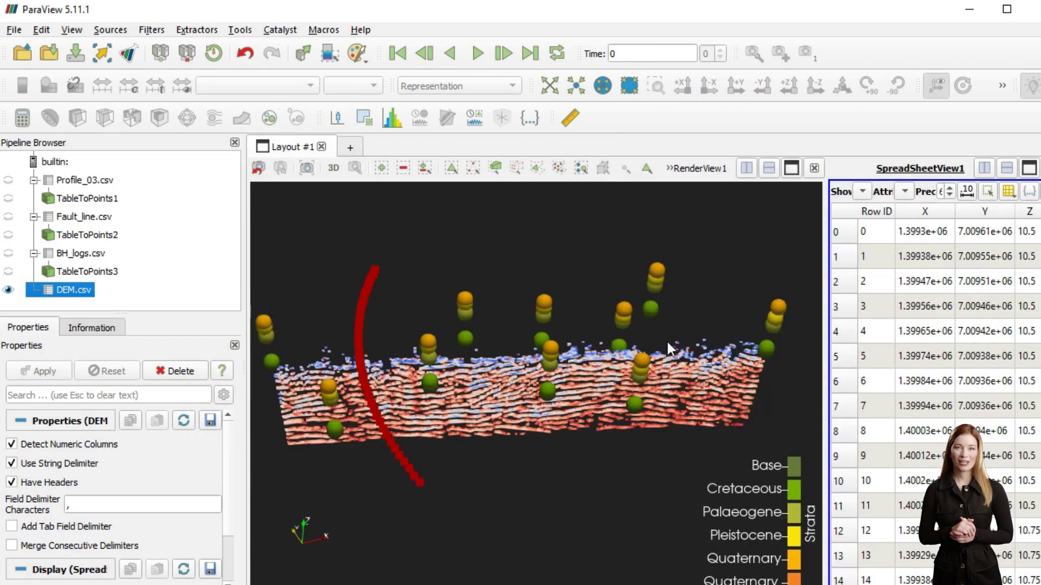
right_click(73, 291)
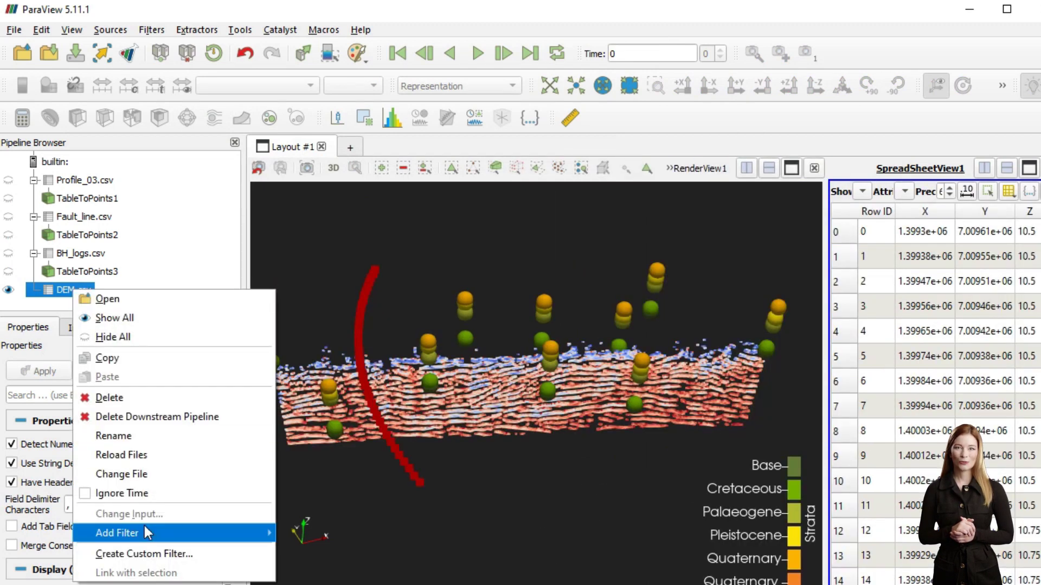
mouse_move(139, 533)
mouse_move(344, 564)
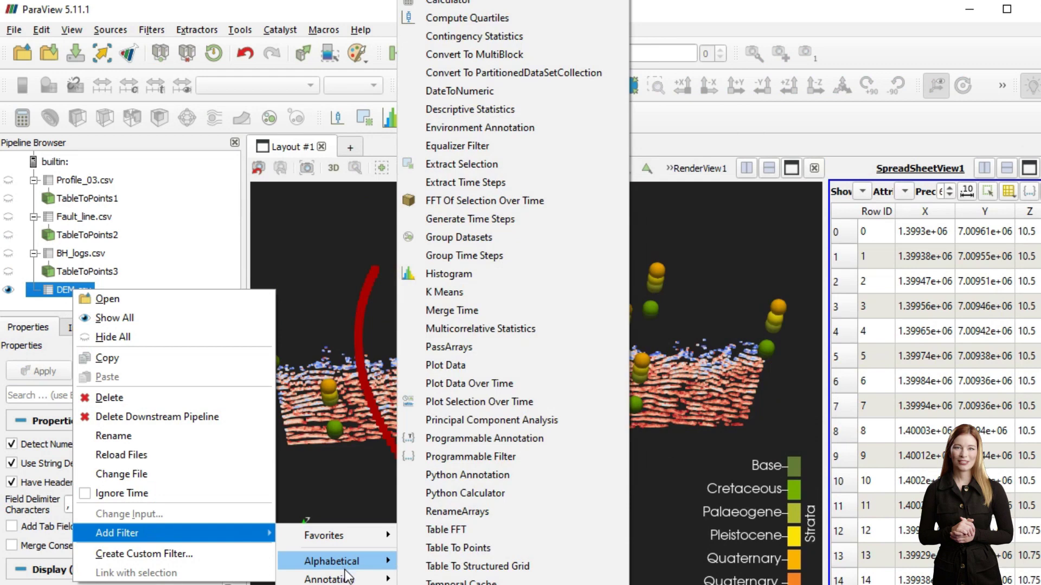
click(461, 549)
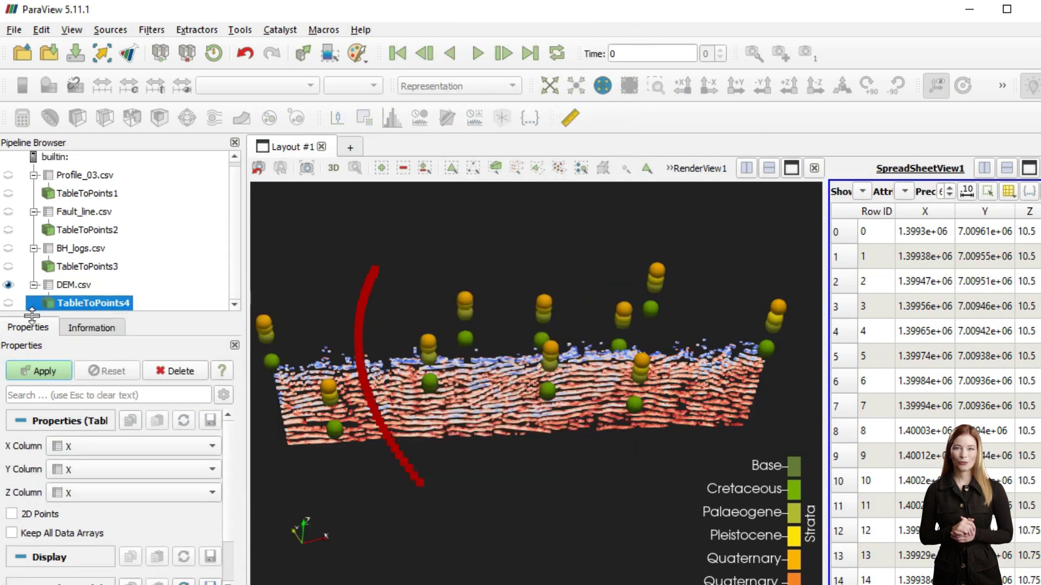
click(111, 446)
click(111, 446)
click(101, 465)
click(101, 489)
click(100, 494)
click(98, 527)
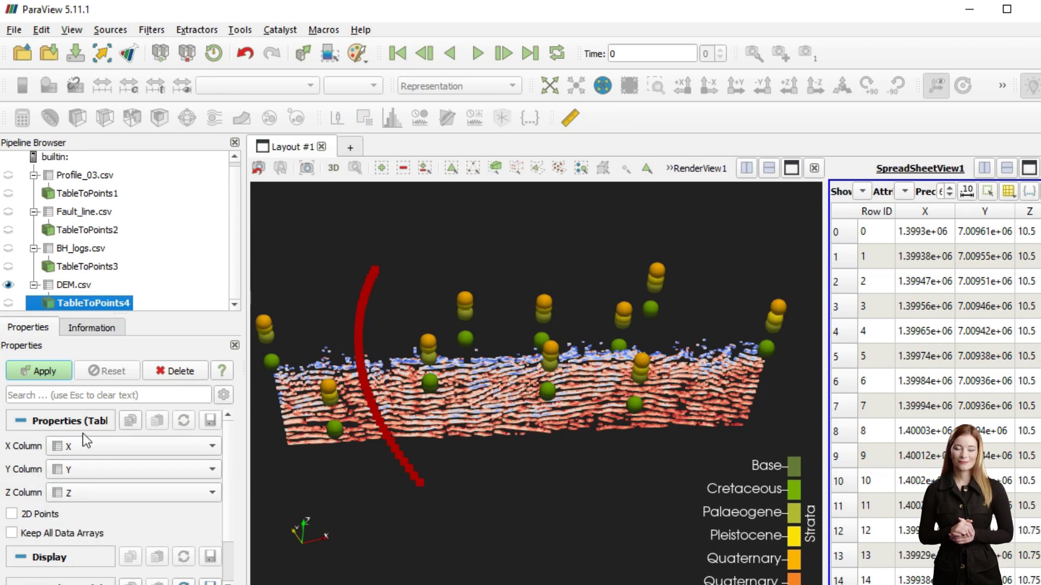
click(41, 372)
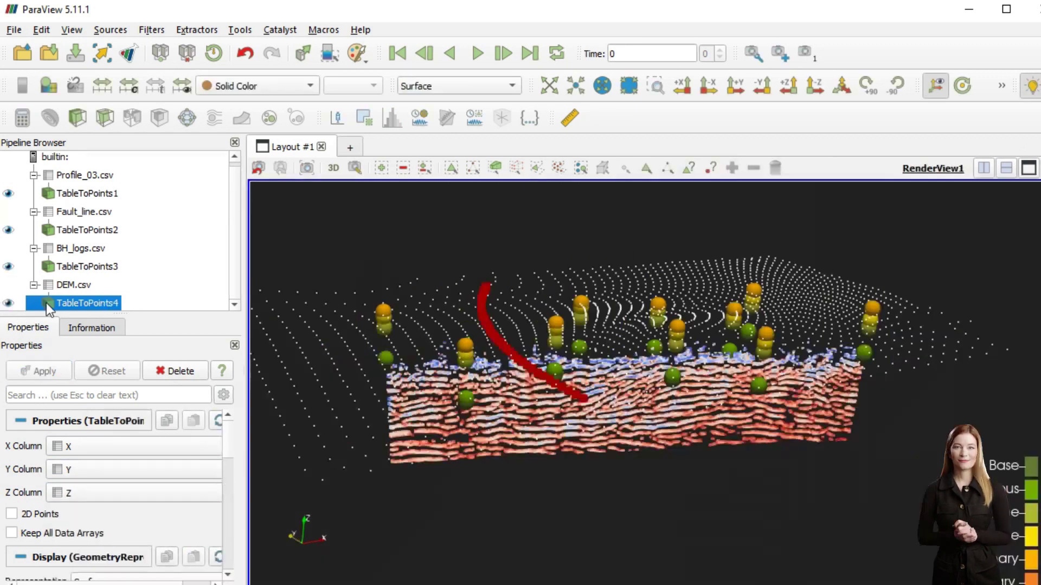
Apply a Delaunay 2D filter to the DEM points to build the terrain surface.
right_click(47, 304)
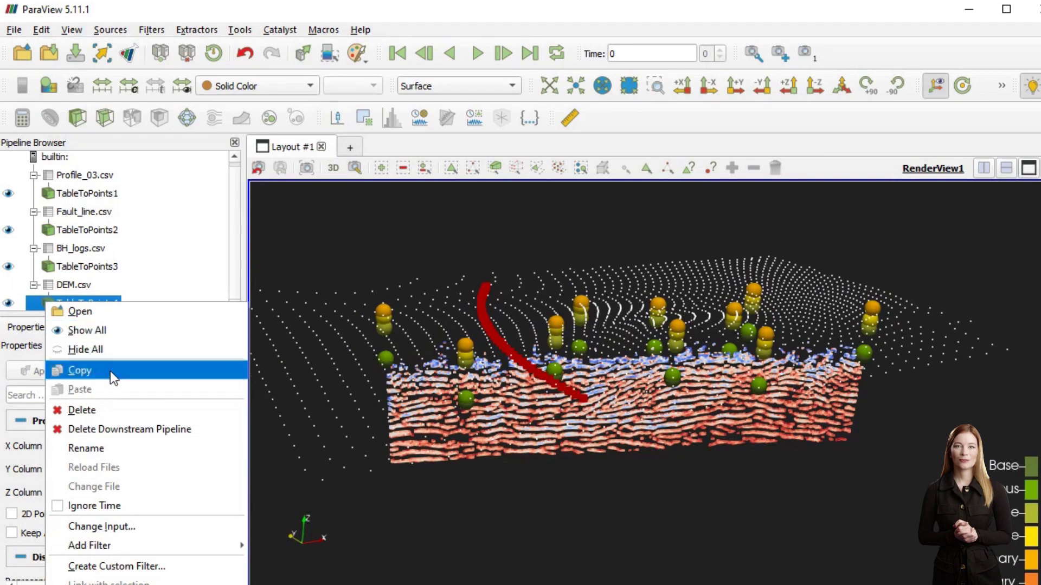
mouse_move(144, 545)
mouse_move(366, 570)
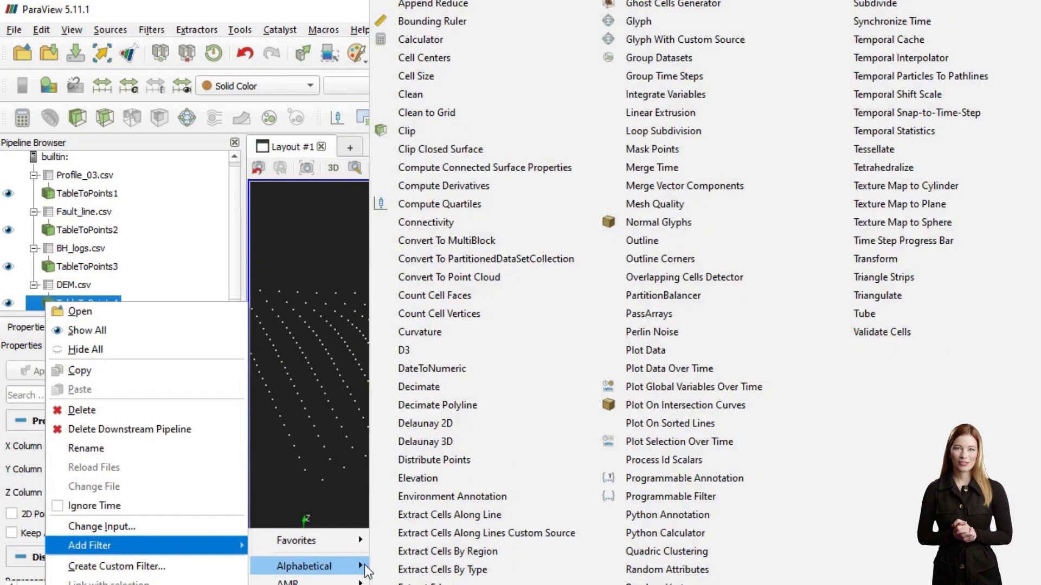
click(461, 422)
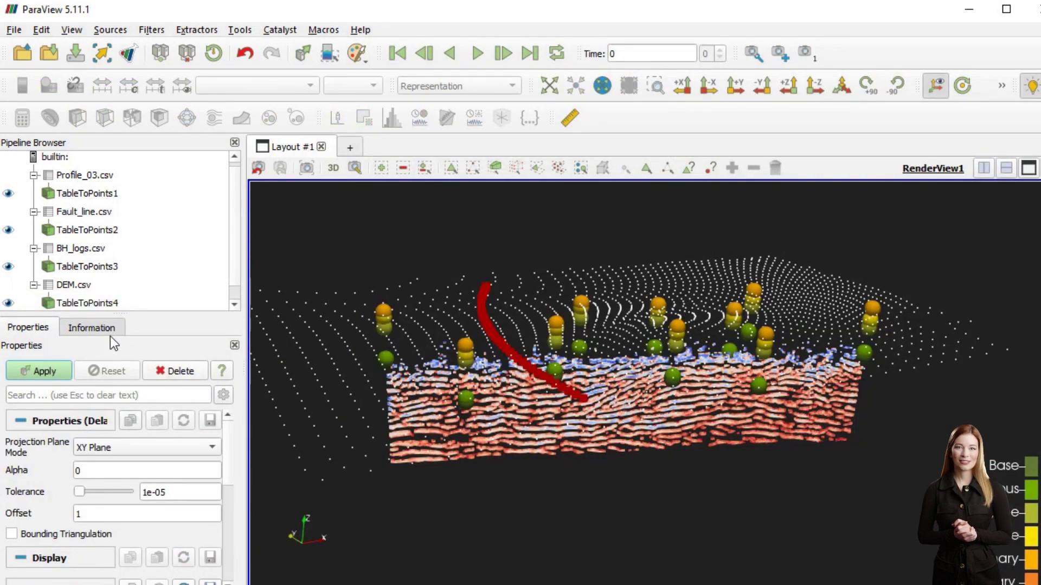
click(43, 371)
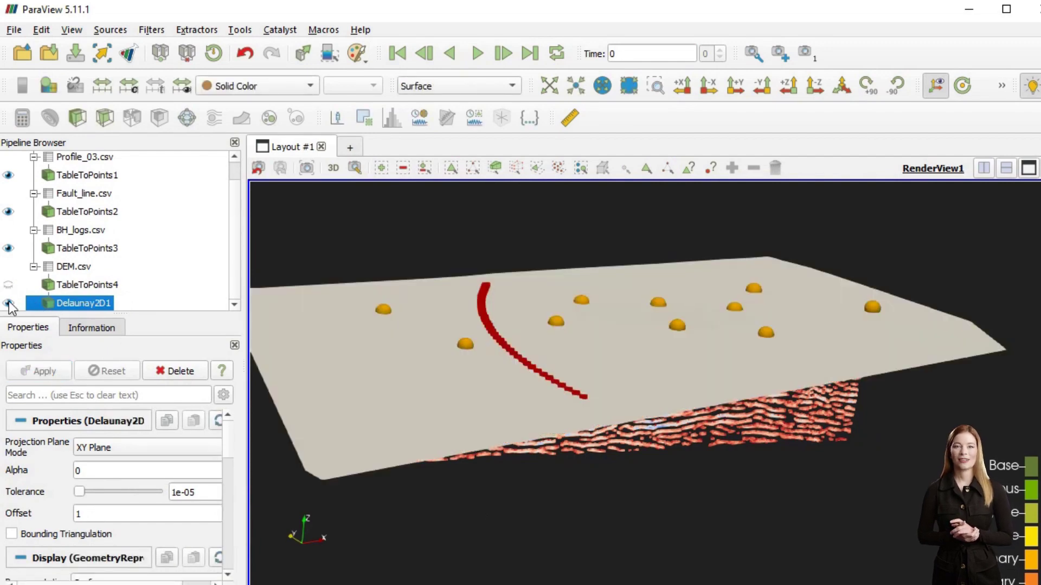
Add three more points to the selection, following the fault down through the Profile_03 seismic section.
mouse_move(846, 364)
mouse_down()
mouse_move(754, 335)
mouse_move(795, 336)
mouse_move(841, 355)
mouse_up()
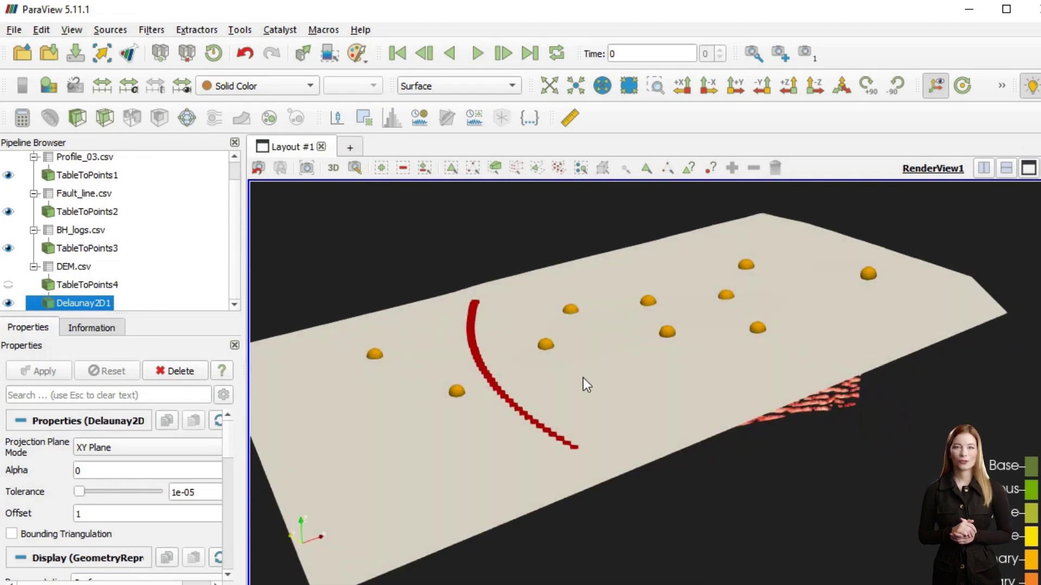
scroll(583, 378, up, 2)
scroll(595, 378, down, 4)
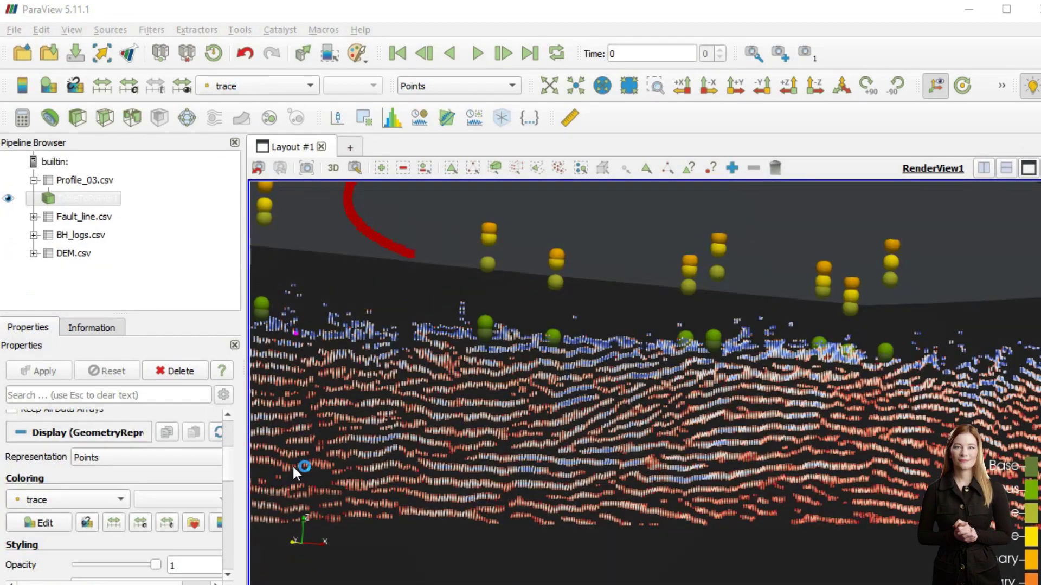
drag(292, 464, 265, 476)
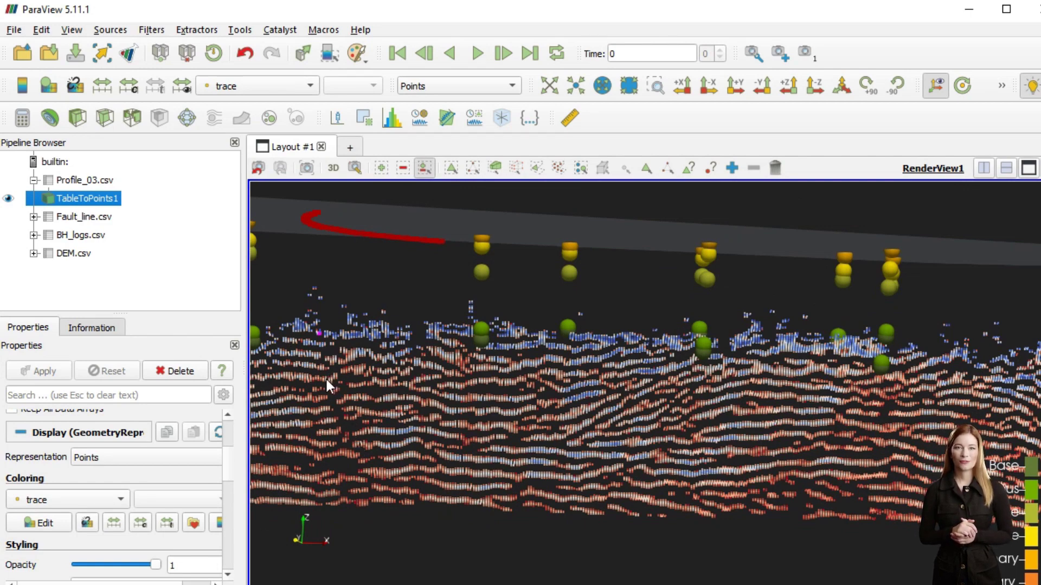
key(d)
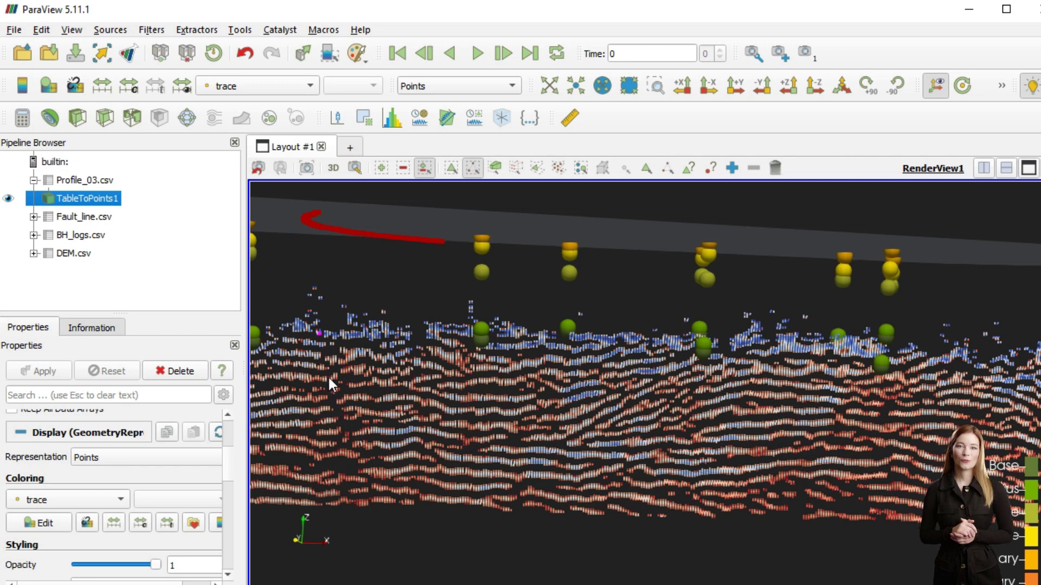
click(330, 379)
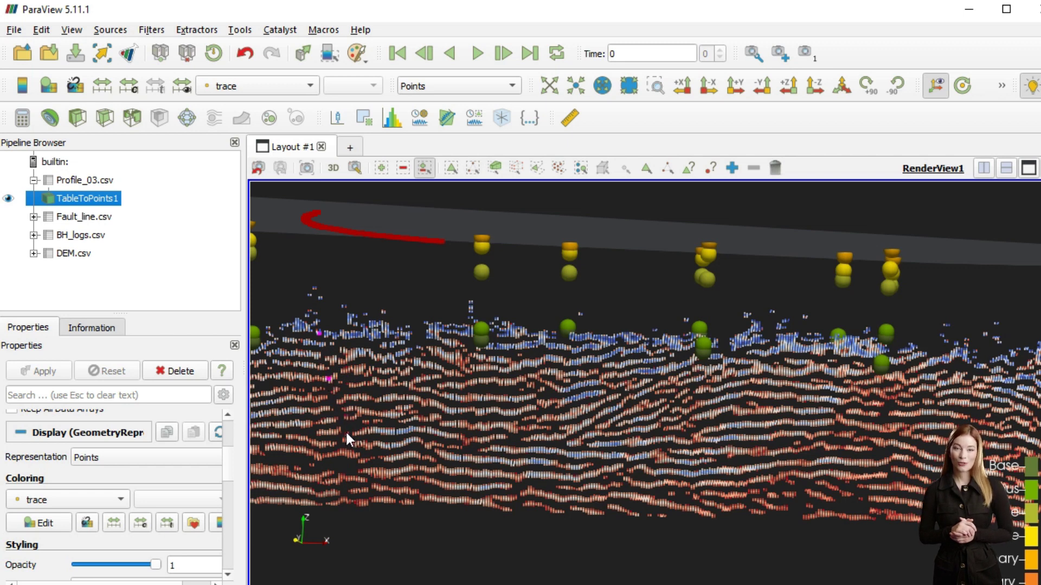
key(d)
click(346, 435)
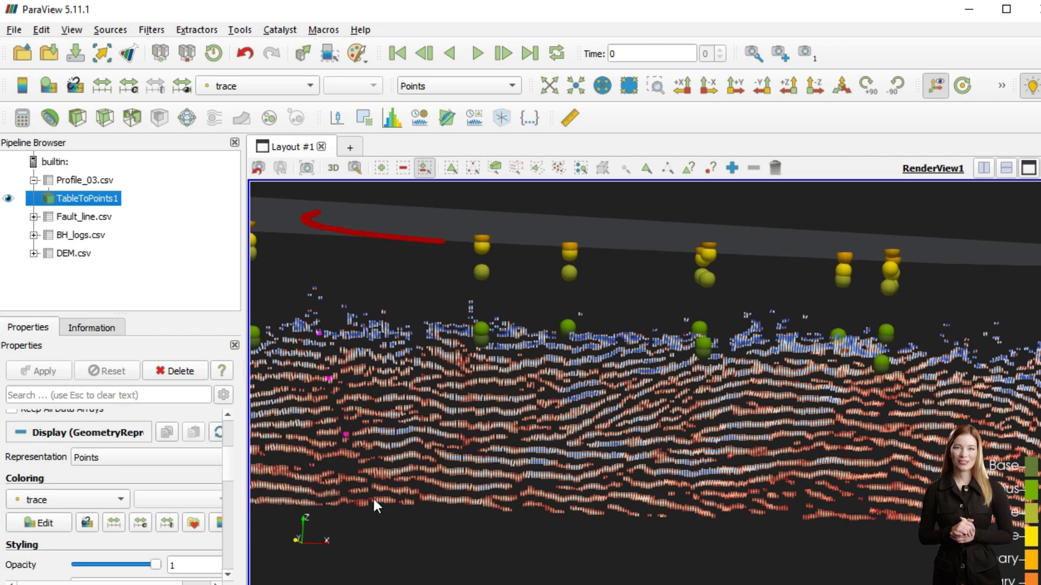
key(d)
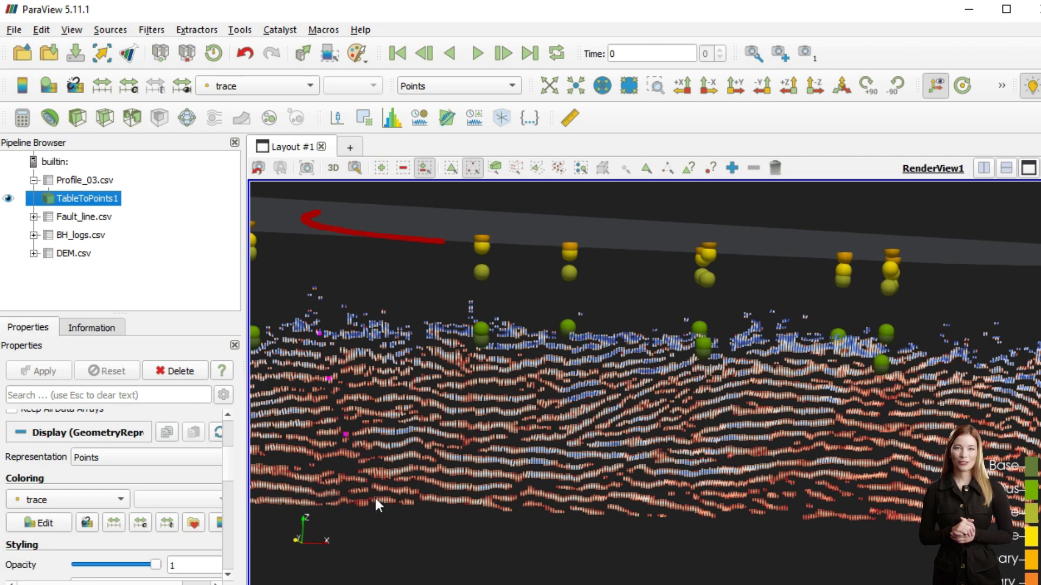
click(375, 501)
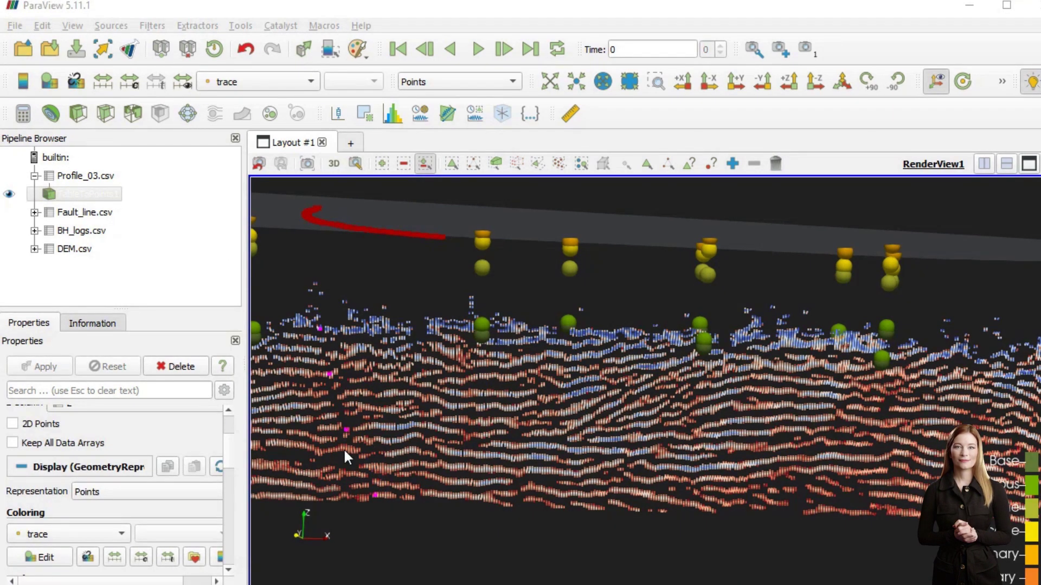
Apply an Extract Selection filter to the Profile_03 points and display the extracted fault points.
right_click(49, 195)
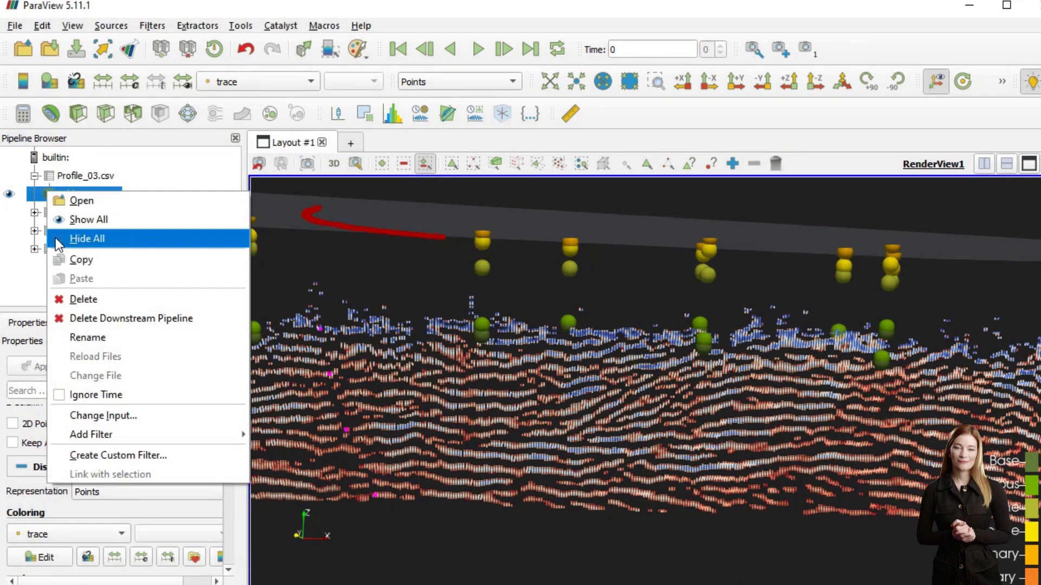
mouse_move(82, 431)
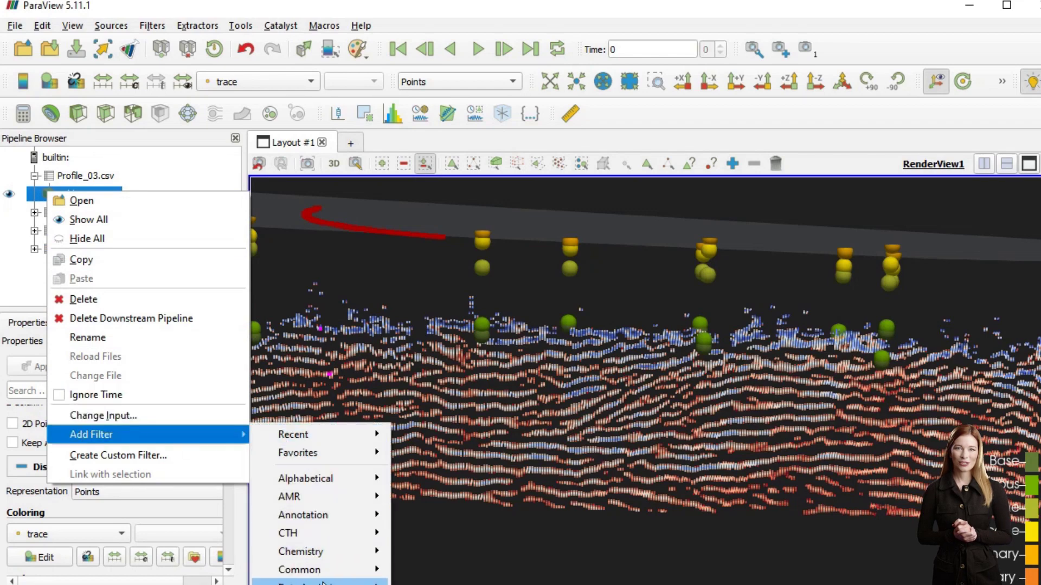
mouse_move(304, 582)
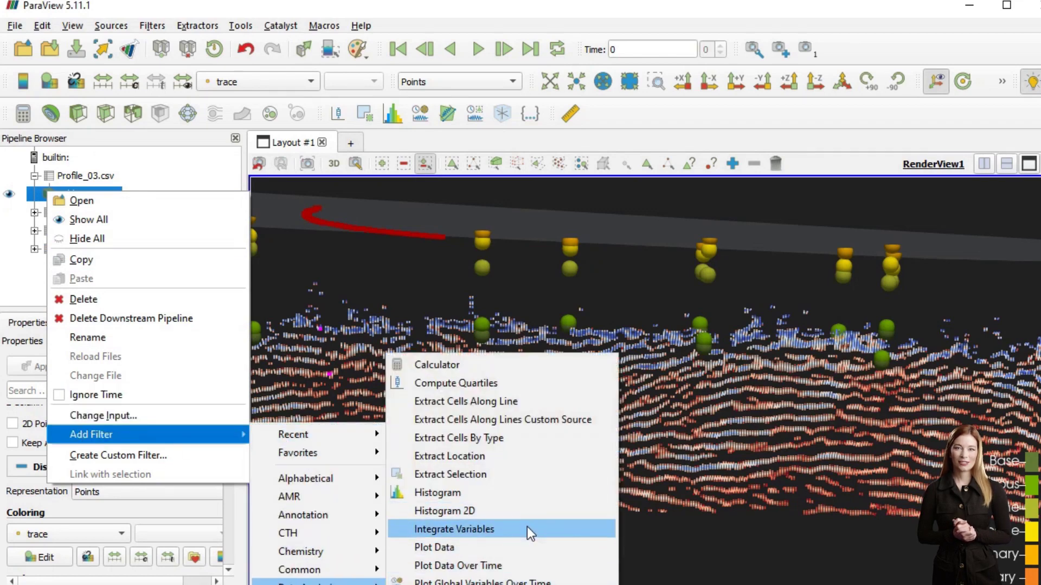
click(505, 472)
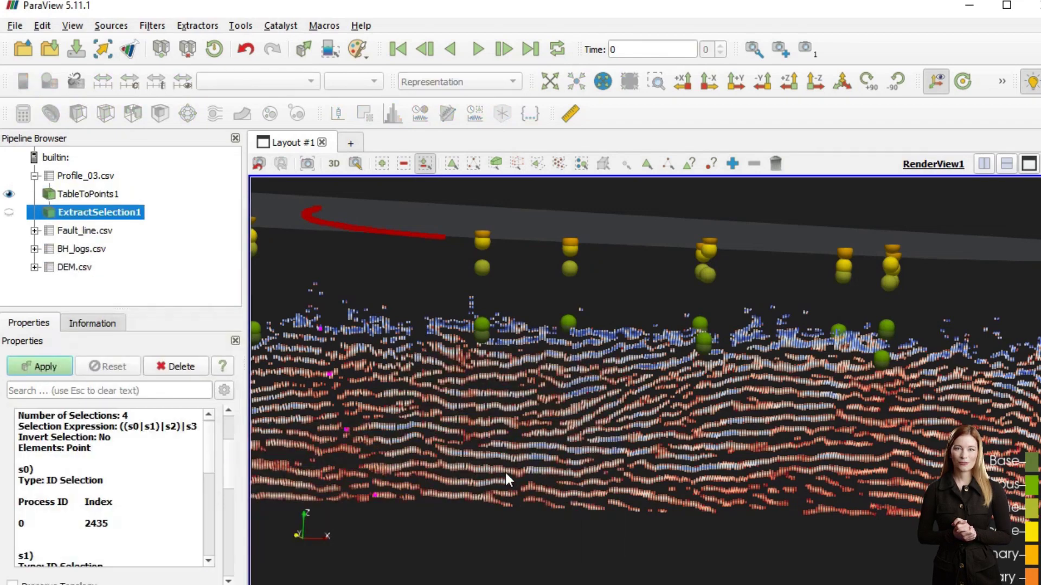
click(11, 213)
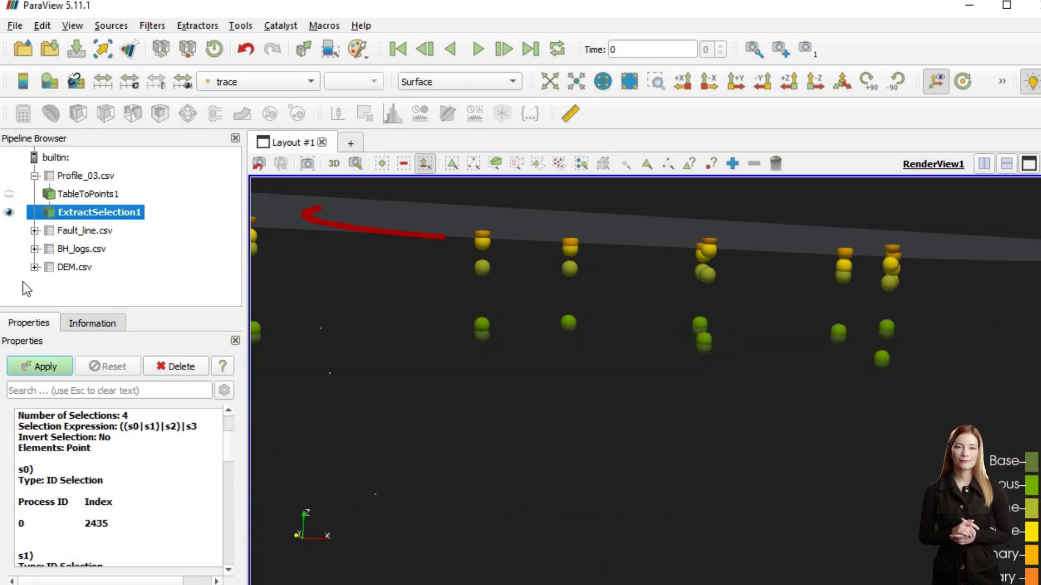
click(40, 367)
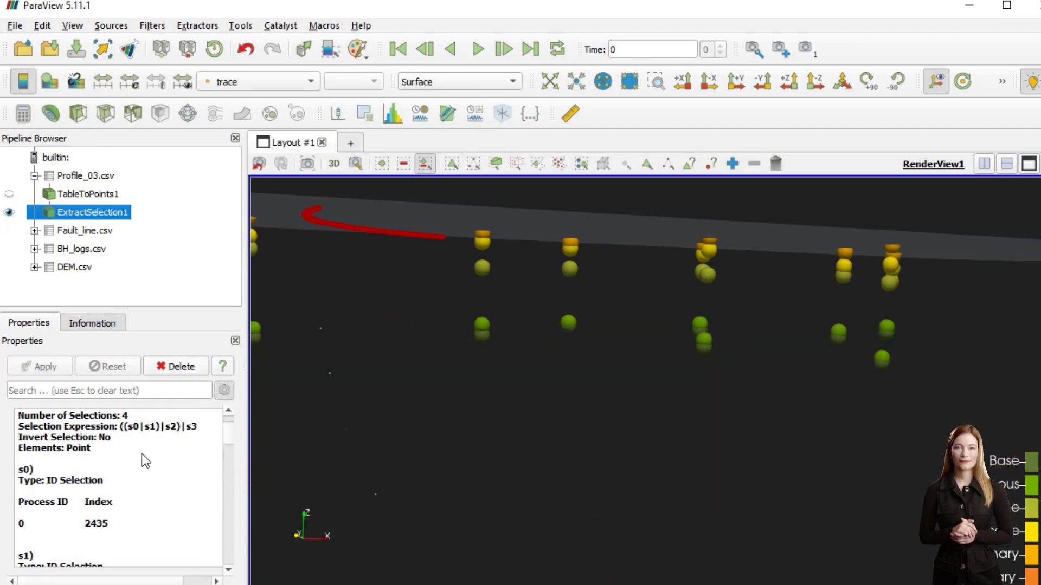
Hide the extracted fault points' color legend and render the points as spheres with a point size of 10.
scroll(143, 453, down, 10)
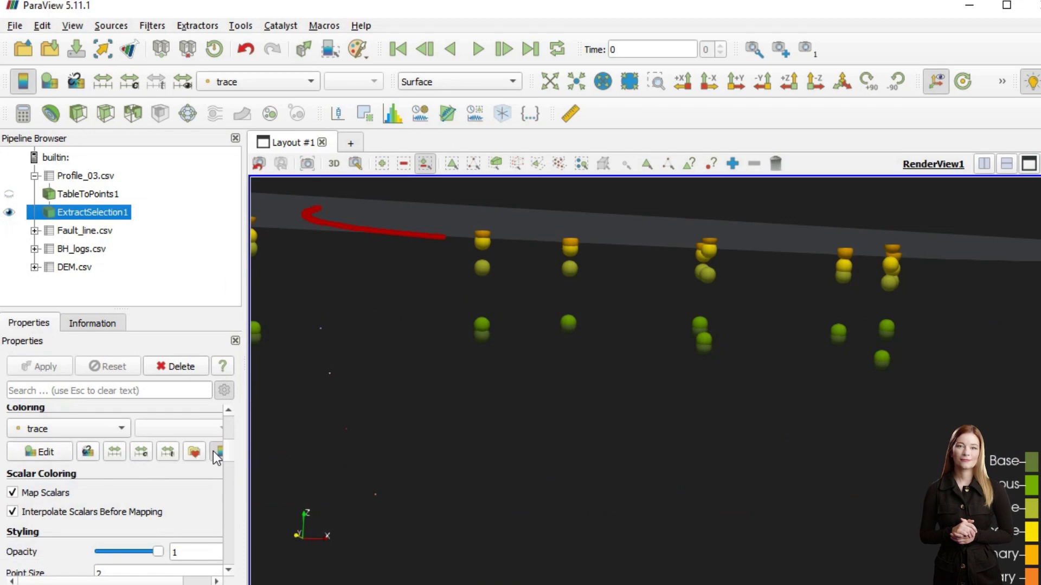
click(218, 453)
scroll(85, 473, down, 4)
double_click(132, 487)
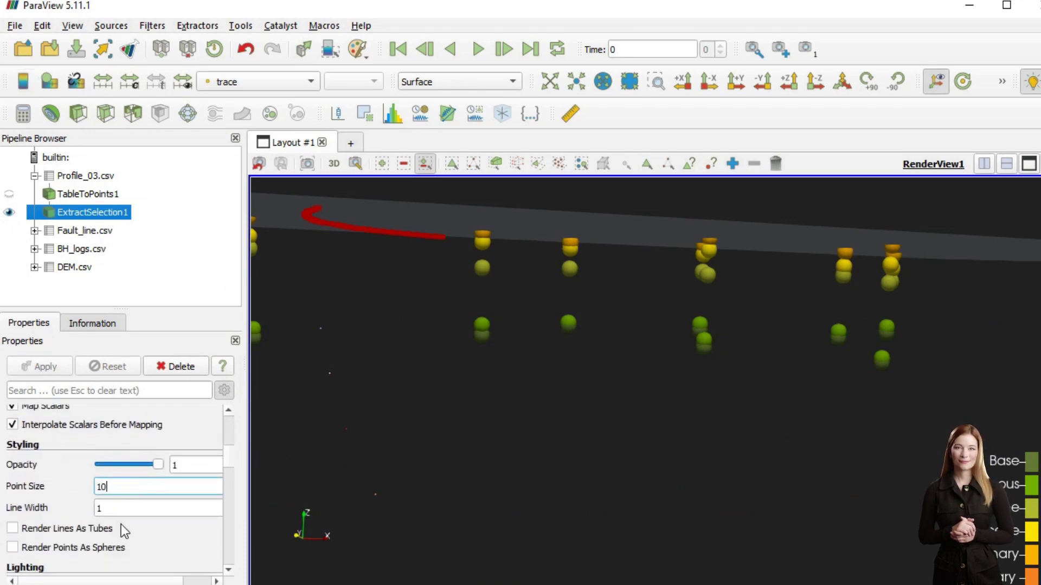
click(125, 547)
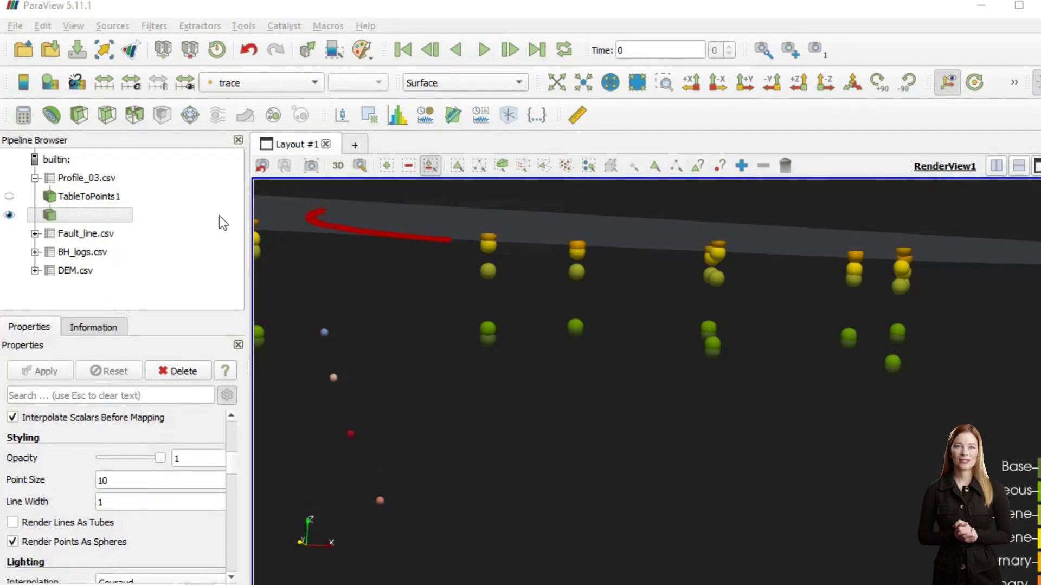
Save the extracted fault points as Fault.csv in D:/Fault model with a precision of 10.
click(17, 25)
click(50, 166)
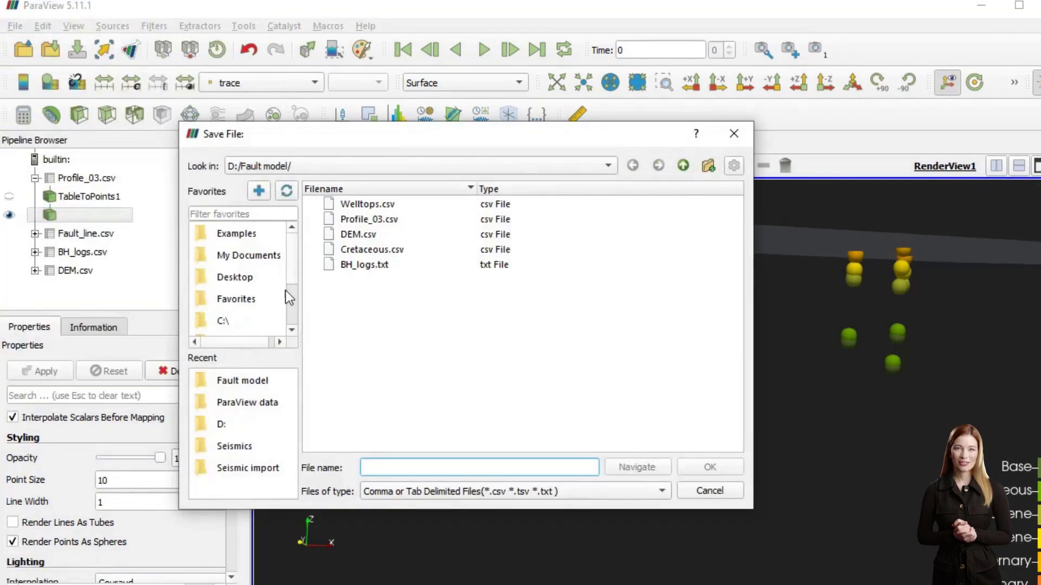
text(Fault)
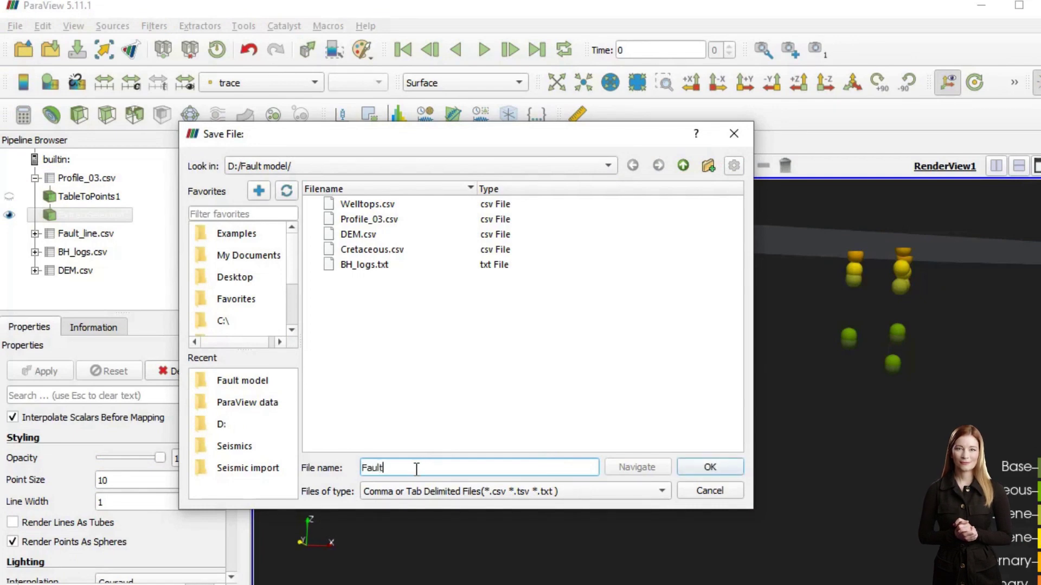
click(707, 467)
double_click(418, 276)
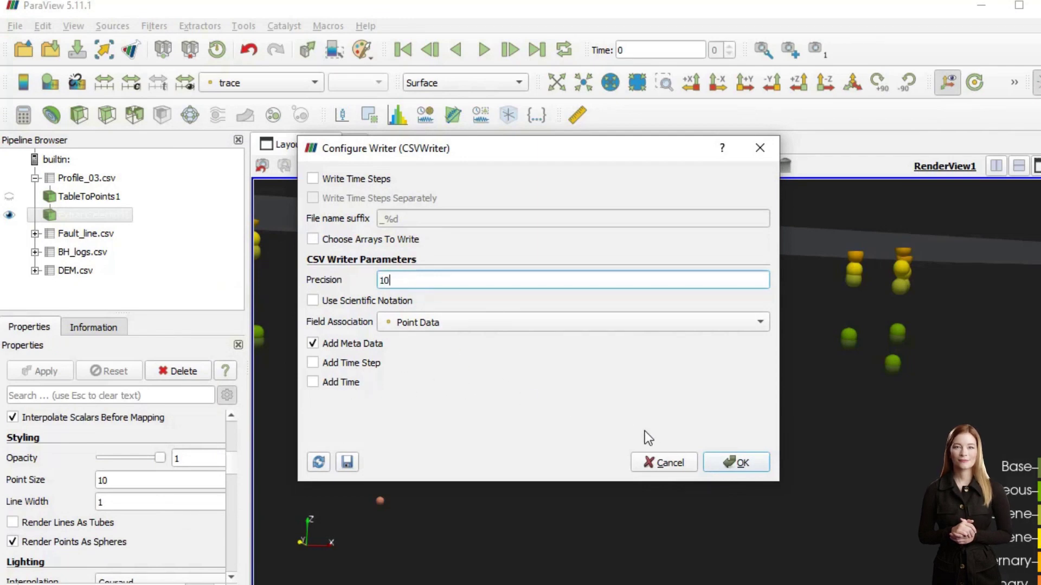
click(751, 466)
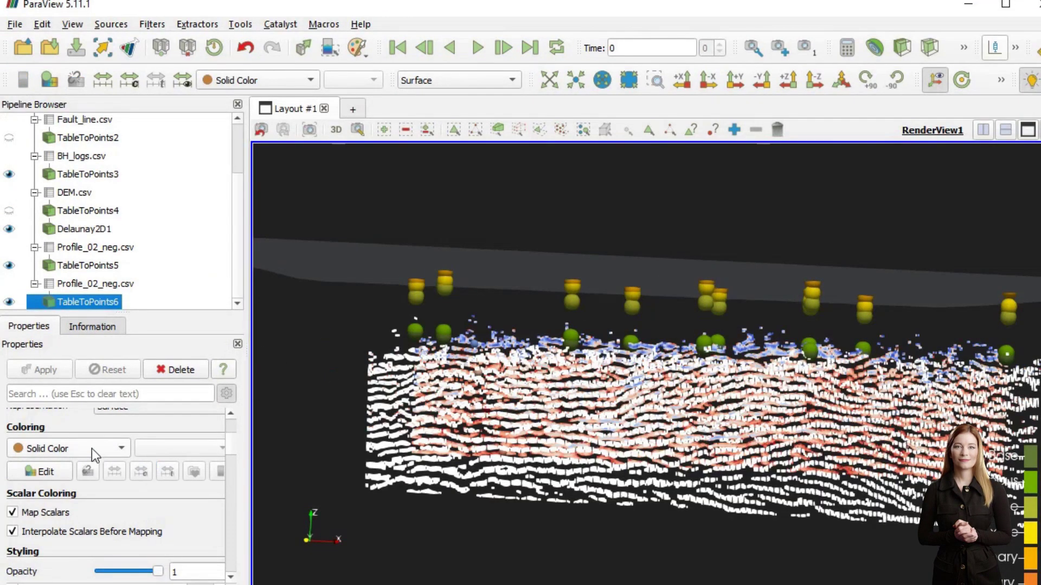
Color the newly loaded Profile_02_neg points by trace.
click(92, 448)
click(89, 463)
click(168, 471)
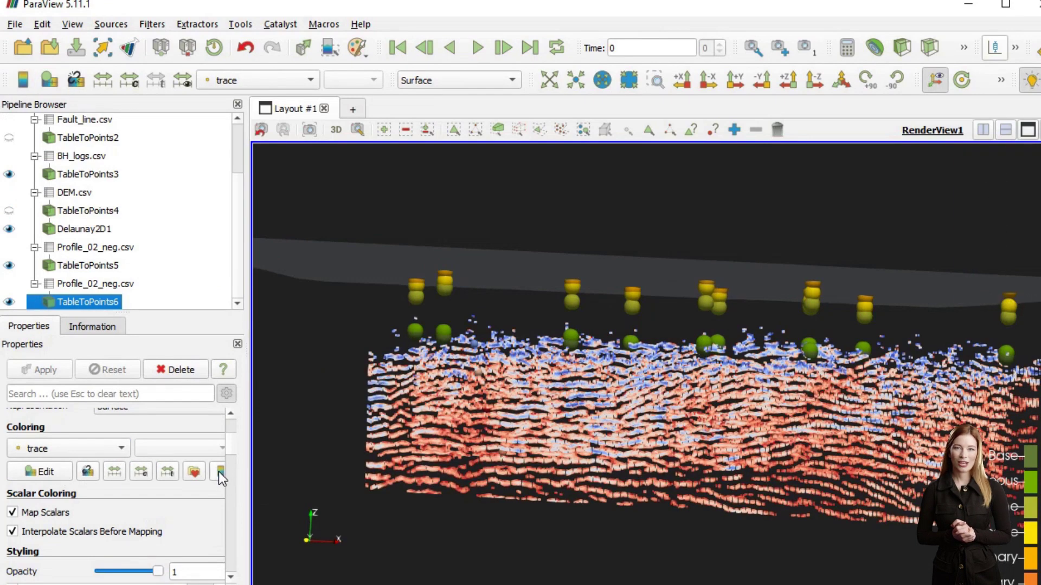
scroll(125, 509, down, 5)
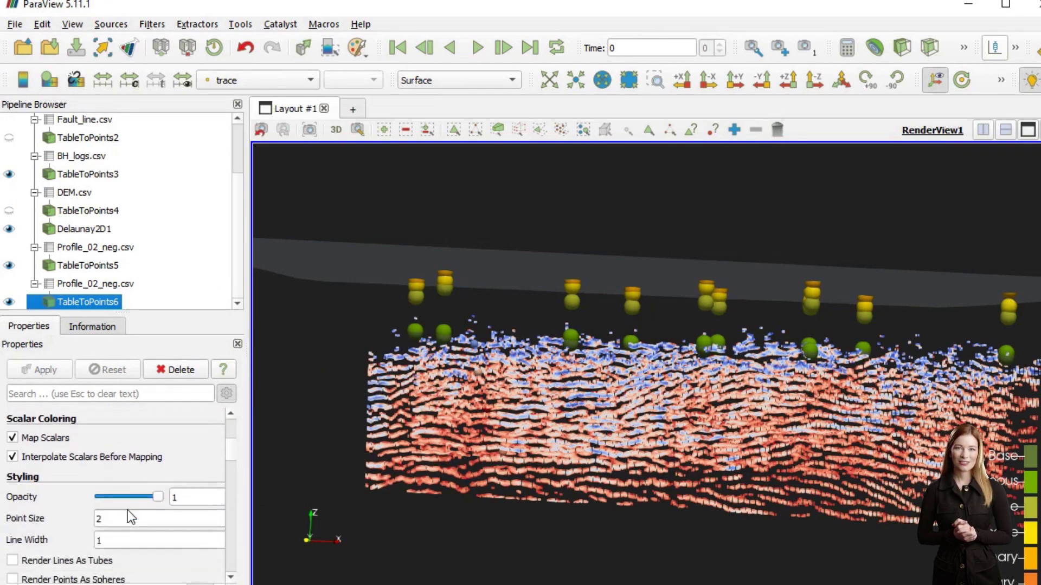
scroll(128, 512, down, 10)
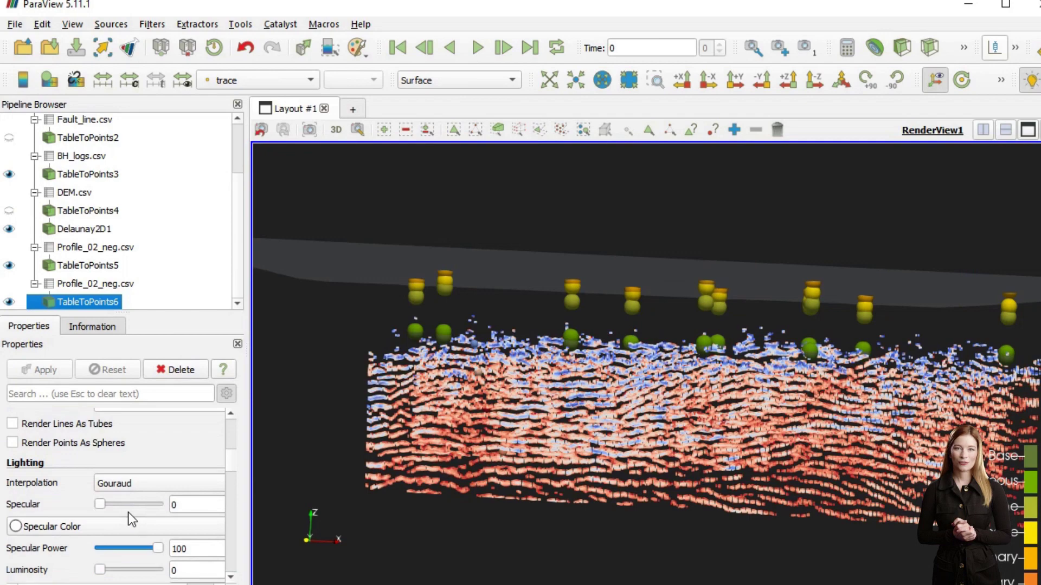
scroll(128, 515, down, 2)
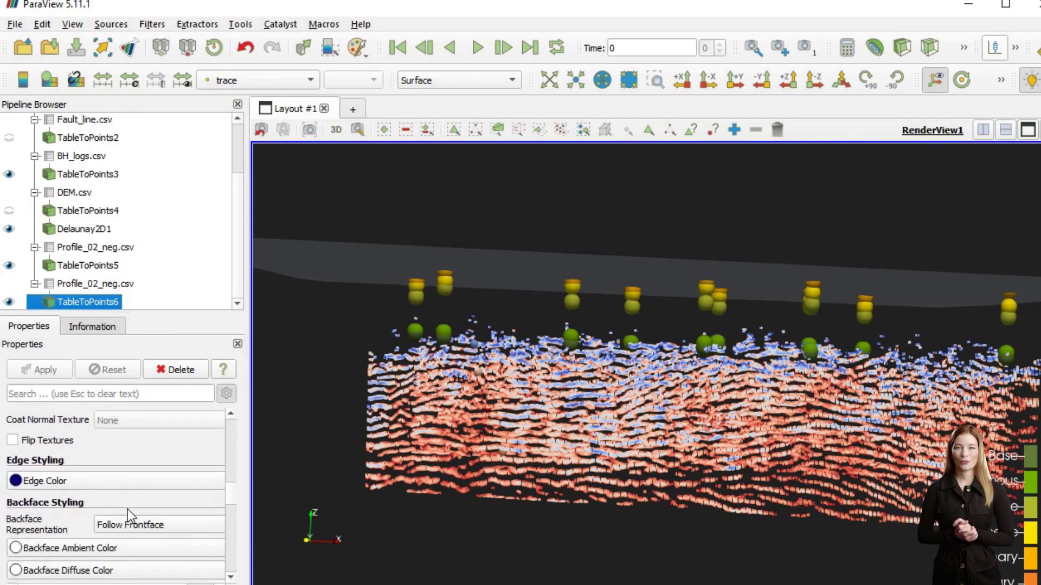
Hide the full Profile_03 point set and inspect the Profile_02_neg section alongside the extracted fault points.
scroll(235, 148, up, 2)
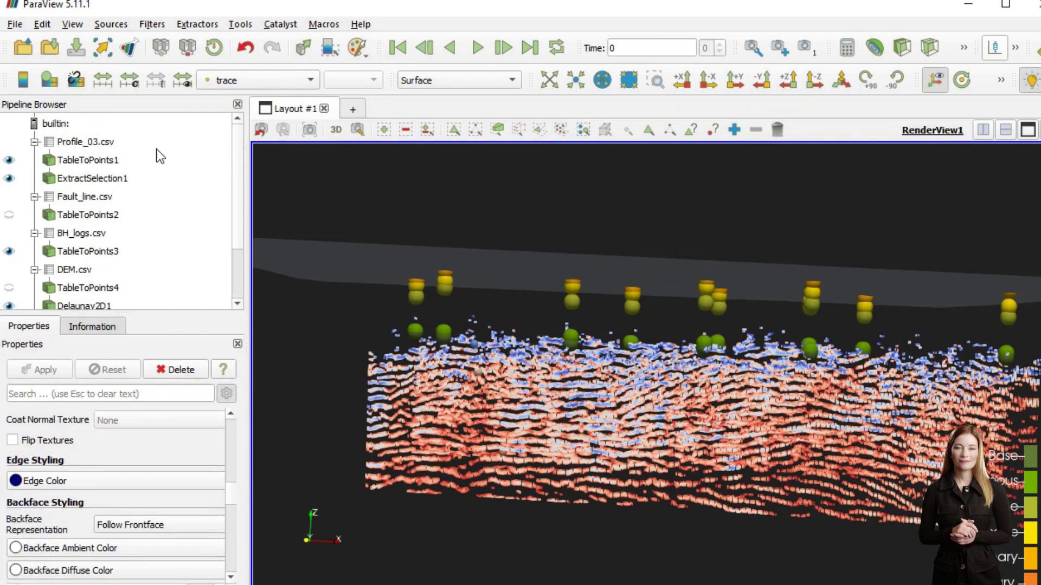
click(9, 160)
drag(447, 489, 447, 399)
scroll(457, 427, up, 4)
scroll(460, 418, down, 4)
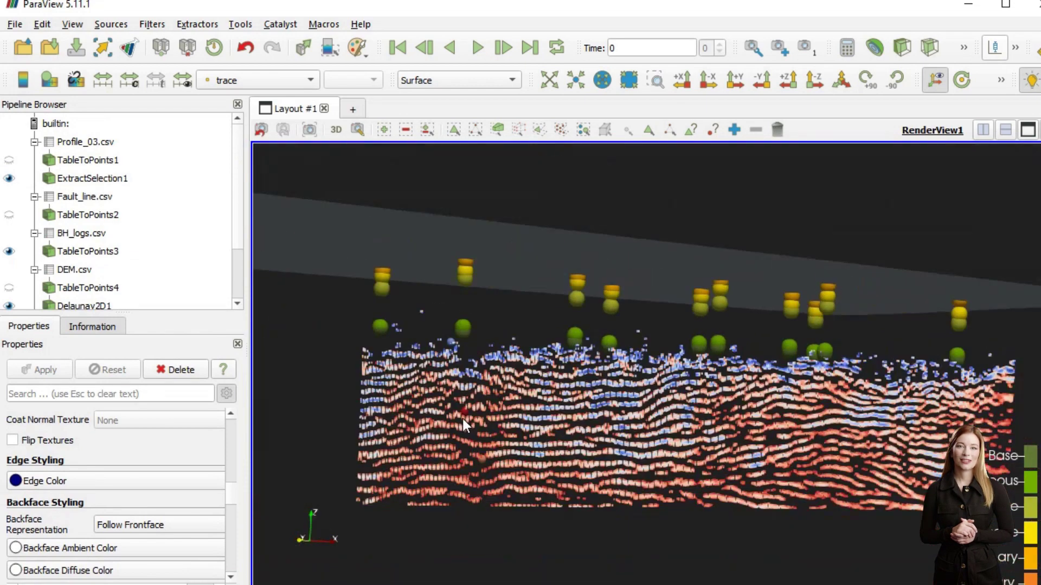
drag(490, 437, 499, 440)
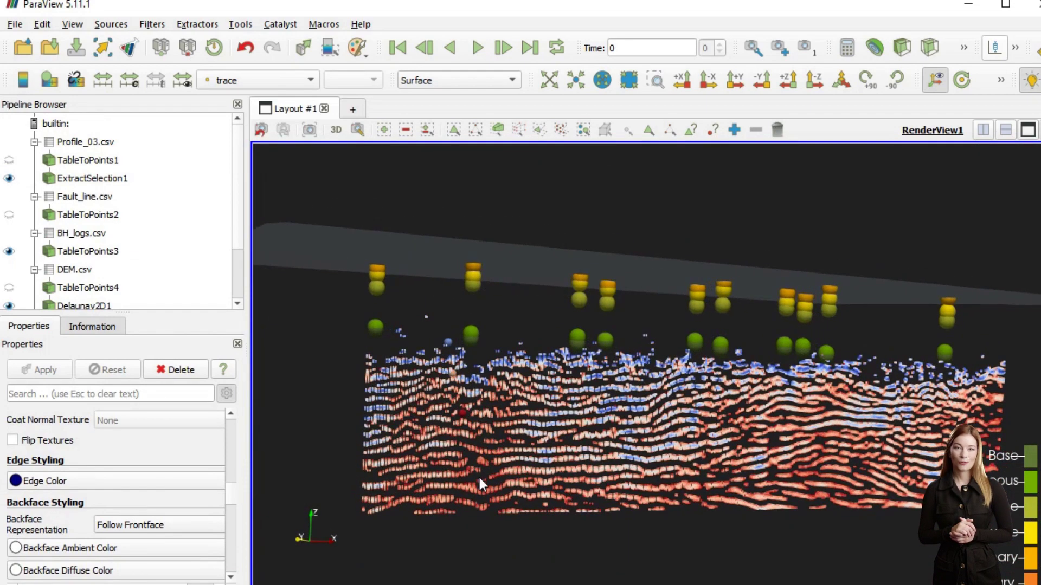
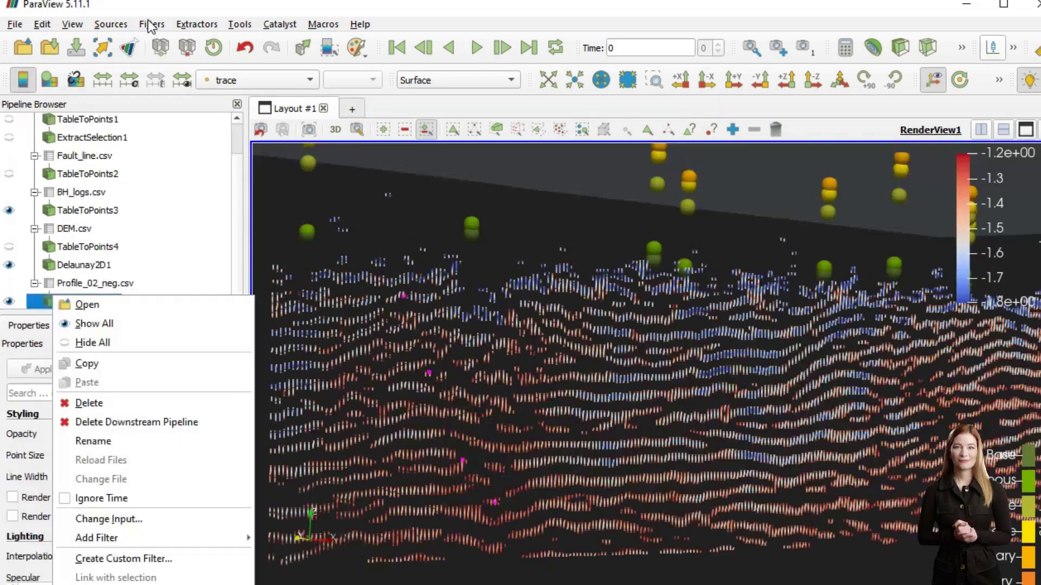
Apply an Extract Selection filter to the fault points selected on the Profile_02_neg section.
click(152, 24)
mouse_move(228, 214)
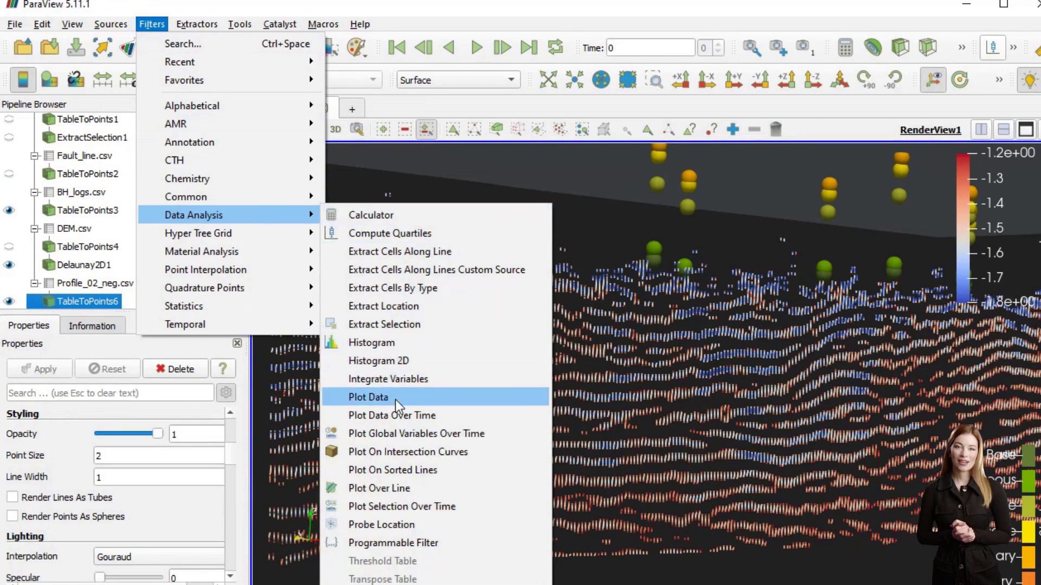
click(395, 325)
click(60, 369)
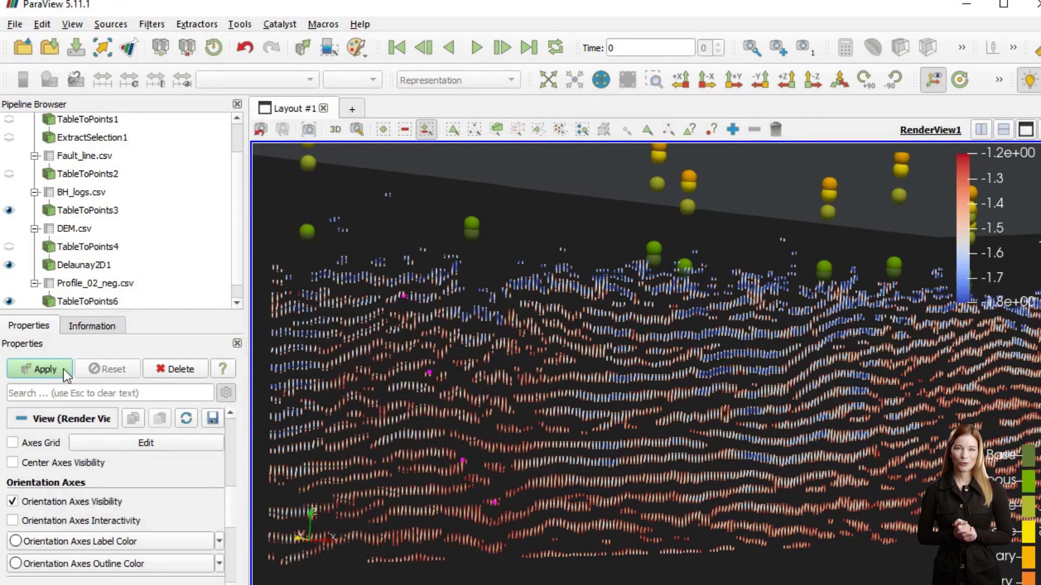
Render the fault points extracted from Profile_02_neg as spheres with a point size of 16.
click(237, 302)
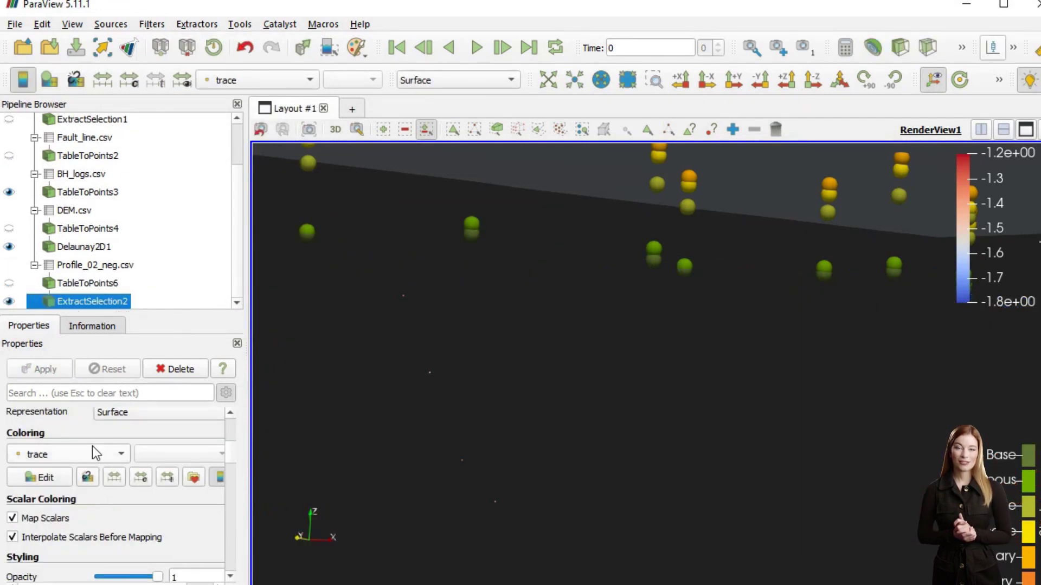
scroll(111, 512, down, 5)
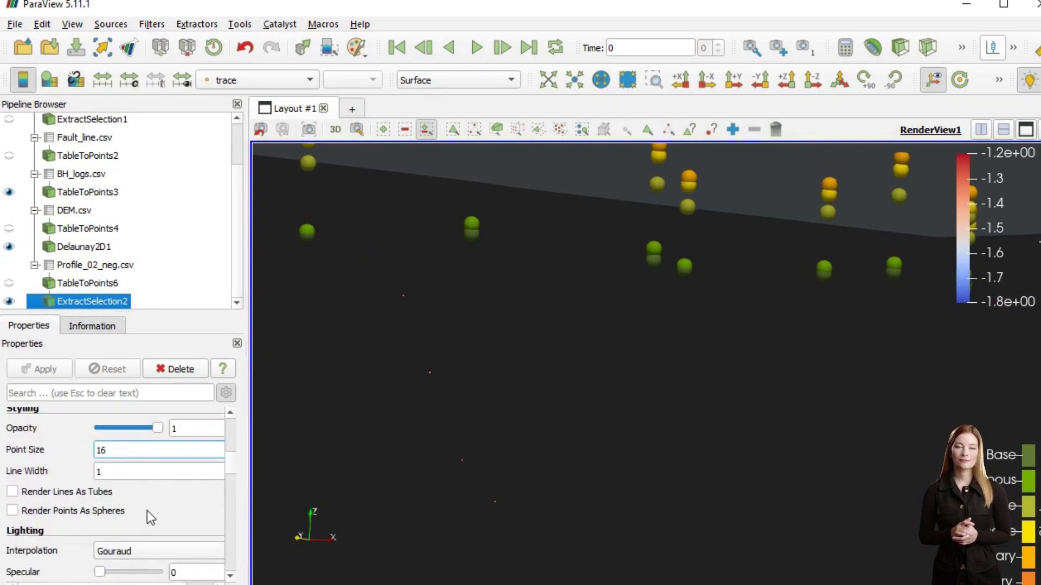
click(24, 507)
drag(432, 448, 255, 187)
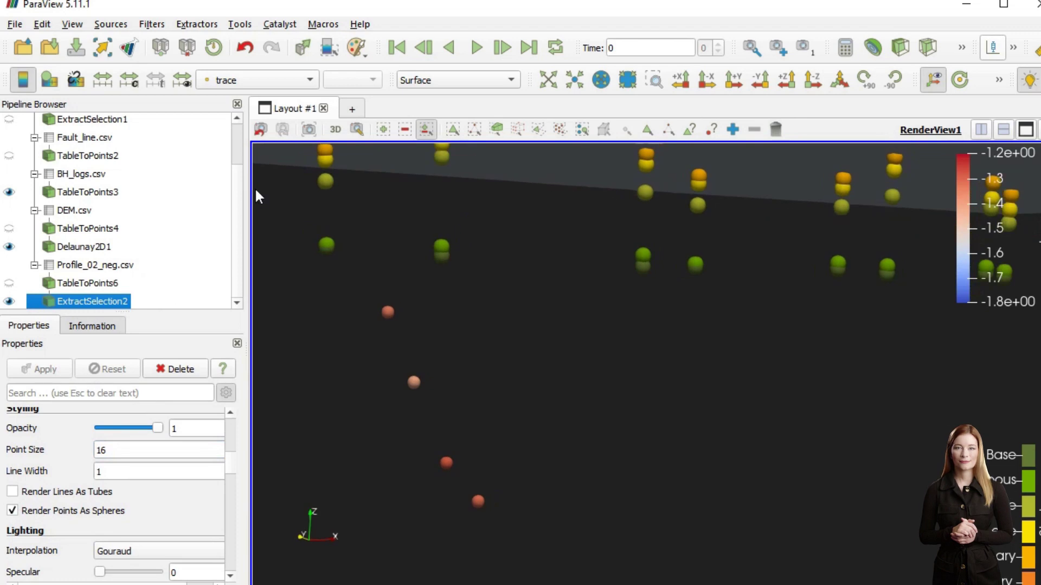
Show the fault points extracted from Profile_03 together with those from Profile_02_neg.
scroll(120, 152, up, 2)
click(9, 178)
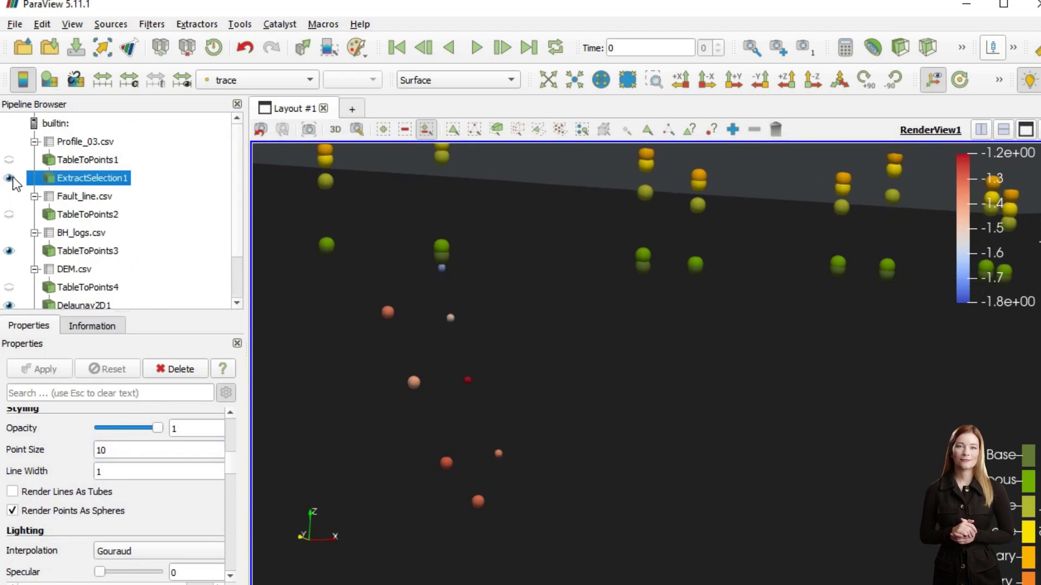
mouse_move(464, 426)
mouse_down()
mouse_move(504, 416)
mouse_move(472, 412)
mouse_up()
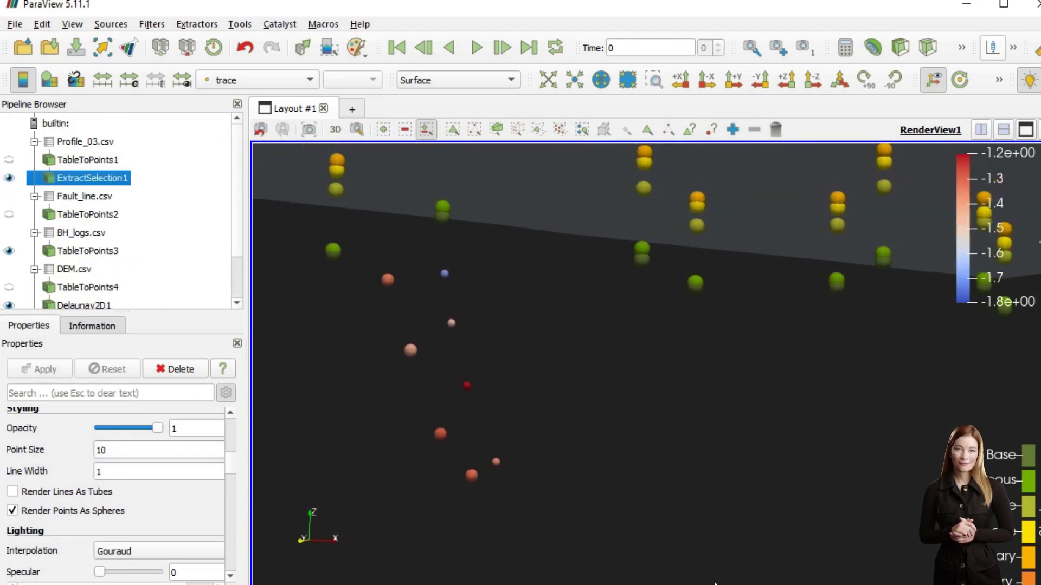
Save the fault points extracted from Profile_02_neg as Fault_3D.csv in D:/Fault model.
click(14, 23)
click(64, 198)
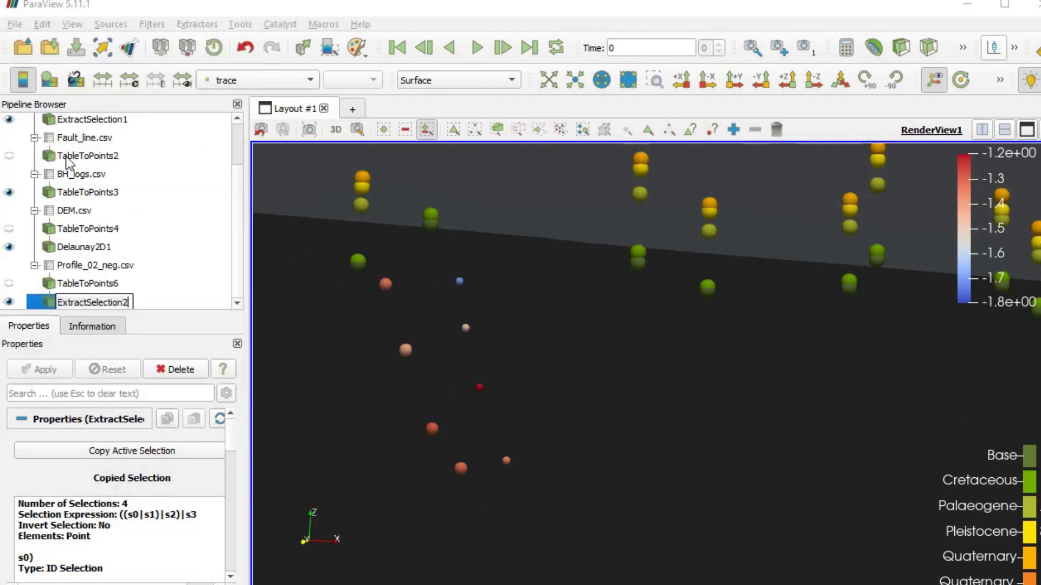
click(429, 361)
click(457, 561)
text(_3D)
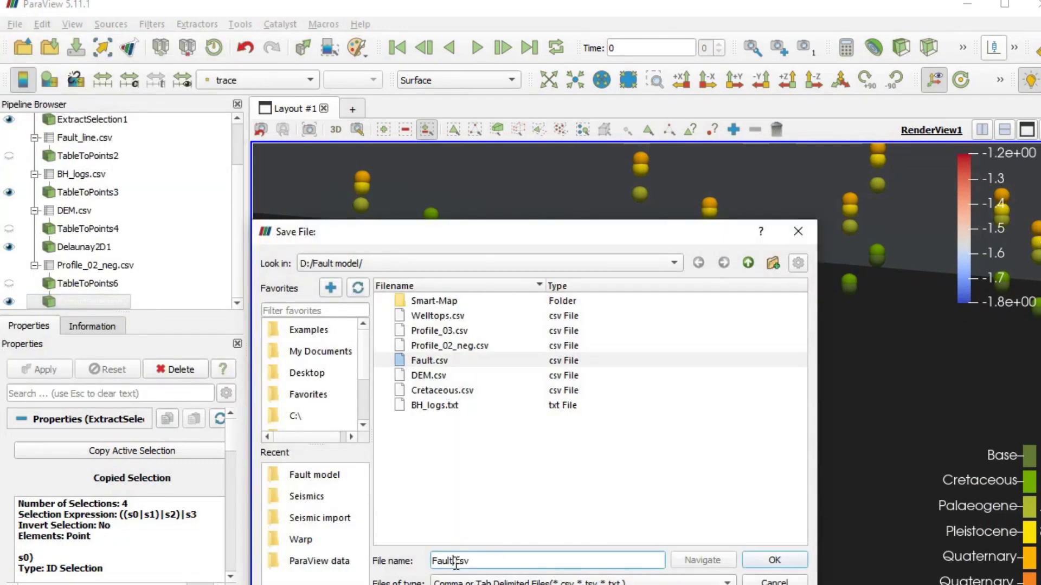
click(774, 560)
click(721, 459)
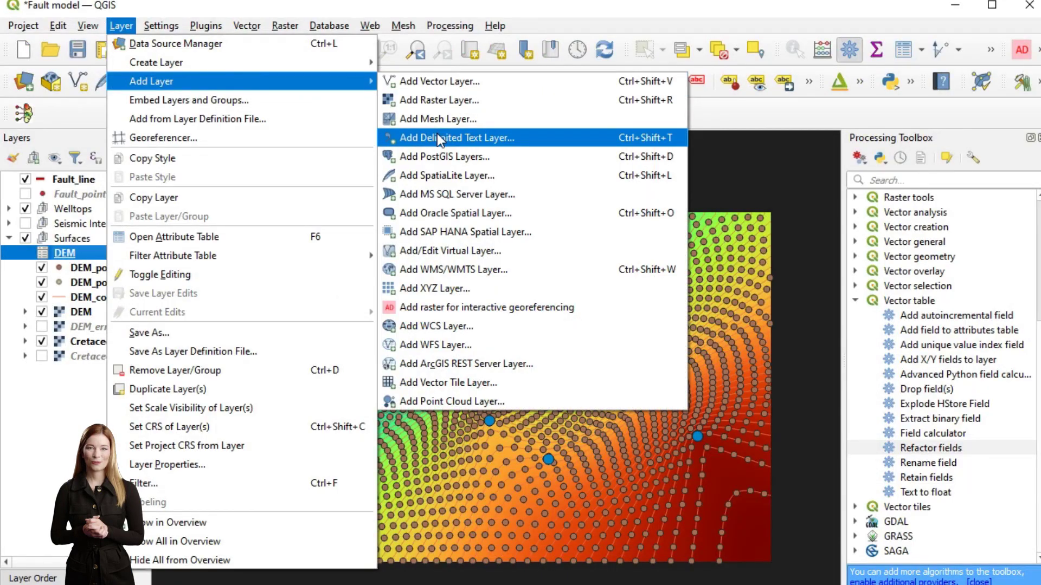
Switch to QGIS and choose D:\Fault model\Fault.csv as the source of a new delimited text layer.
click(437, 135)
click(937, 49)
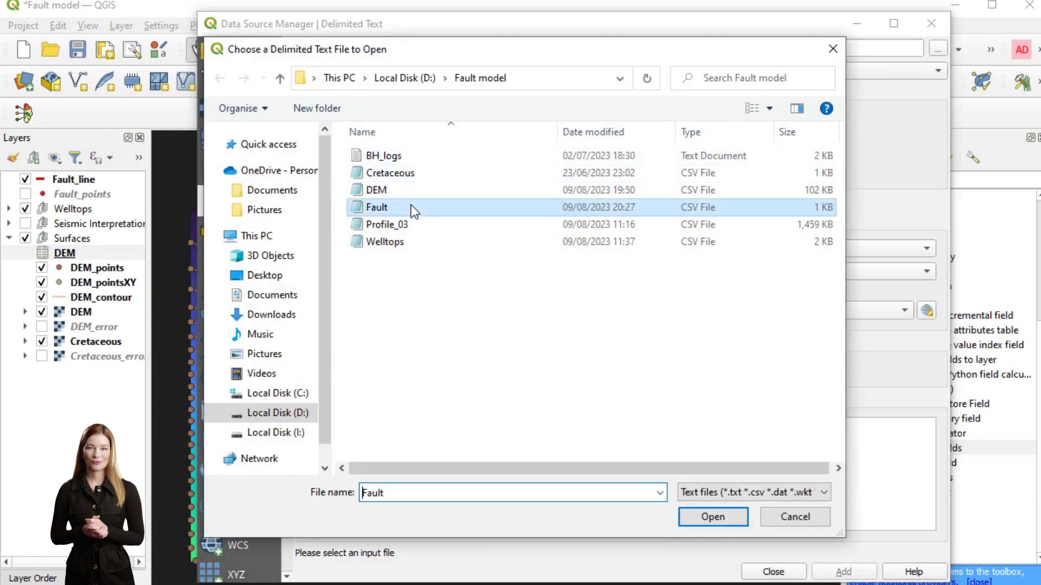
double_click(411, 205)
Assign Points:0, Points:1 and Points:2 as the X, Y and Z fields and add the Fault layer to the project.
click(548, 249)
click(556, 299)
click(553, 272)
click(542, 341)
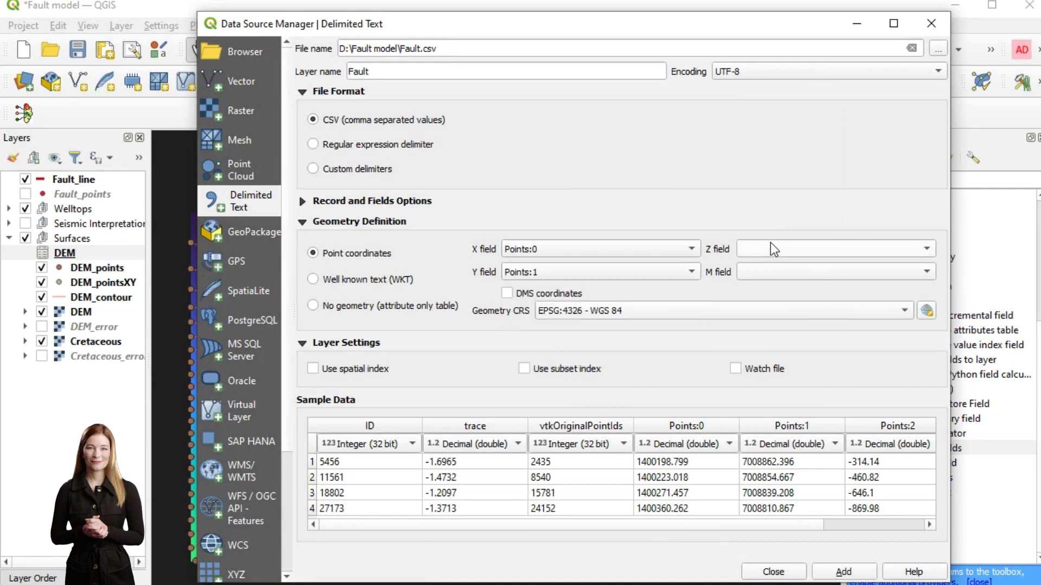
click(770, 249)
click(778, 352)
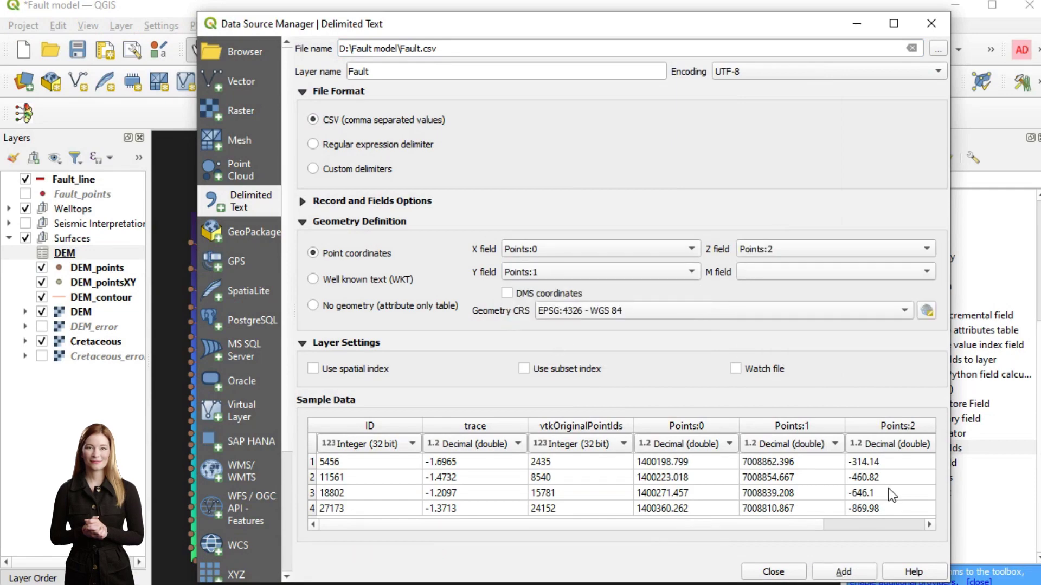
click(862, 573)
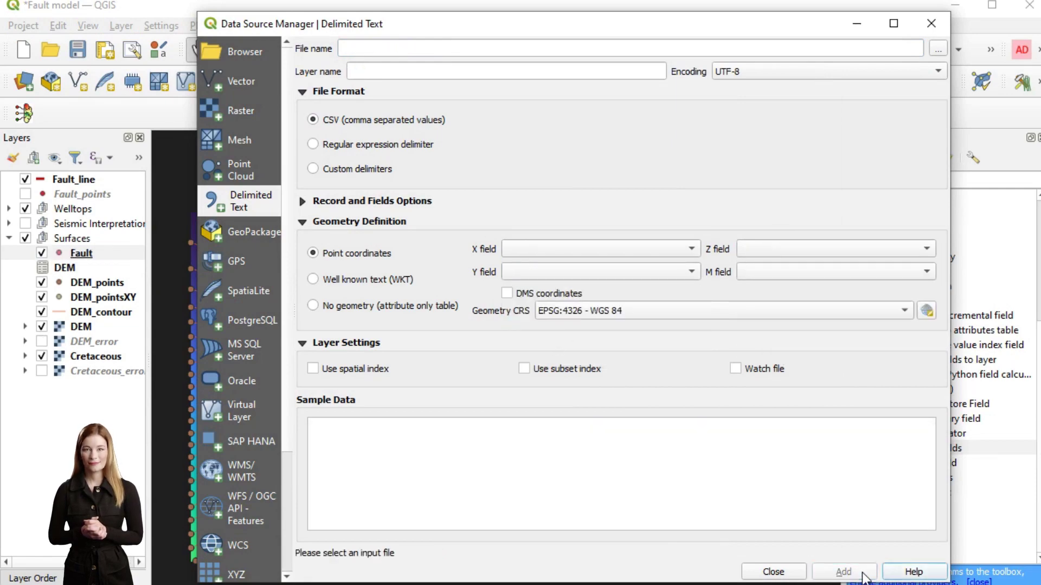
click(792, 572)
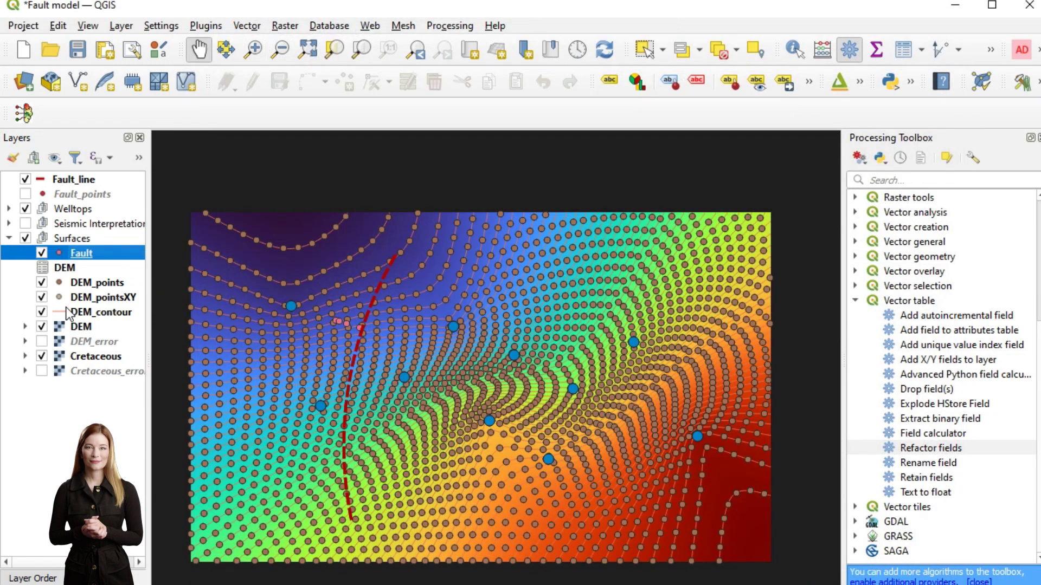
Change the Fault layer's marker color to #e82b5a and increase the marker size.
double_click(83, 253)
click(519, 99)
click(599, 152)
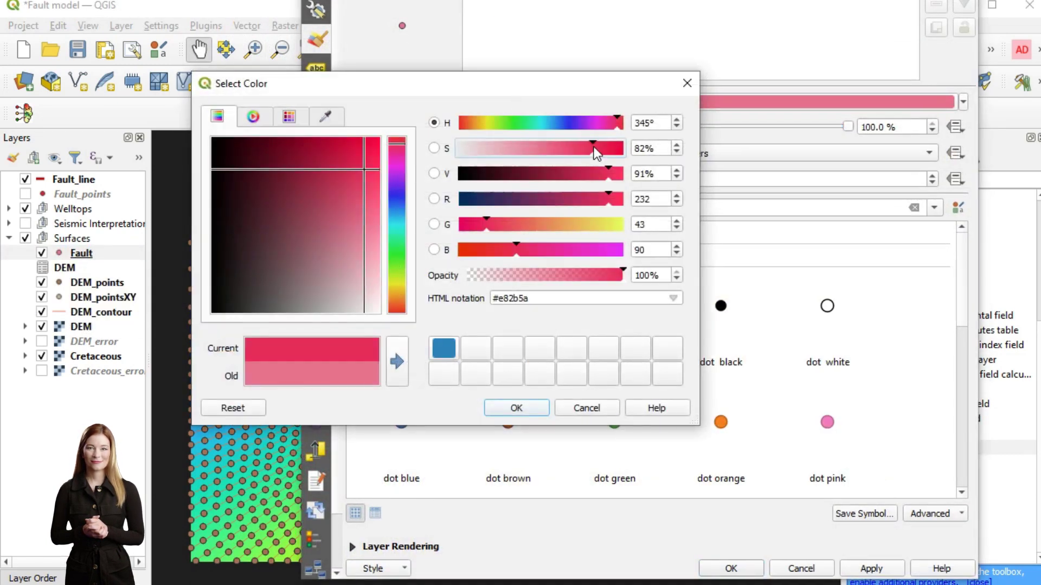
click(516, 408)
click(654, 150)
click(653, 150)
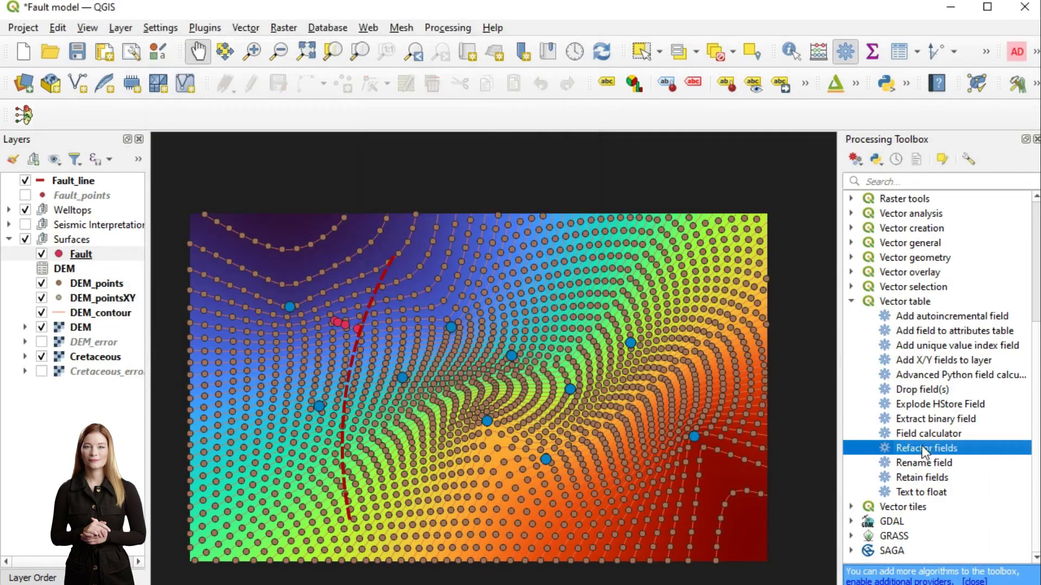
Start Refactor Fields on the Fault layer and remove the trace and vtkOriginalPointIds fields from the mapping.
double_click(926, 448)
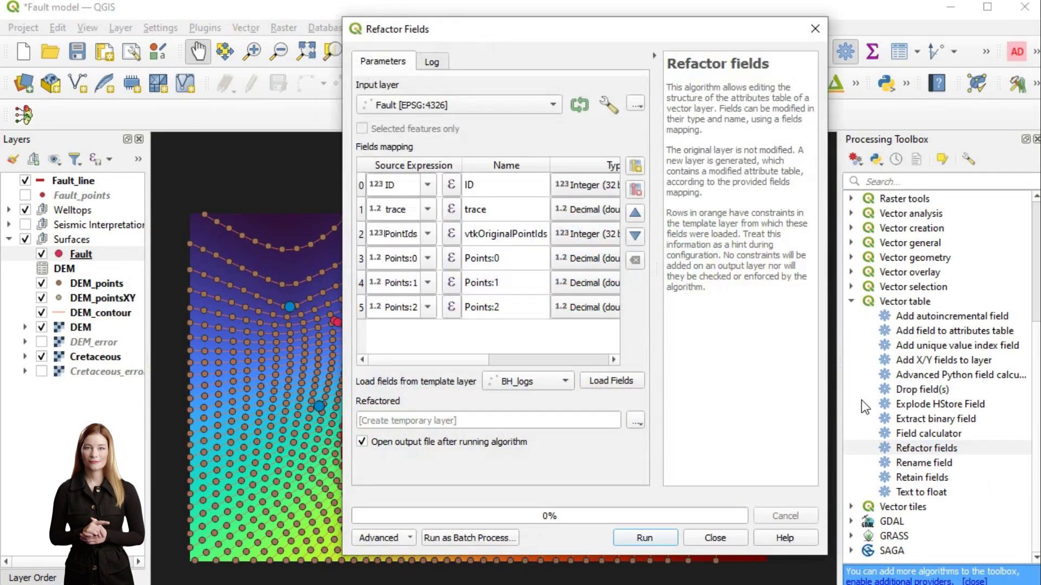
click(361, 214)
click(636, 190)
click(635, 190)
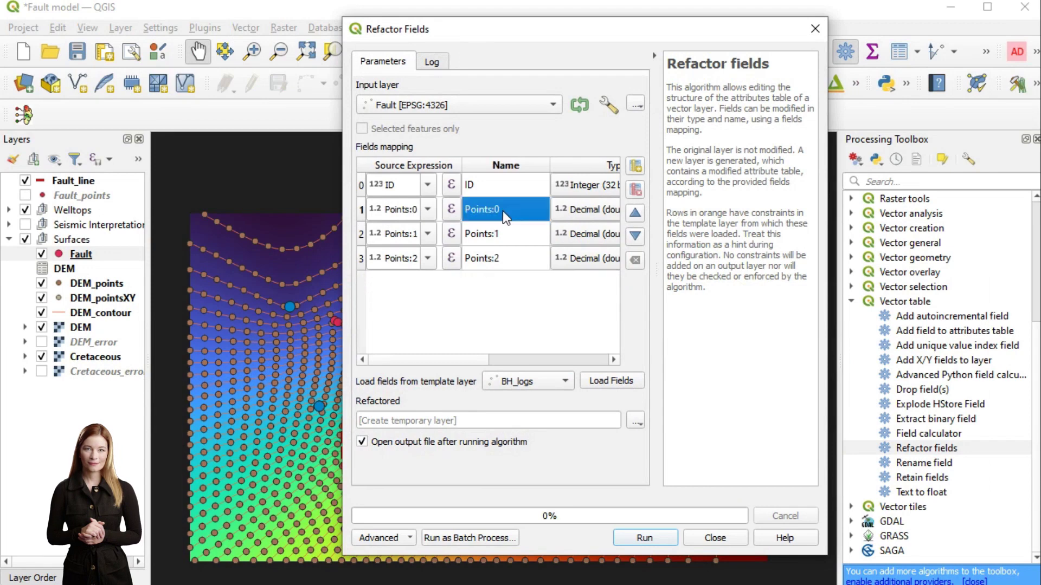
Rename the Points:0, Points:1 and Points:2 fields to X, Y and Z in the Fault layer's field mapping.
text(X)
click(498, 234)
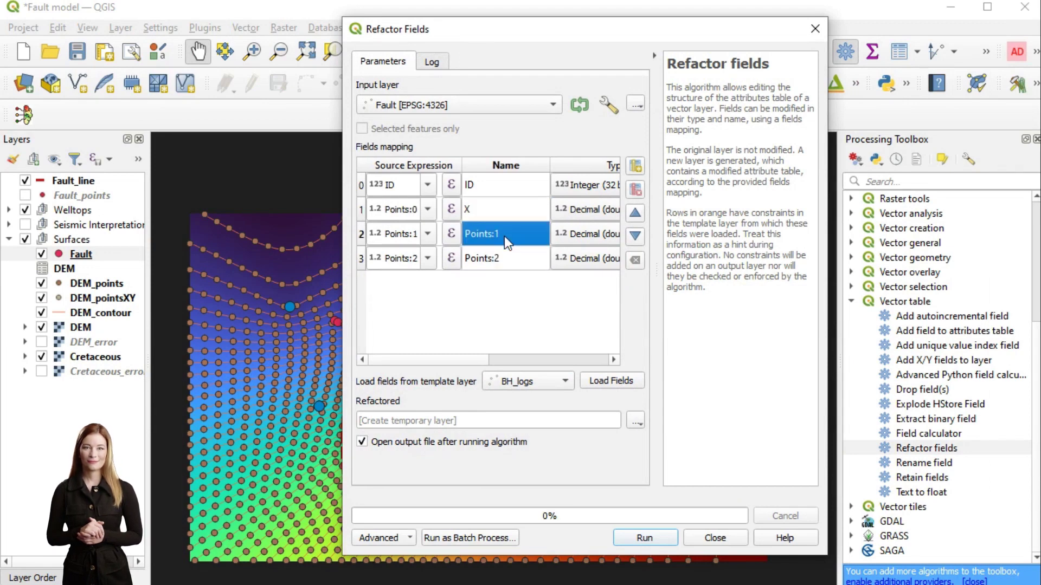
text(Y)
click(505, 258)
text(Z)
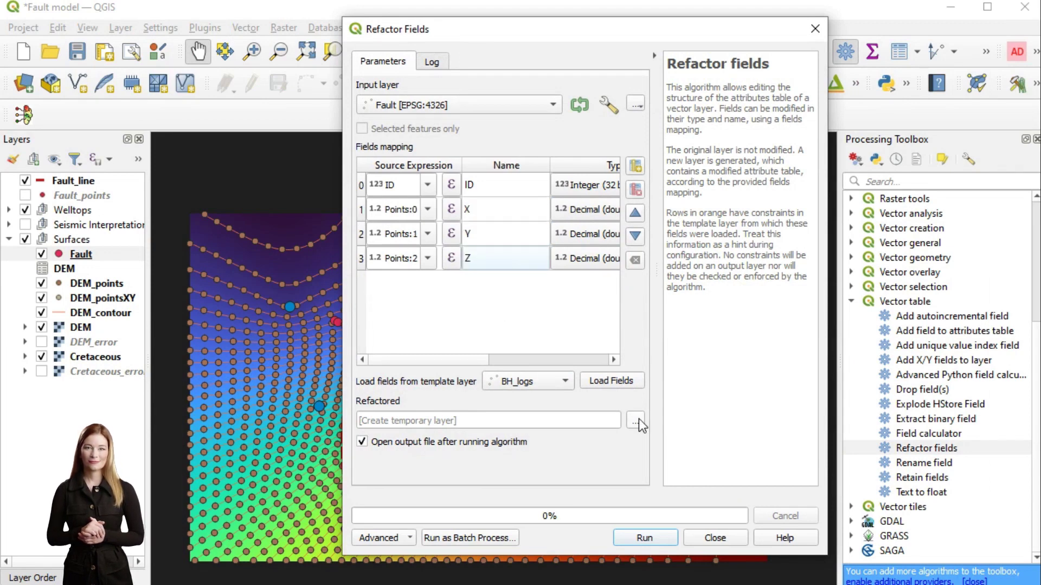
Set the refactored output to a shapefile named FaultXYZ in the D:\Fault model folder.
click(637, 421)
click(672, 458)
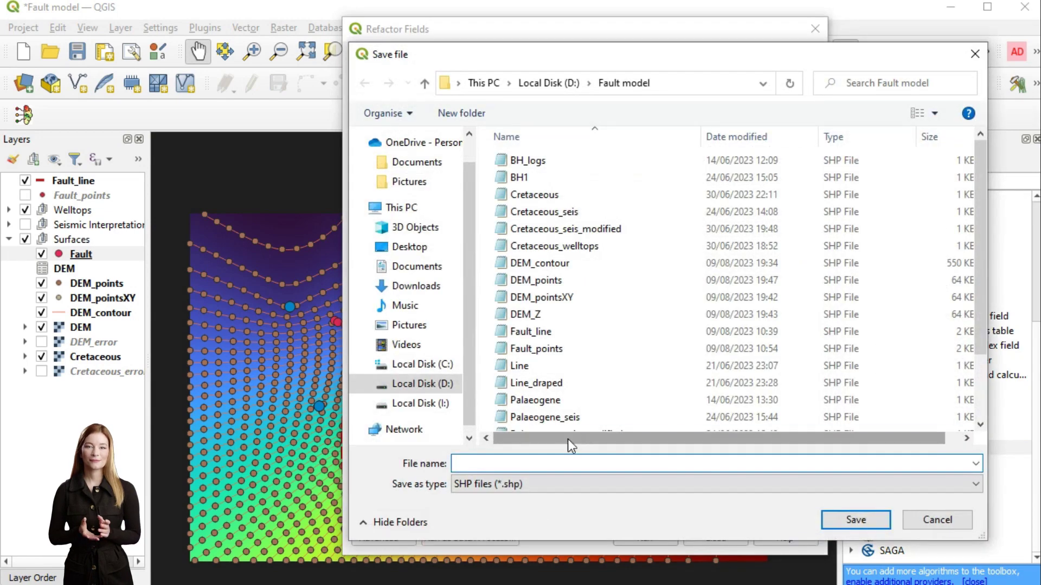
click(552, 349)
click(480, 465)
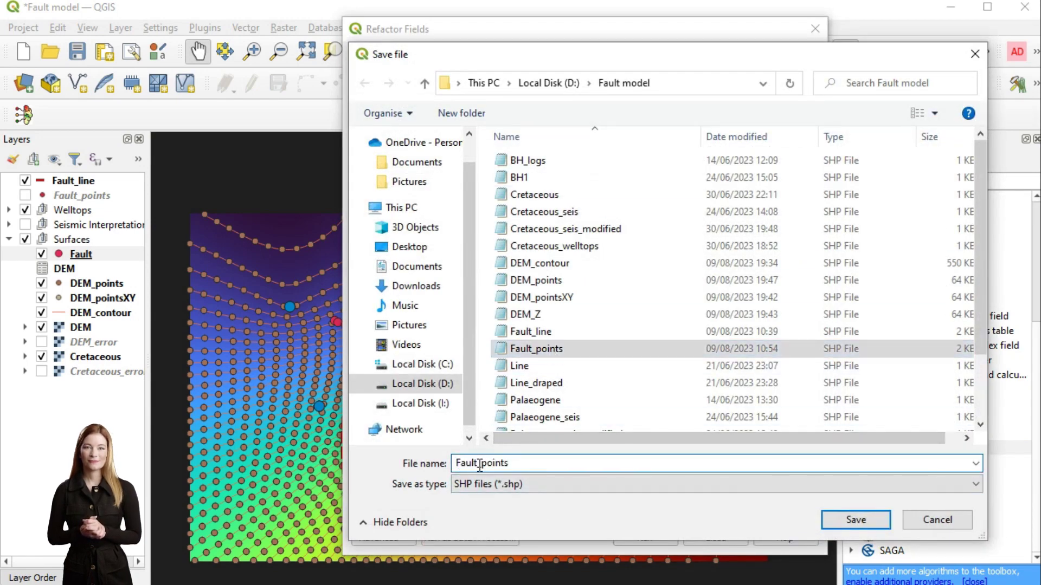
text(XYZ)
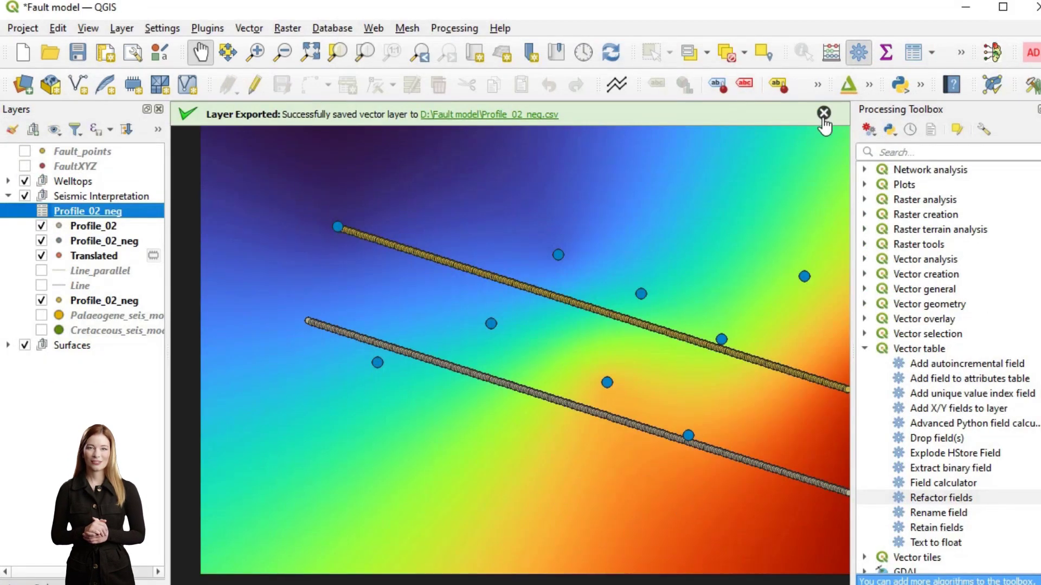
Dismiss the export message and choose D:\Fault model\Fault2.csv as the source of a new delimited text layer.
click(824, 114)
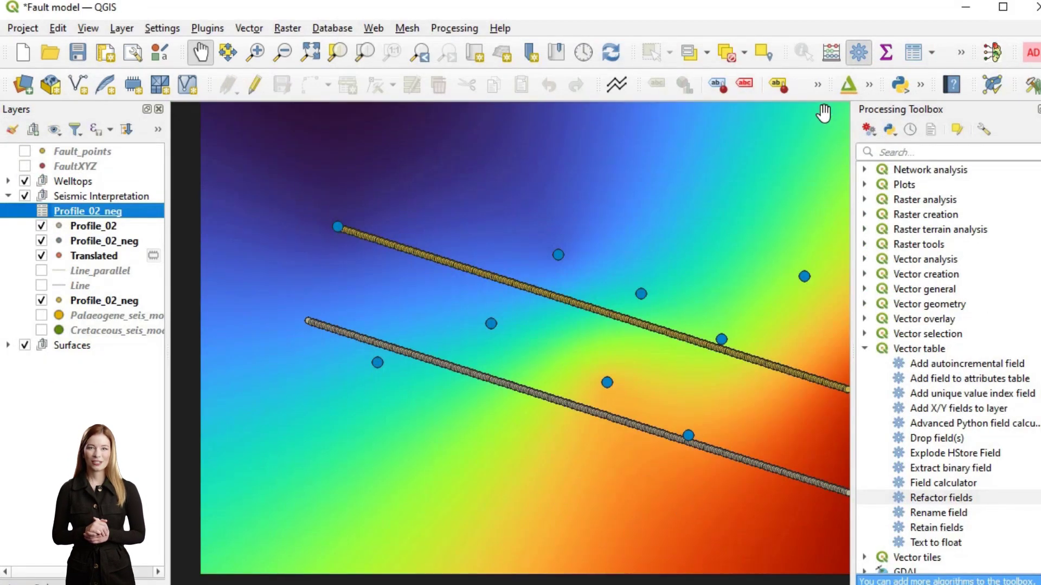
click(25, 28)
mouse_move(122, 29)
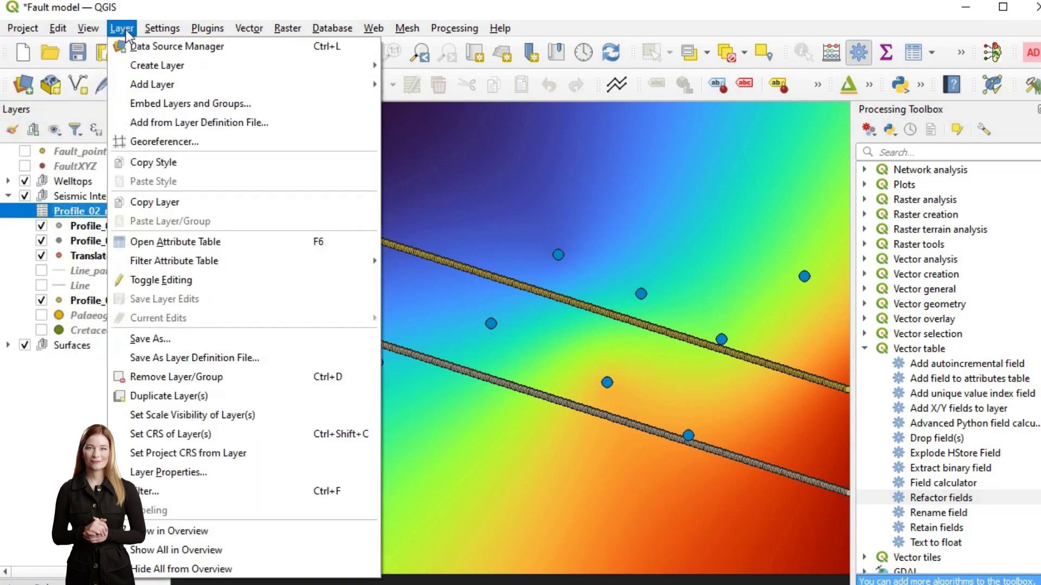
mouse_move(144, 89)
click(461, 141)
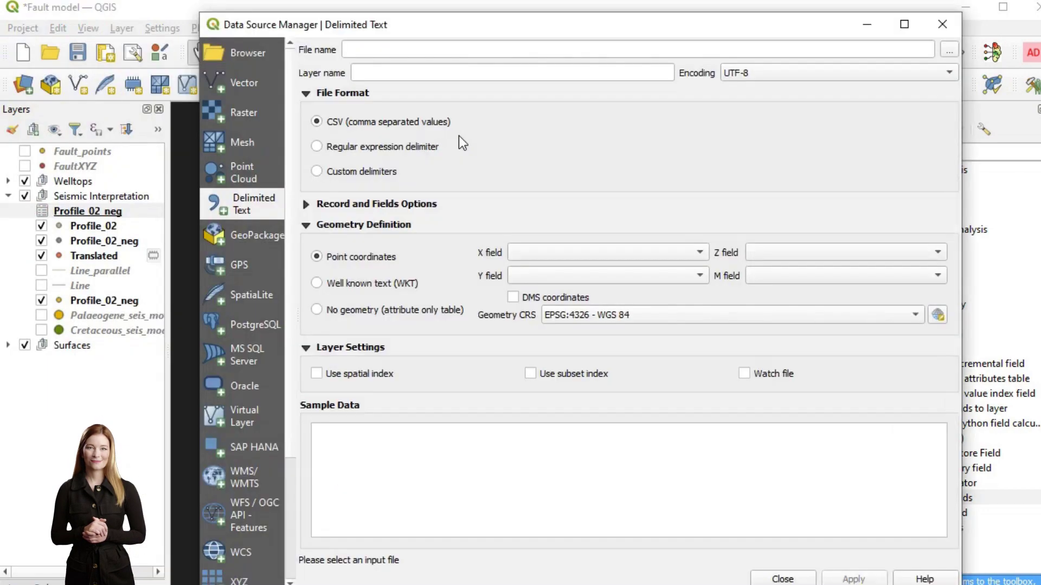
click(951, 46)
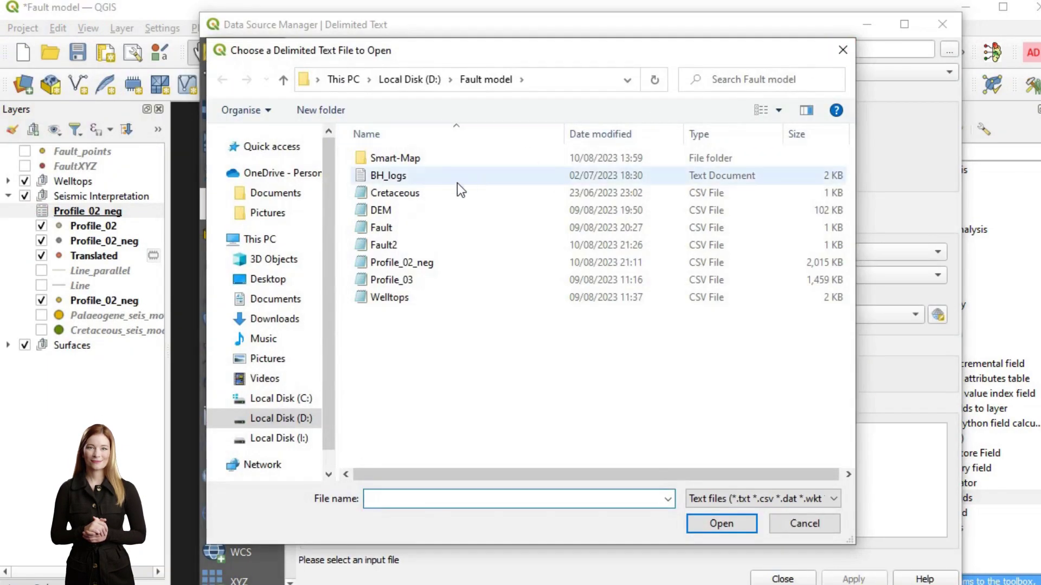
click(411, 245)
click(731, 524)
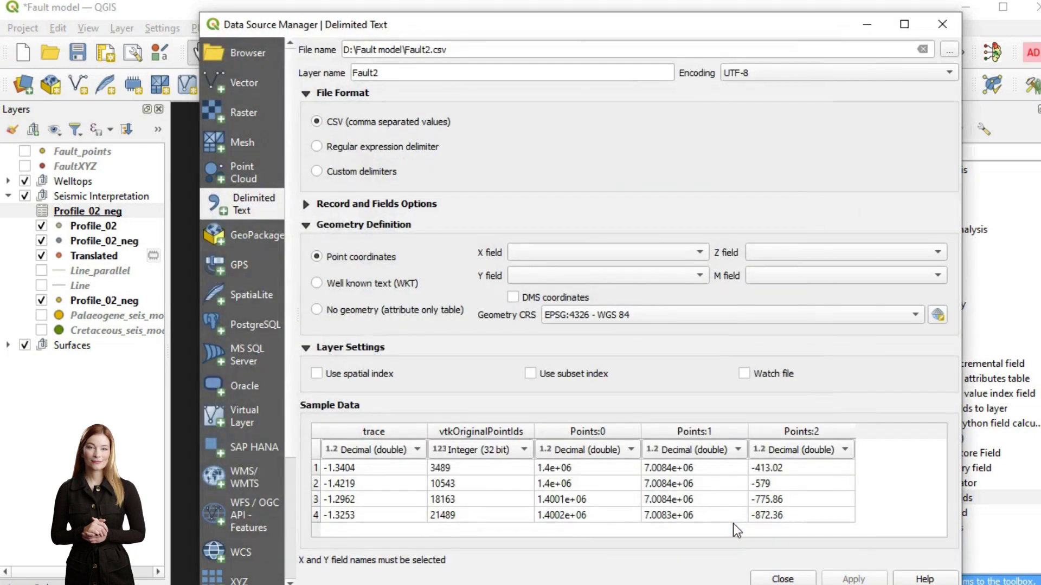
Assign Points:0, Points:1 and Points:2 as the X, Y and Z fields and add the Fault2 layer to the project.
click(586, 253)
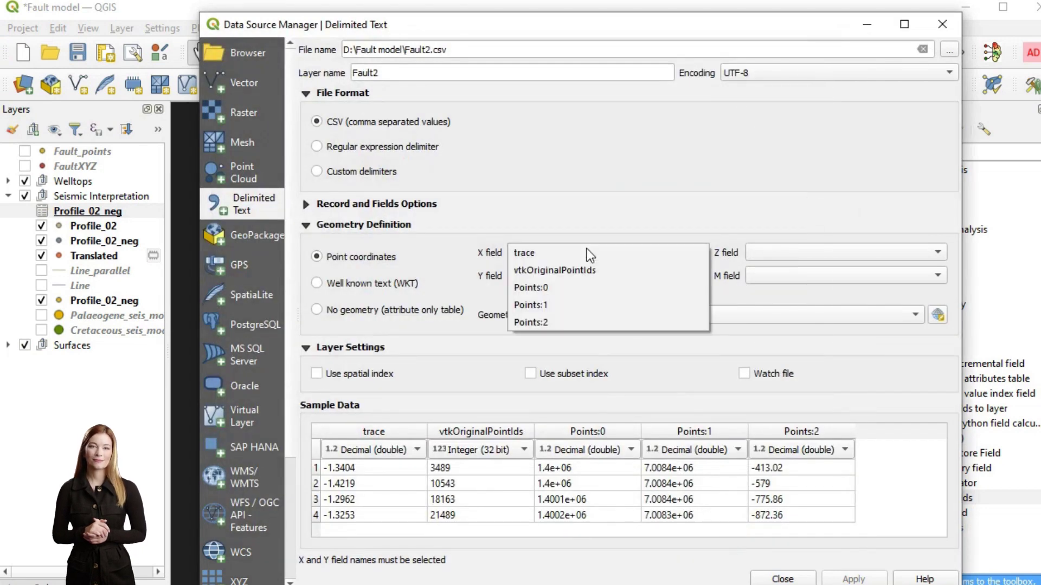
click(584, 286)
click(578, 277)
click(575, 327)
click(772, 252)
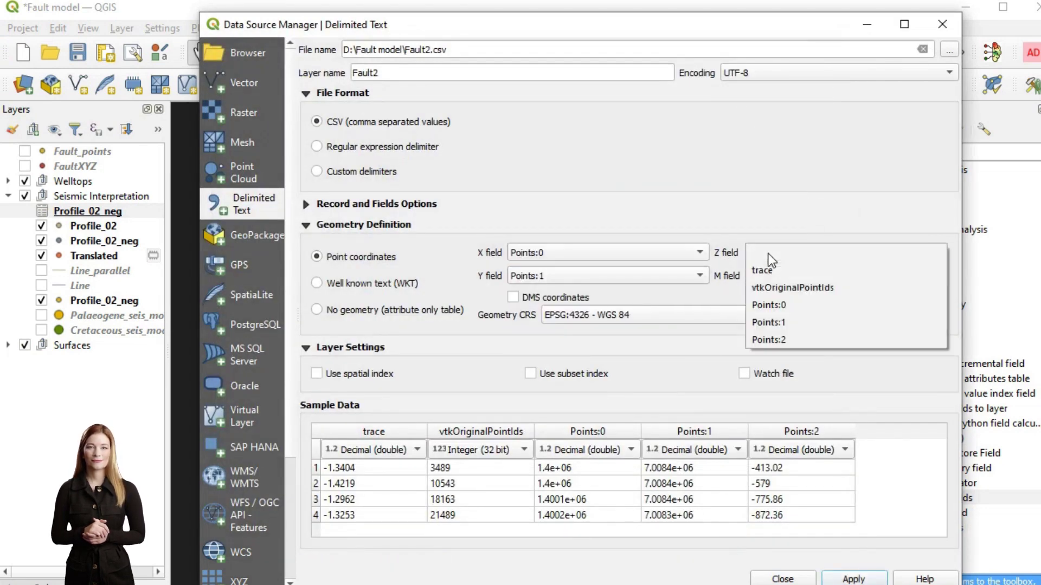
click(773, 340)
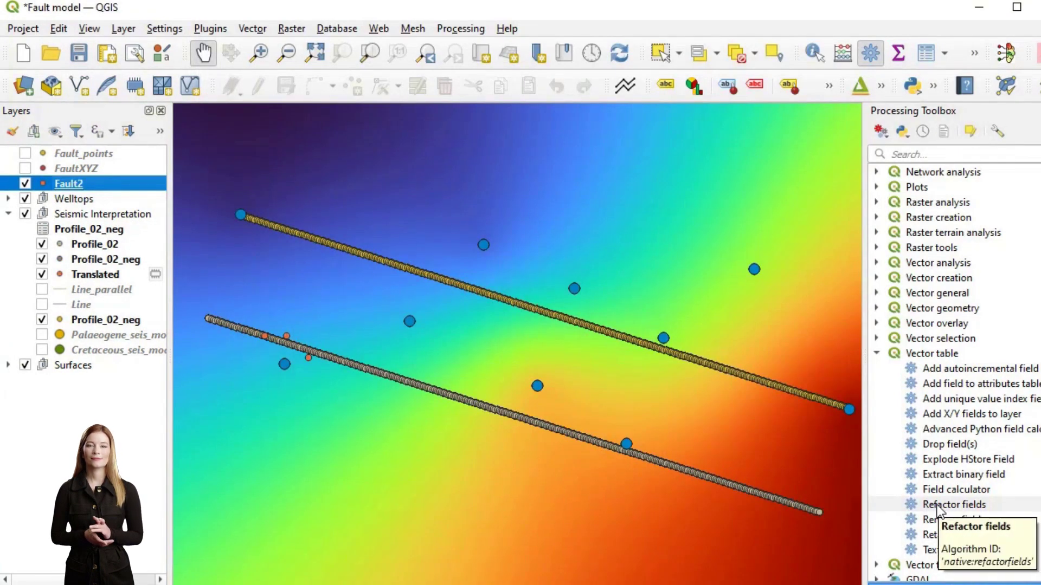
Start Refactor Fields on the Fault2 layer and remove the vtkOriginalPointIds field from the mapping.
double_click(943, 505)
drag(751, 34, 624, 31)
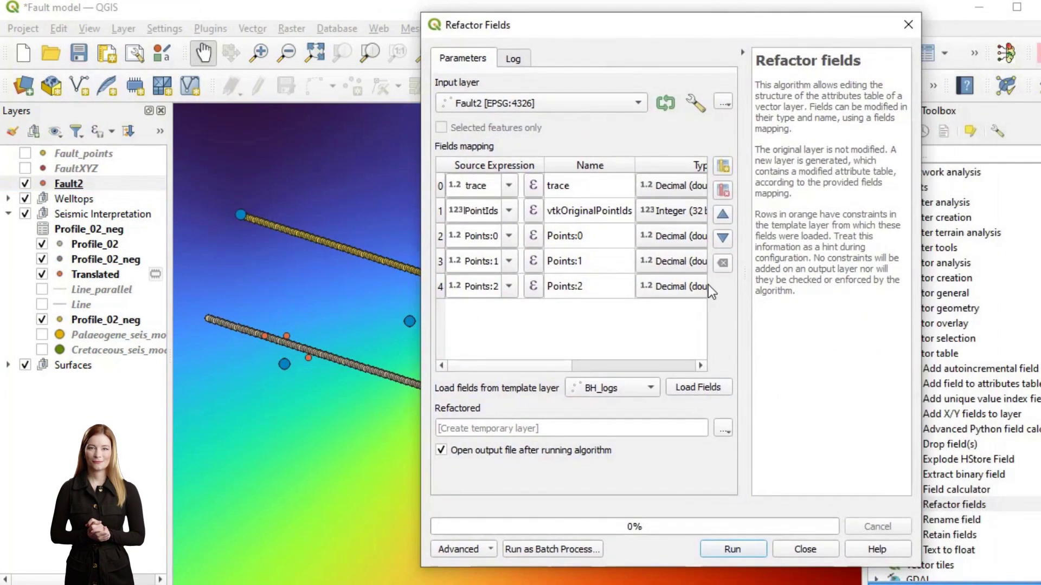
click(440, 210)
click(719, 189)
Rename Fault2's Points:0, Points:1 and Points:2 fields to X, Y and Z in the field mapping.
click(491, 191)
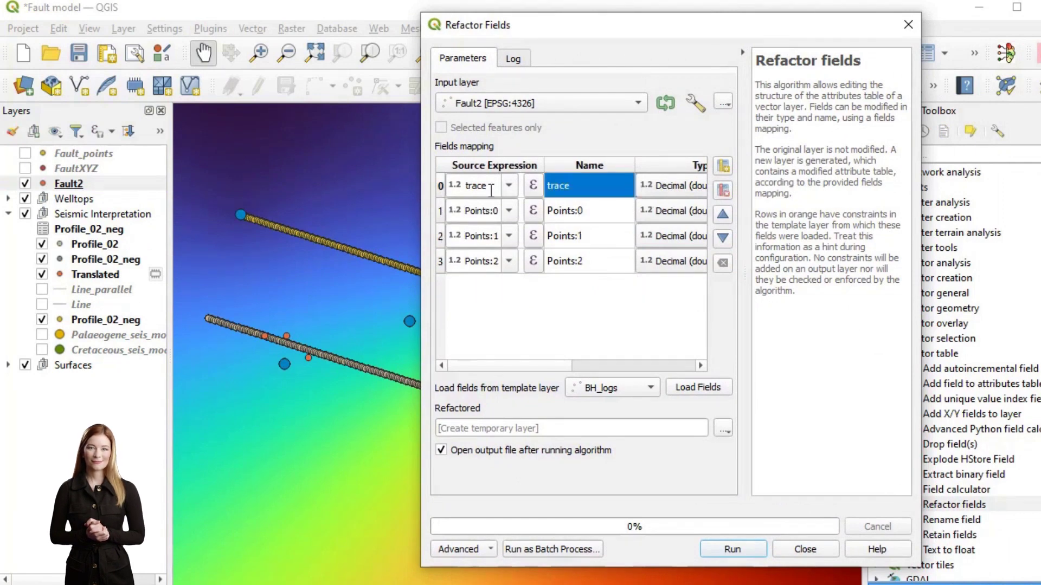
double_click(592, 218)
text(X)
click(588, 236)
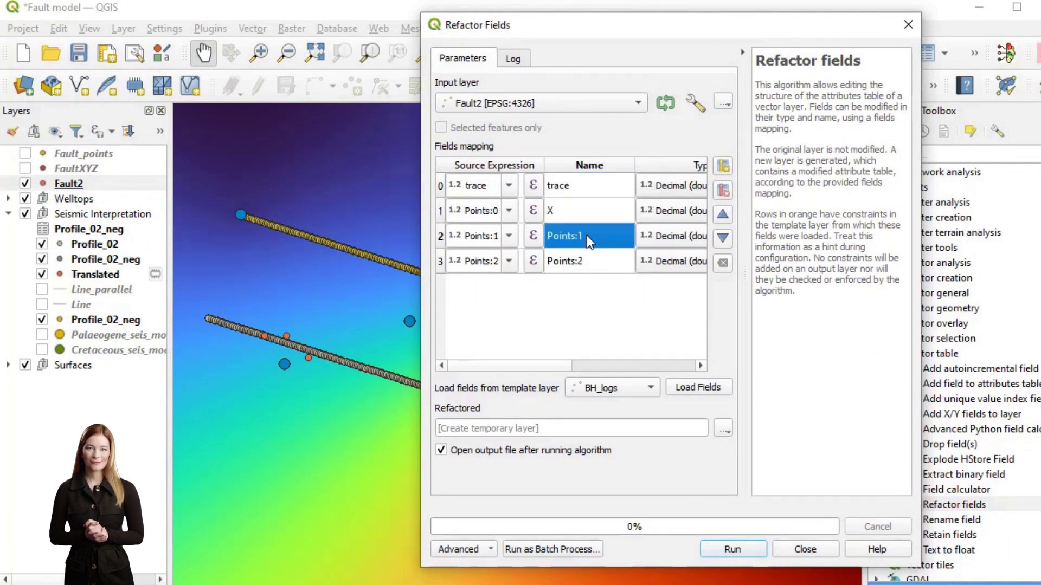
double_click(590, 237)
text(Y)
click(593, 259)
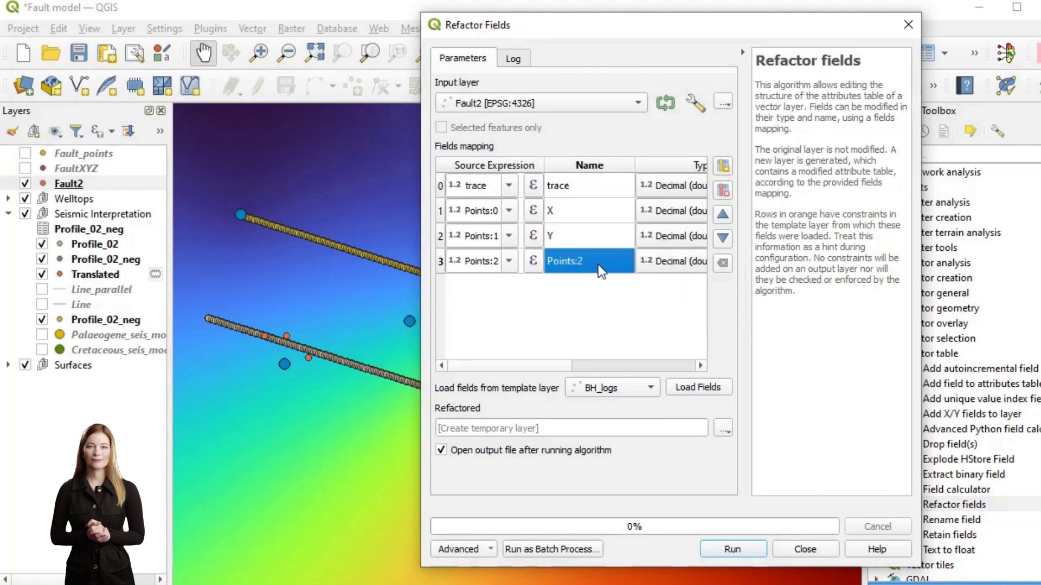
double_click(598, 263)
text(Z)
Set the length of all four fields in the Fault2 mapping to 10.
click(681, 365)
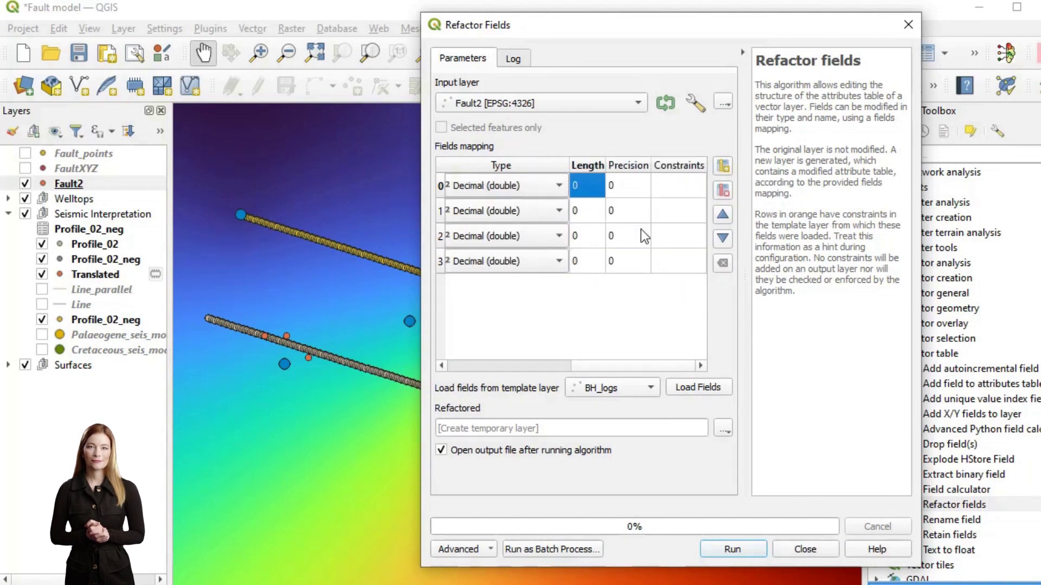
text(10)
click(588, 212)
text(10)
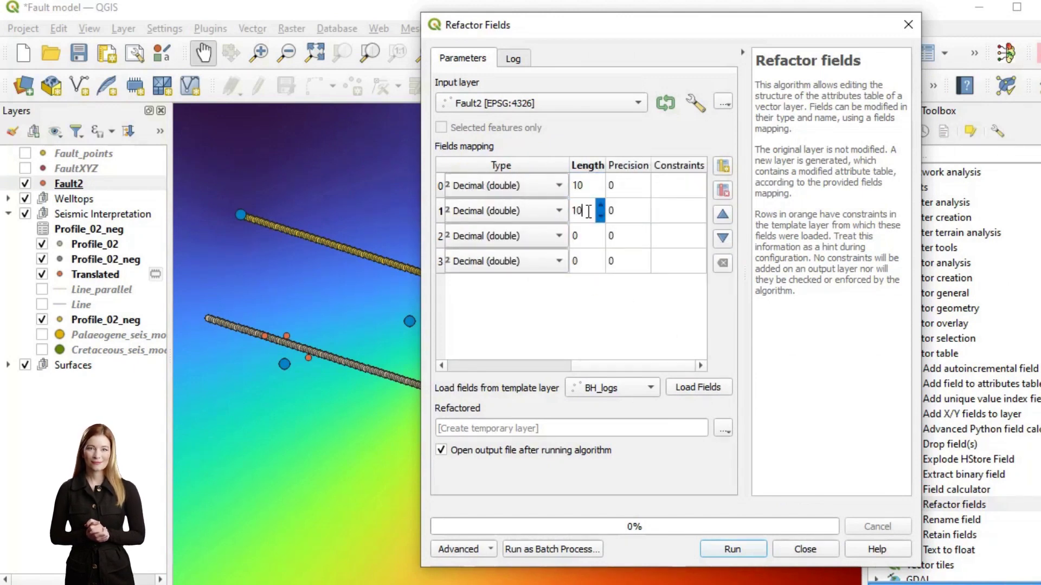
click(588, 237)
text(10)
click(588, 261)
text(1)
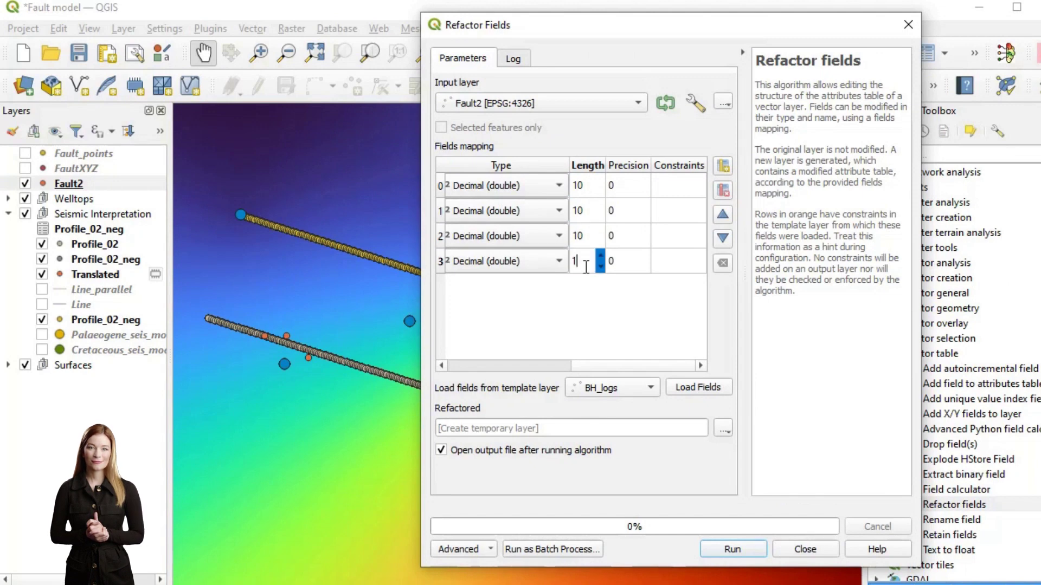
click(638, 266)
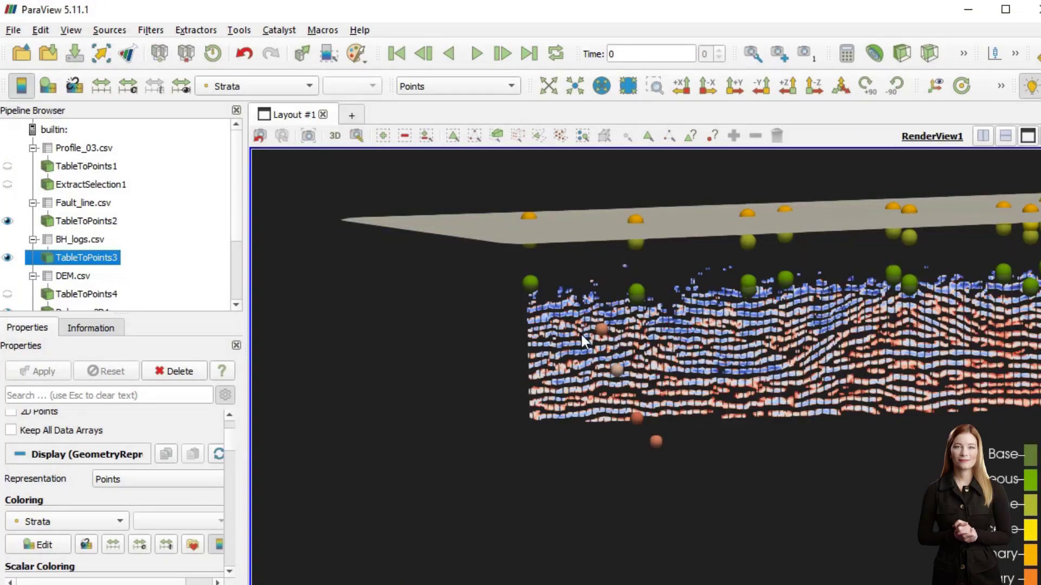
scroll(589, 329, up, 2)
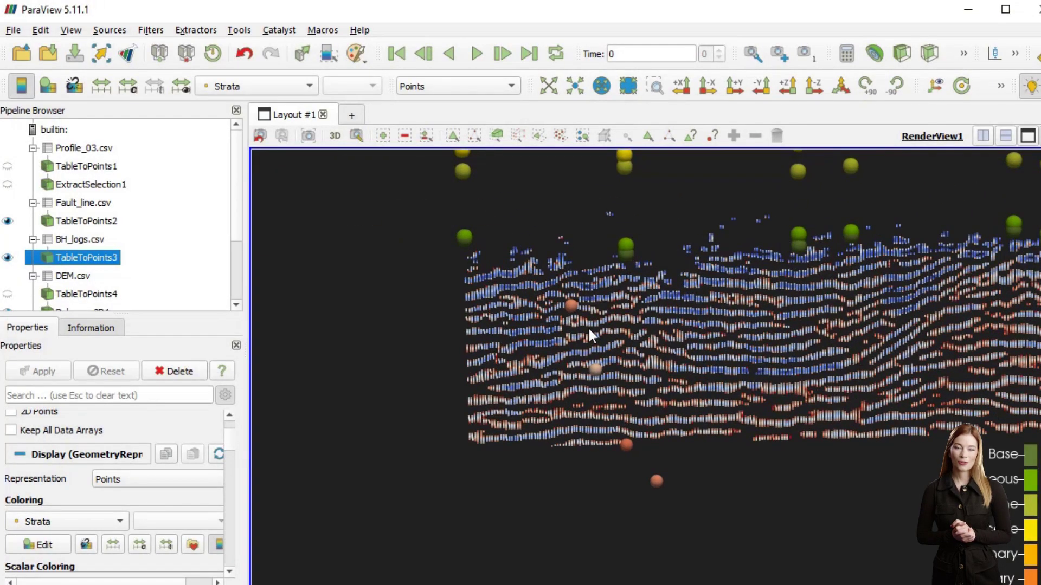
scroll(611, 351, up, 3)
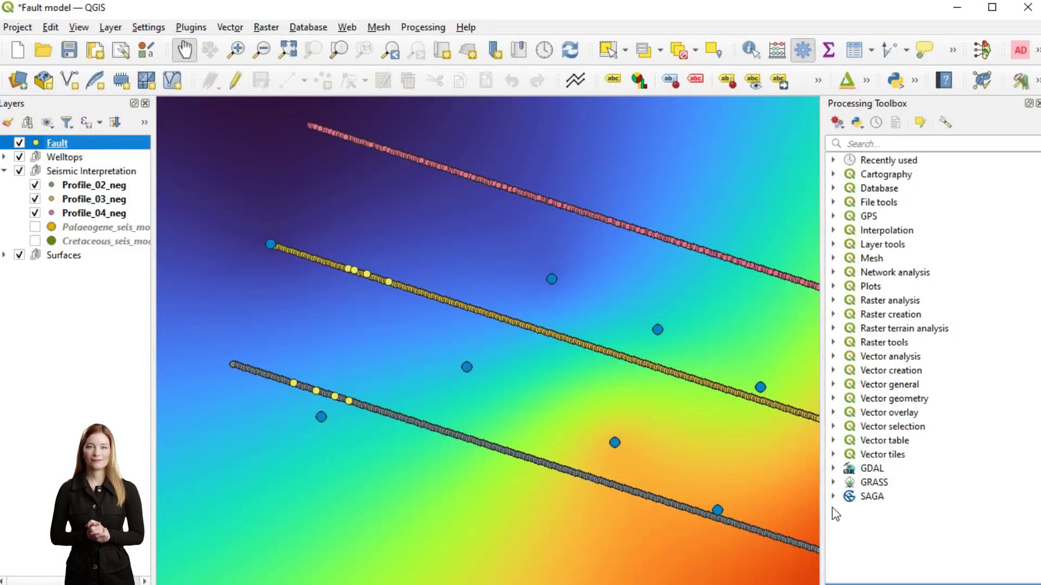
In QGIS, interpolate the Fault points into a temporary grid with SAGA's Thin Plate Spline, using attribute Z and a cell size of 20.
click(834, 496)
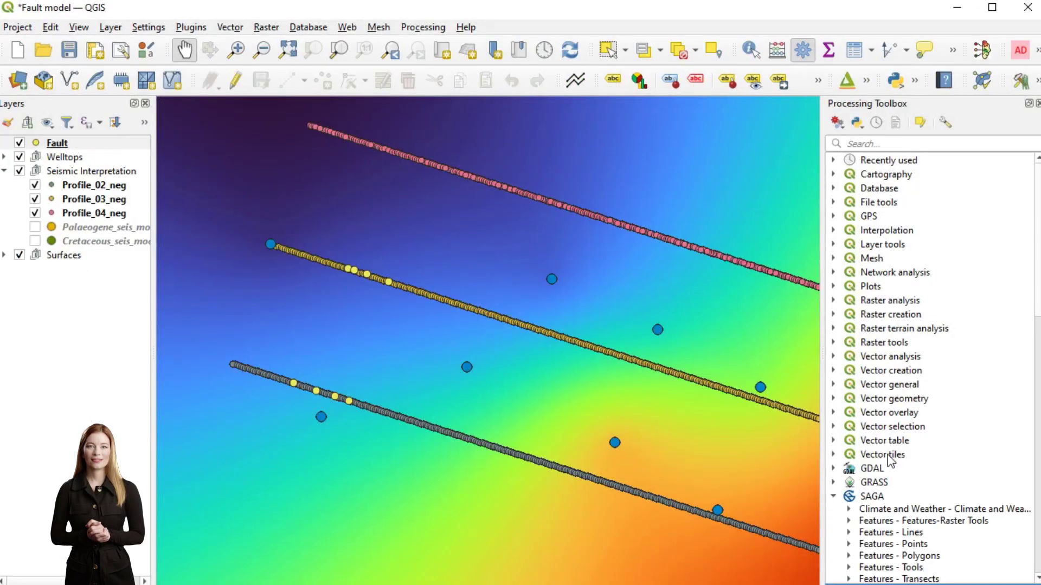
scroll(942, 512, down, 10)
double_click(942, 499)
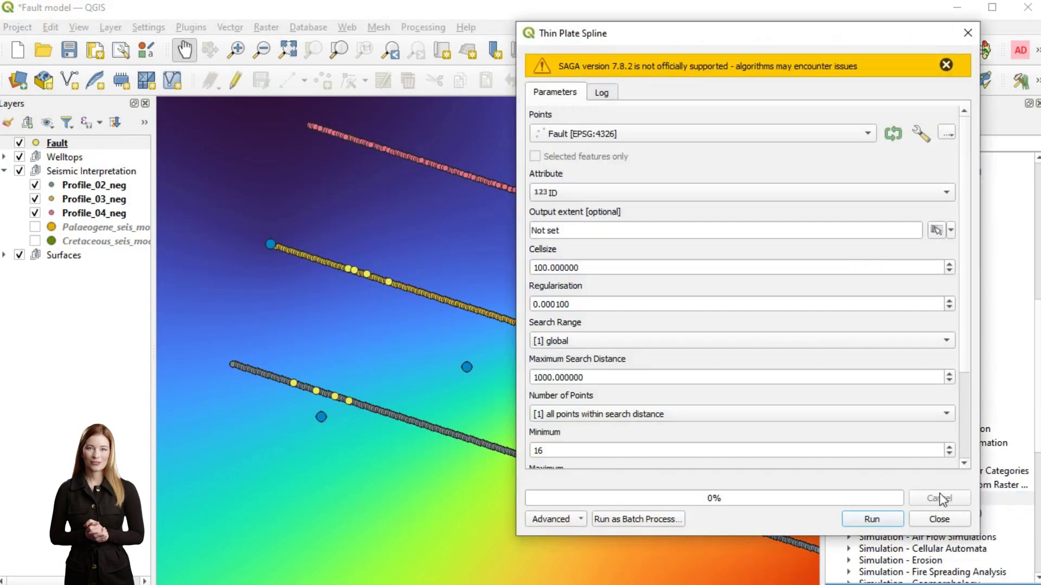
click(580, 192)
click(578, 242)
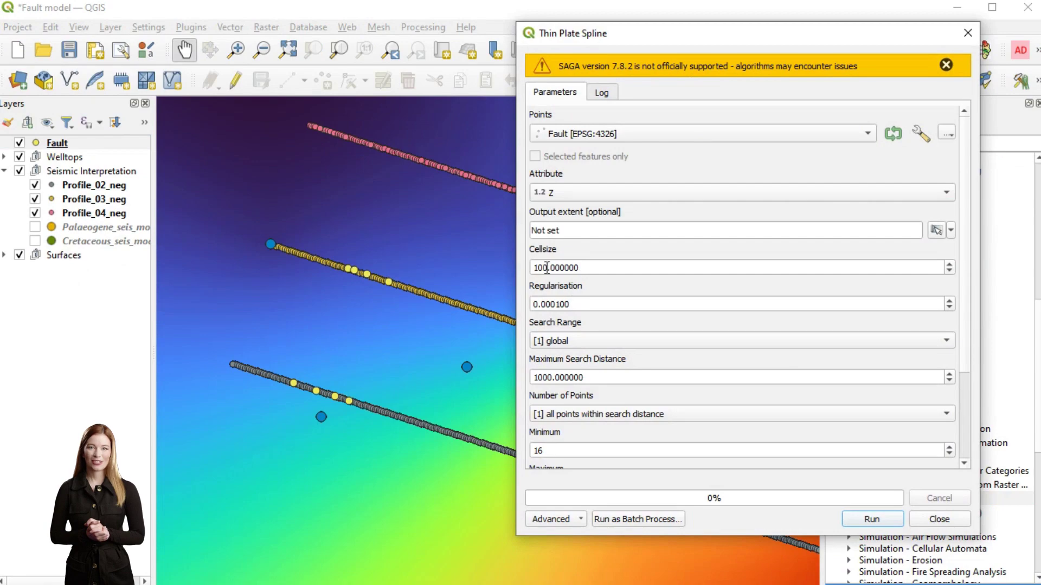
drag(547, 267, 534, 267)
text(2)
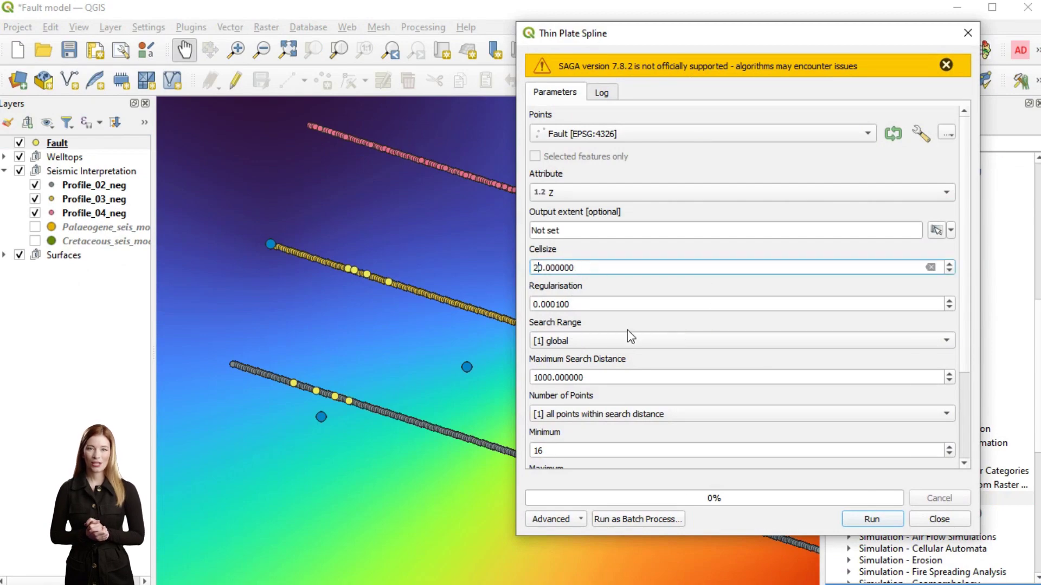
click(862, 520)
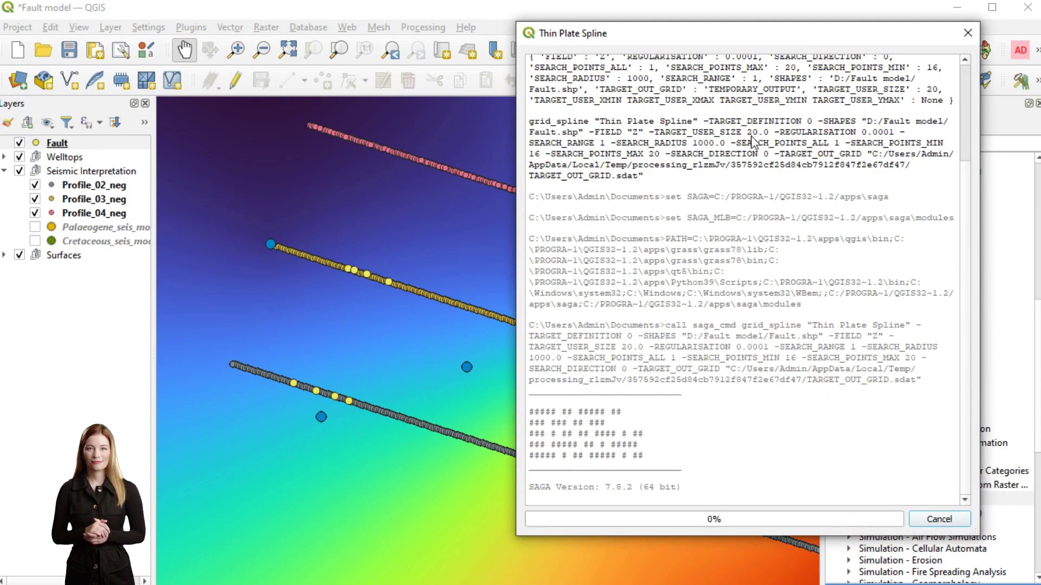
click(943, 519)
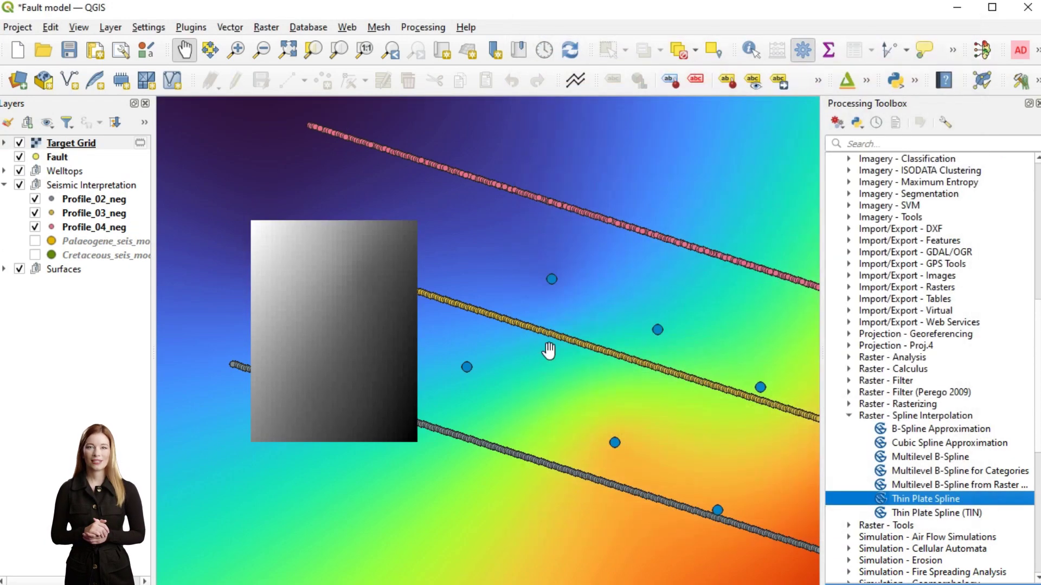
Extract contours from the Target Grid raster at an interval of 80 with ELEV as the attribute name, saved to a temporary file.
right_click(71, 144)
click(267, 27)
click(266, 27)
mouse_move(325, 154)
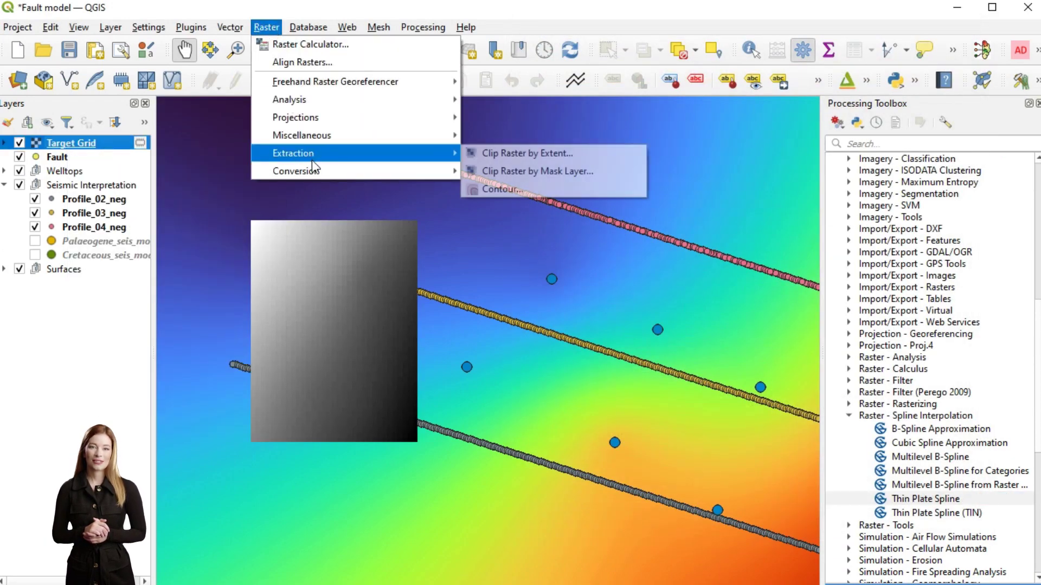
click(553, 190)
double_click(541, 180)
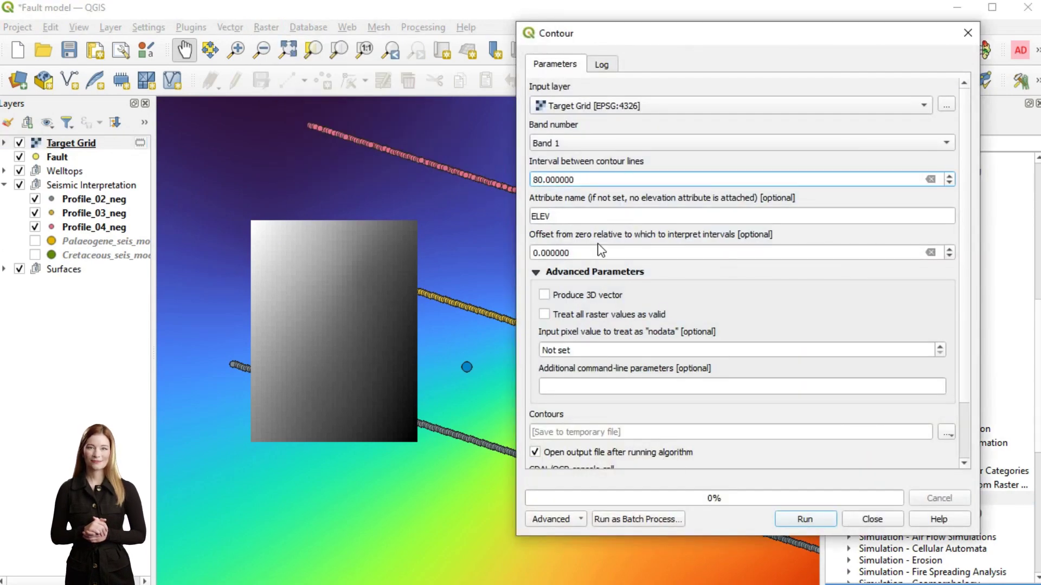
click(801, 323)
click(811, 522)
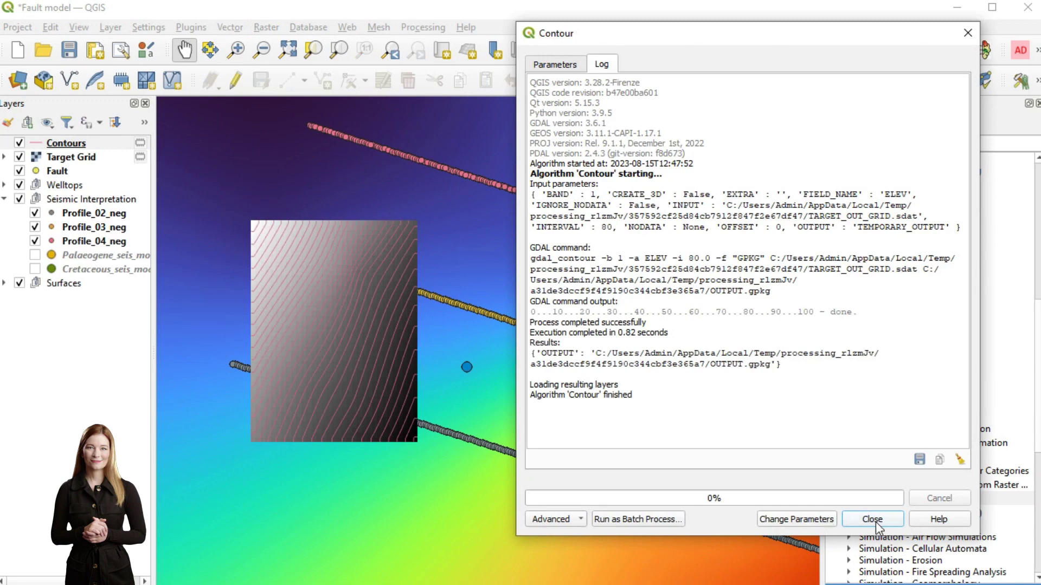
click(875, 520)
Generate points along the Contours lines with Points Along Geometry as a temporary layer.
scroll(875, 442, down, 6)
double_click(889, 529)
click(580, 165)
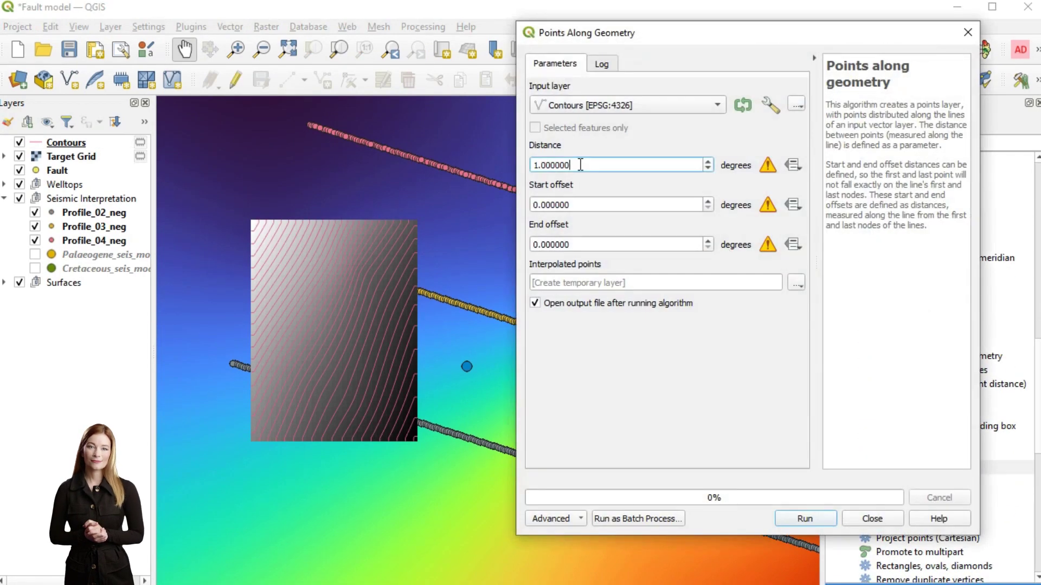
click(805, 518)
click(872, 519)
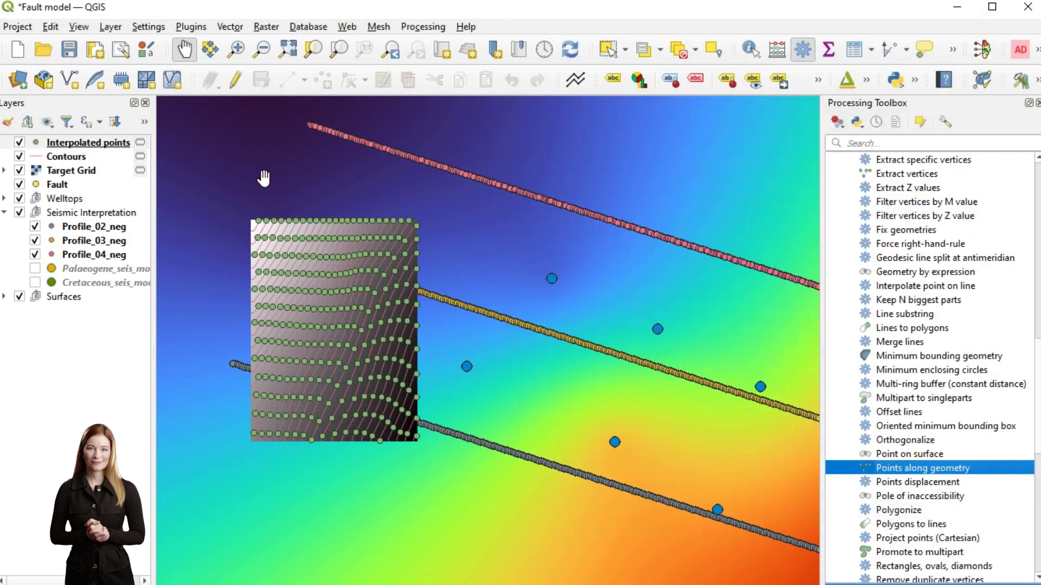
Add X/Y fields to the Interpolated points layer, output as a temporary layer.
scroll(941, 466, down, 10)
click(833, 510)
scroll(867, 515, down, 2)
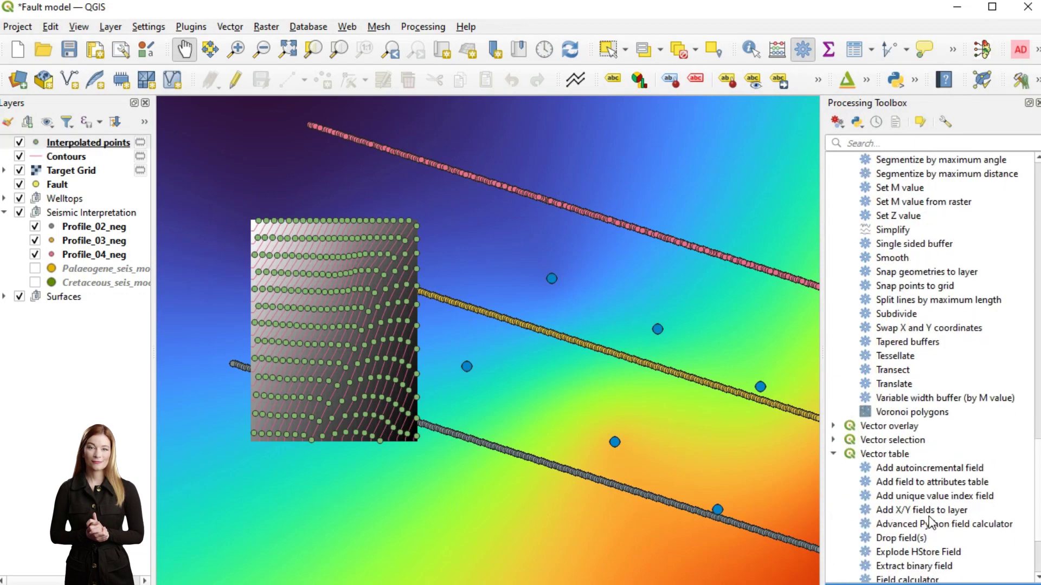
double_click(911, 510)
click(806, 519)
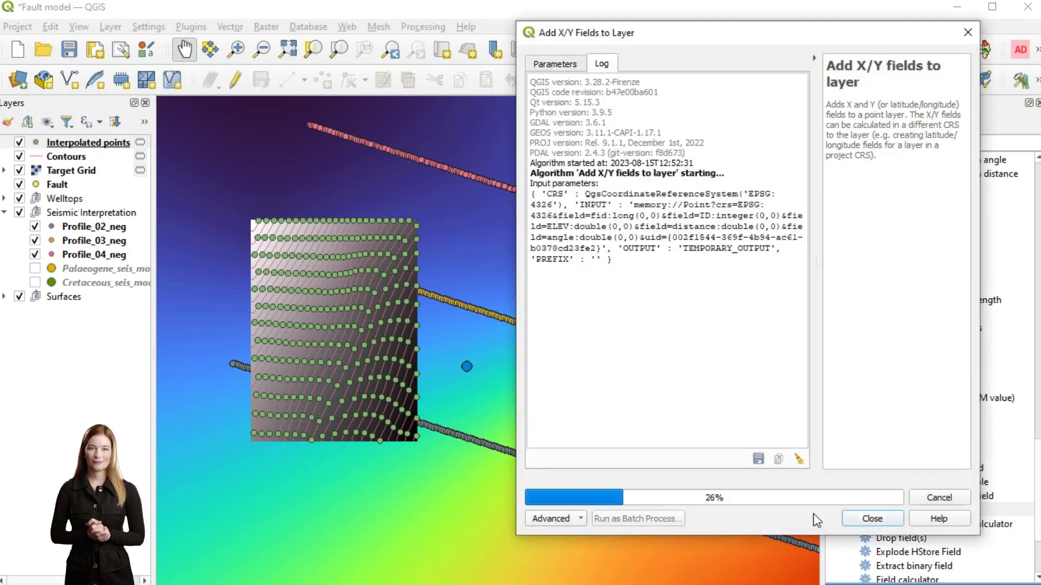
click(872, 519)
In Refactor Fields for the Added fields layer, remove fid, ID, distance and angle, and rename ELEV to Z.
scroll(909, 524, down, 3)
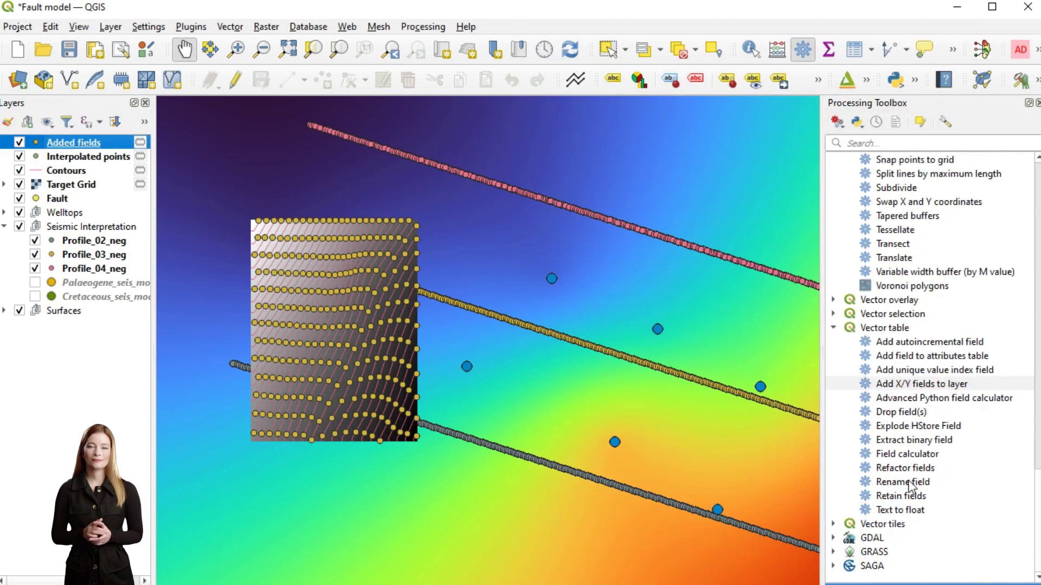
double_click(904, 465)
click(640, 181)
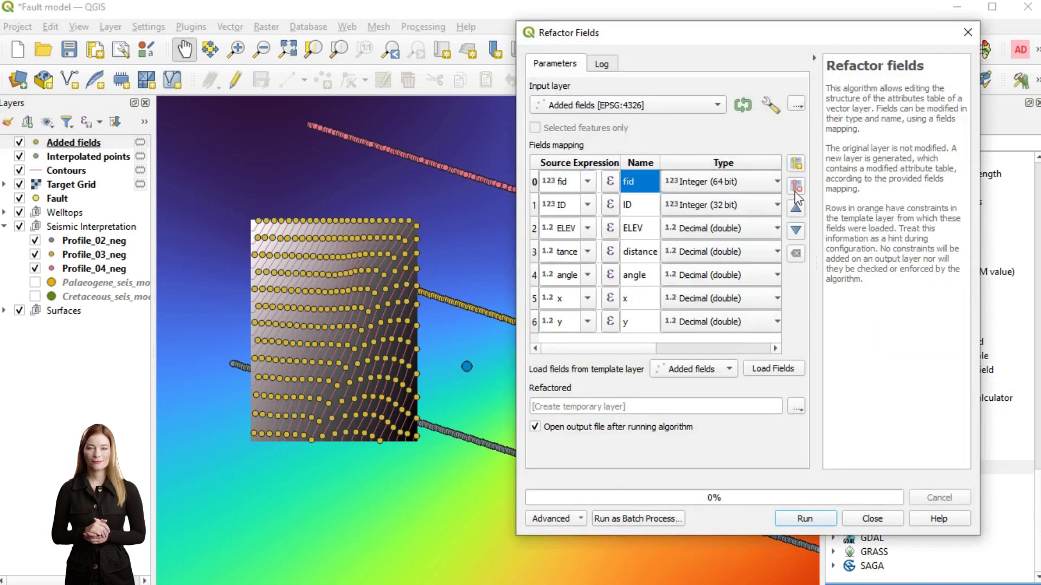
key(Delete)
key(Delete)
text(Z)
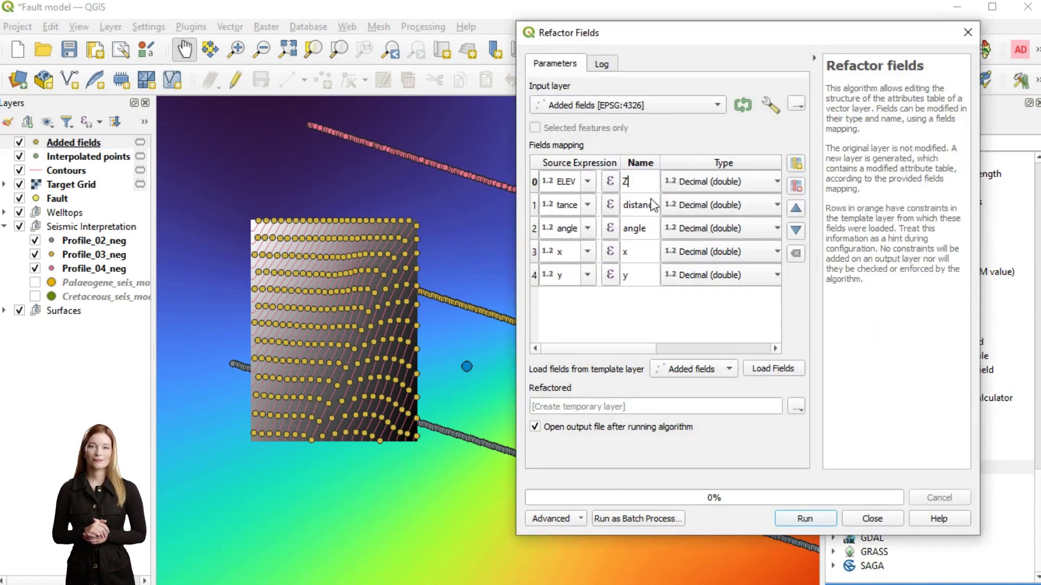
key(Down)
key(Delete)
key(Delete)
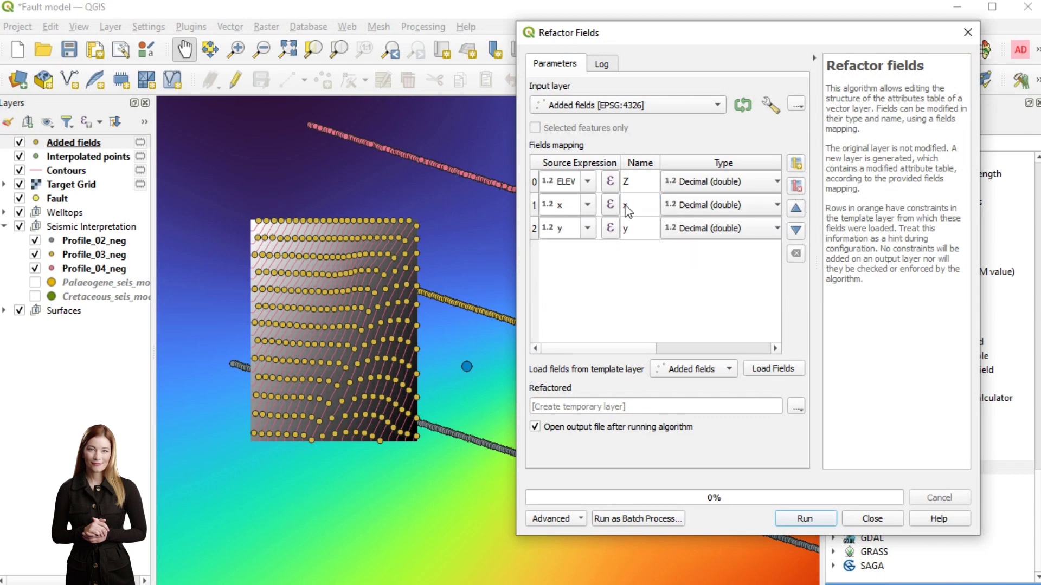
Rename the remaining fields X and Y, order them X, Y, Z, and save the refactored layer as D:/Fault model/Fault_TSP.shp.
text(X)
key(Down)
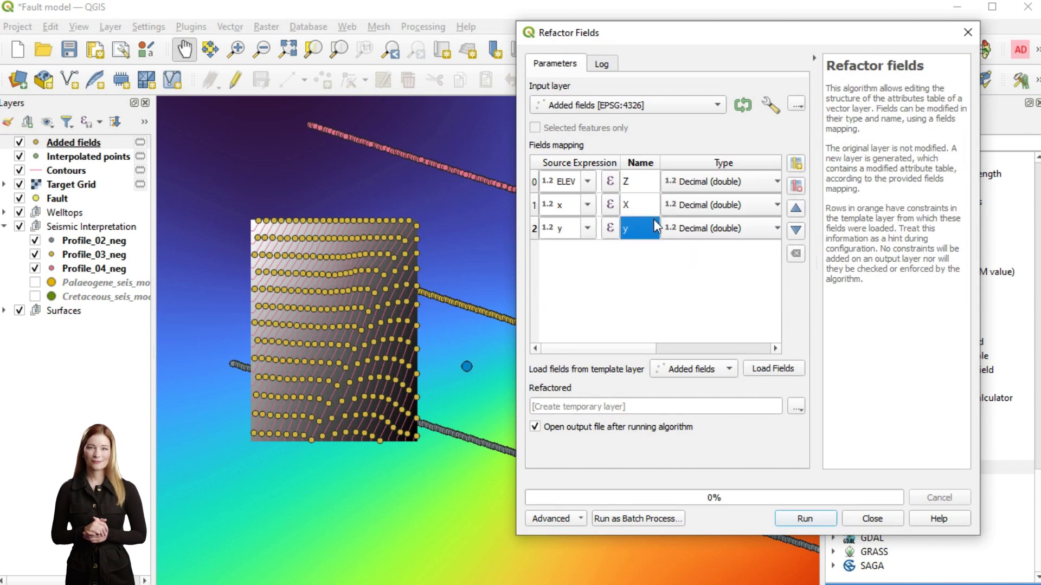
text(Y)
click(640, 181)
click(796, 230)
click(796, 230)
click(813, 519)
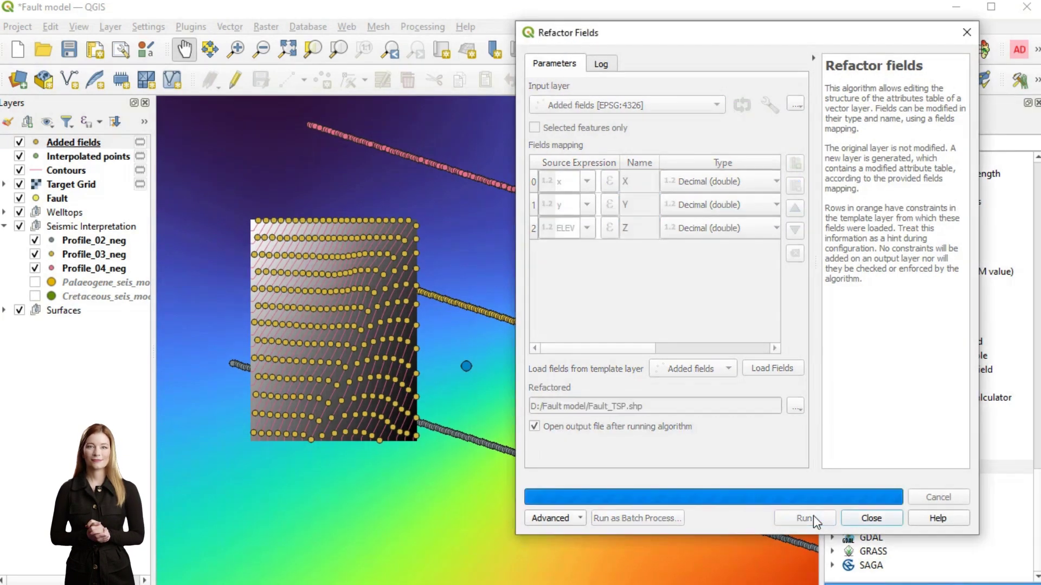
click(871, 518)
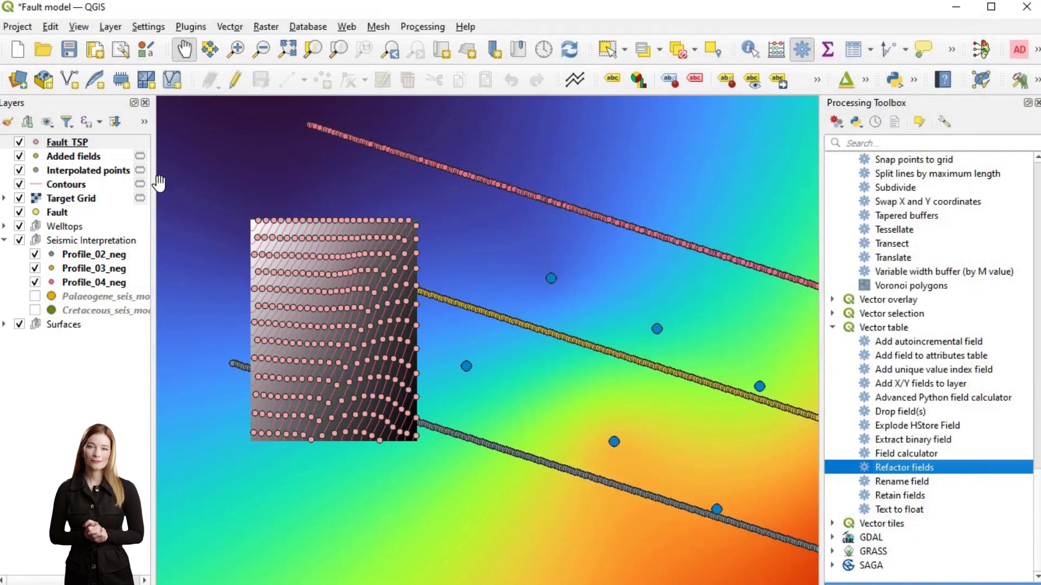
Export the Fault_TSP layer in CSV format to D:\Fault model\Fault_TSP.csv, overwriting the existing file.
right_click(78, 144)
mouse_move(162, 442)
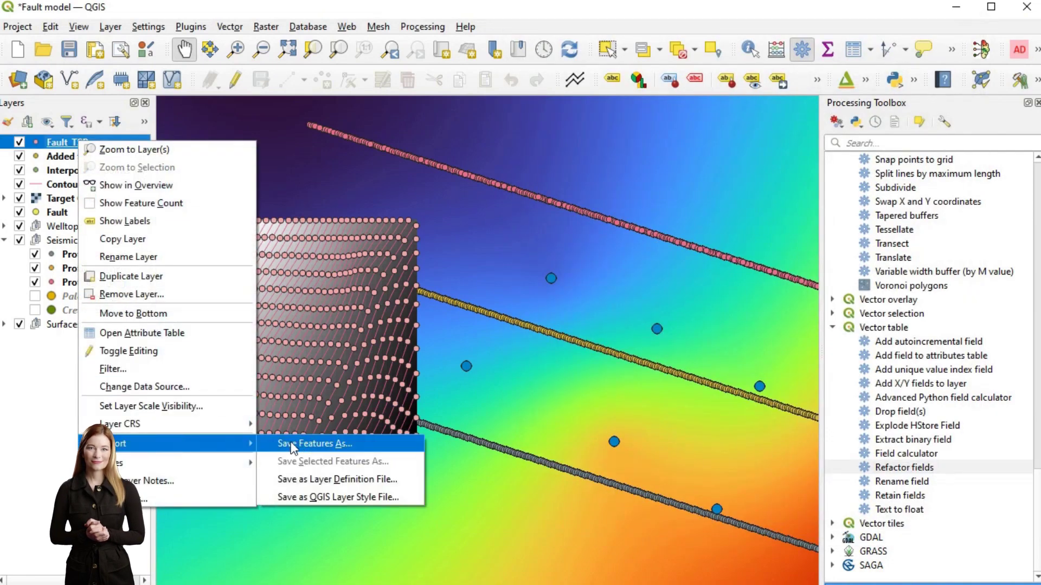
click(331, 444)
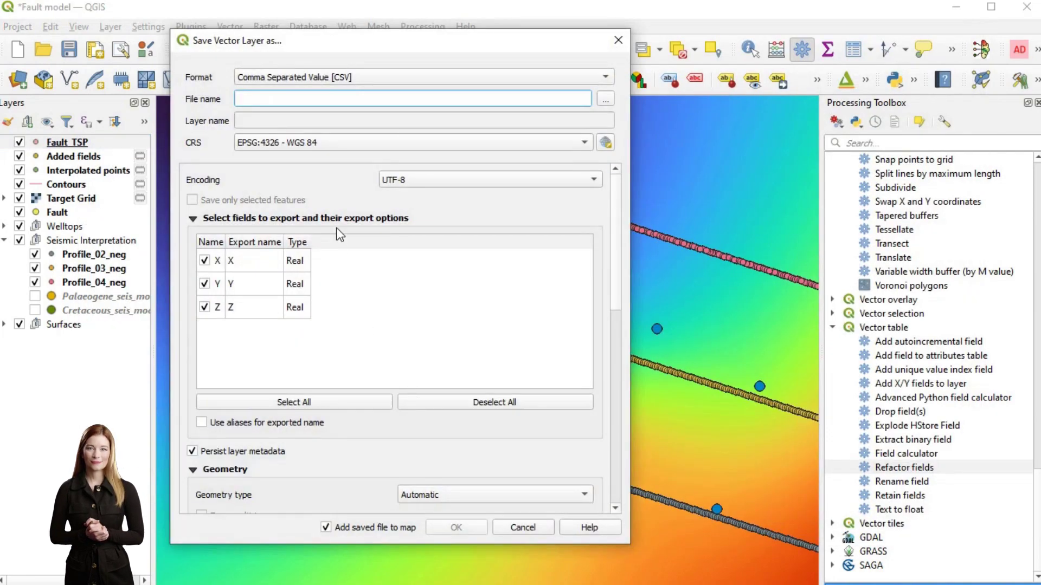
click(605, 99)
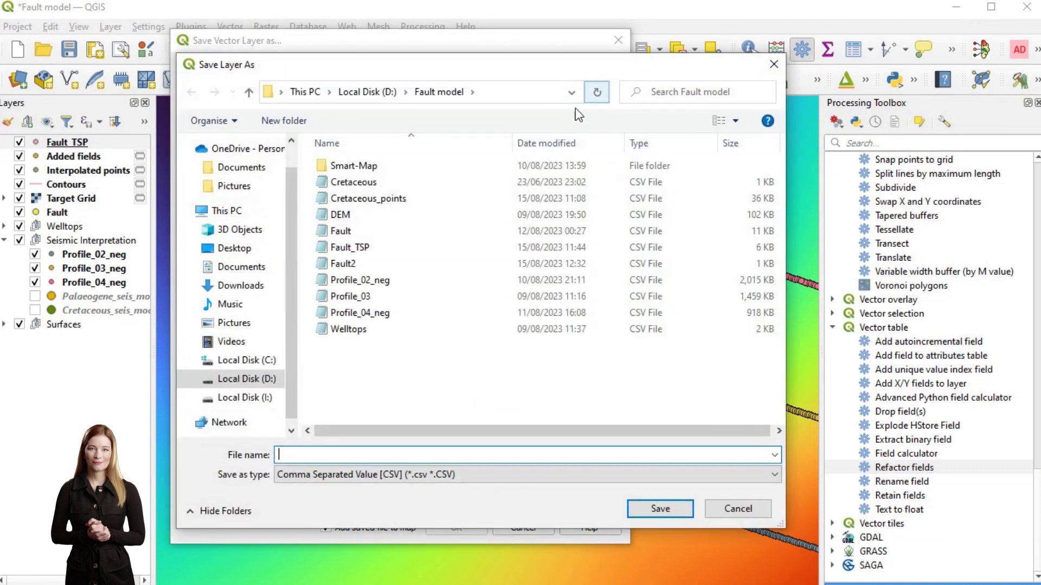
click(379, 248)
click(651, 507)
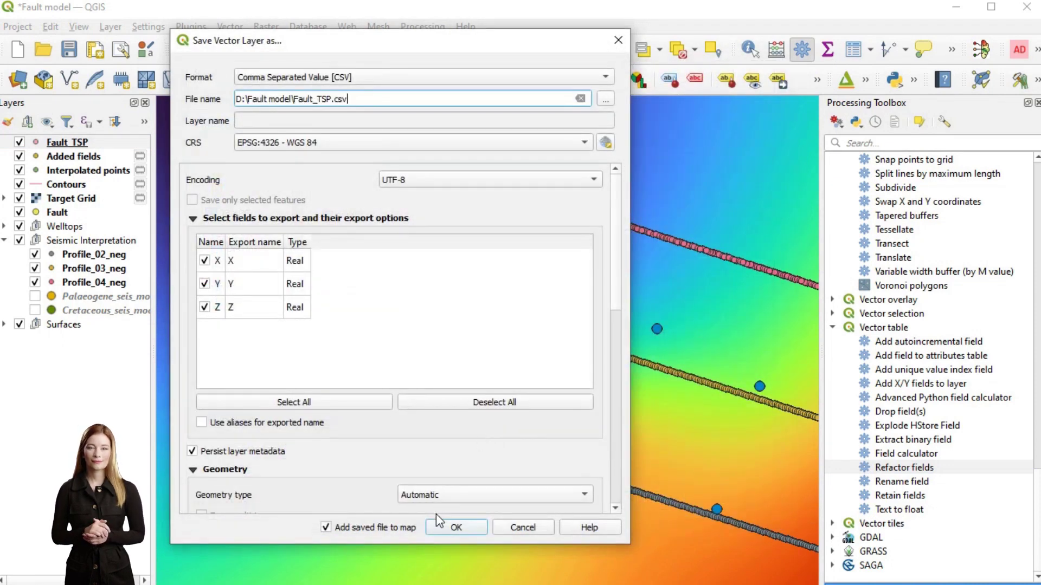
click(455, 526)
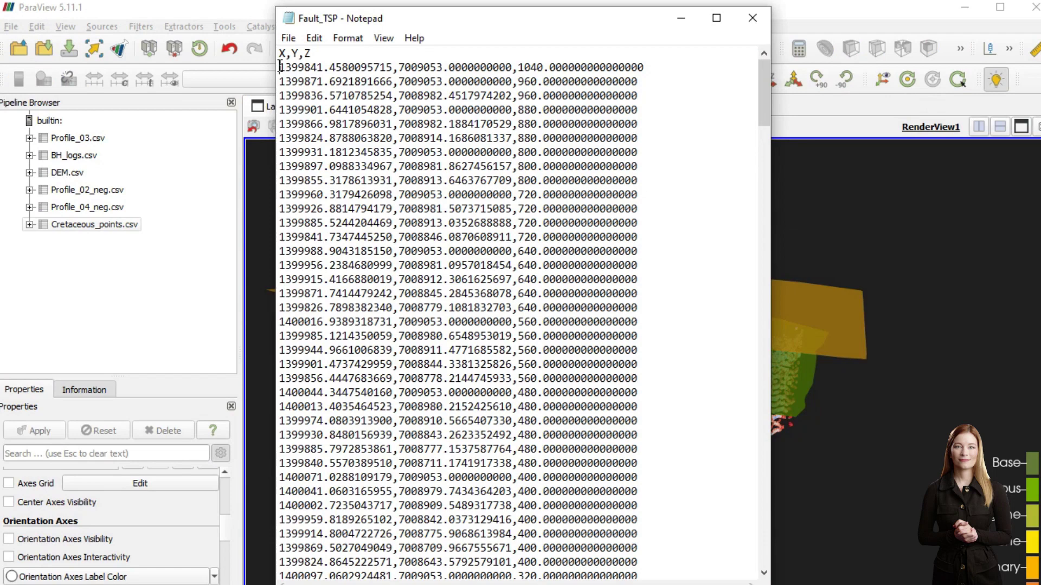
In Notepad, delete the Fault_TSP rows with Z from 1040 to -160 and from -1680 to -1040, keeping the header.
drag(279, 53, 524, 52)
drag(527, 260, 694, 435)
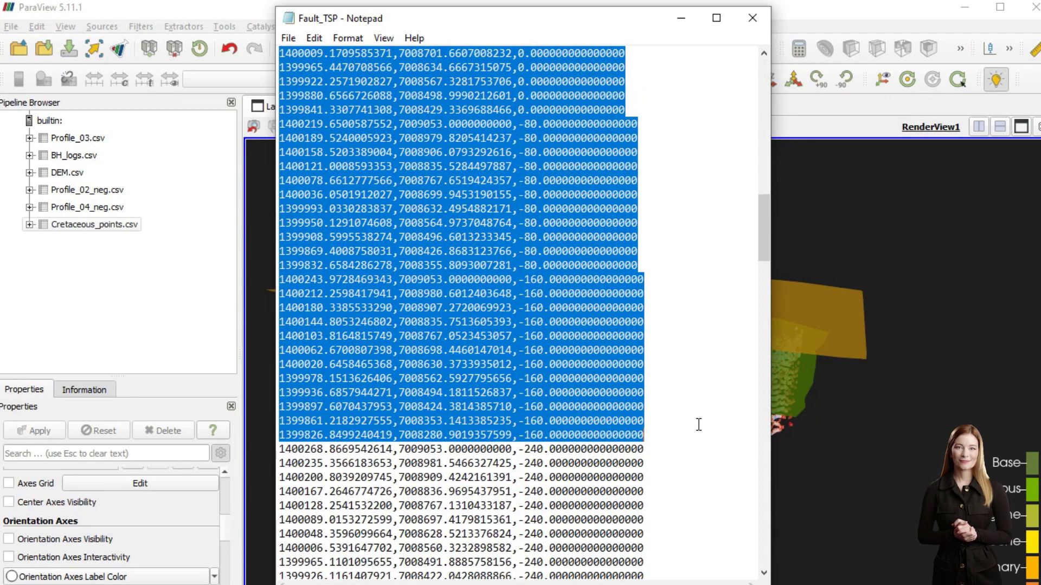
key(Delete)
scroll(697, 418, down, 1)
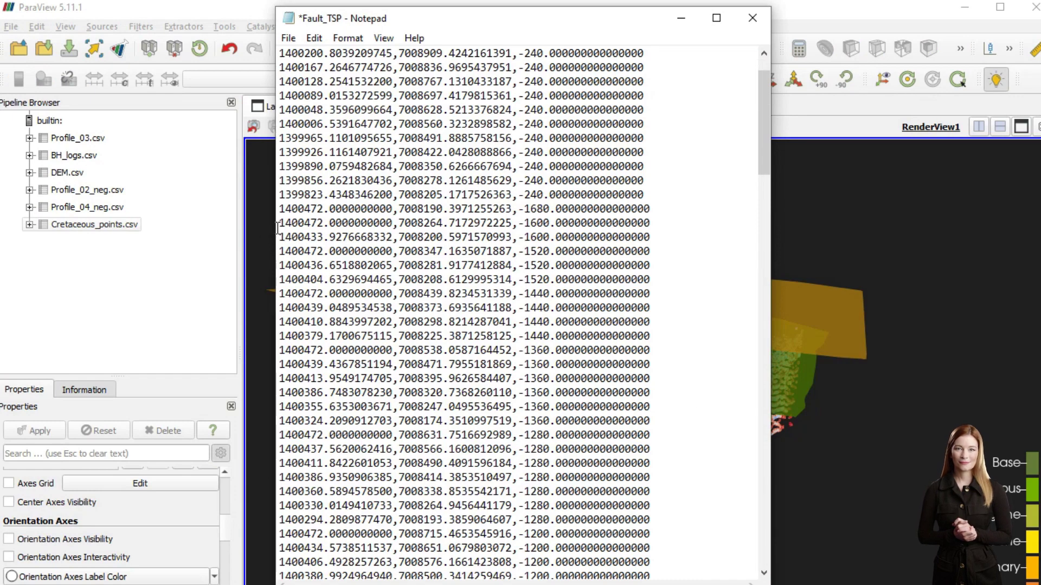
drag(283, 210, 701, 309)
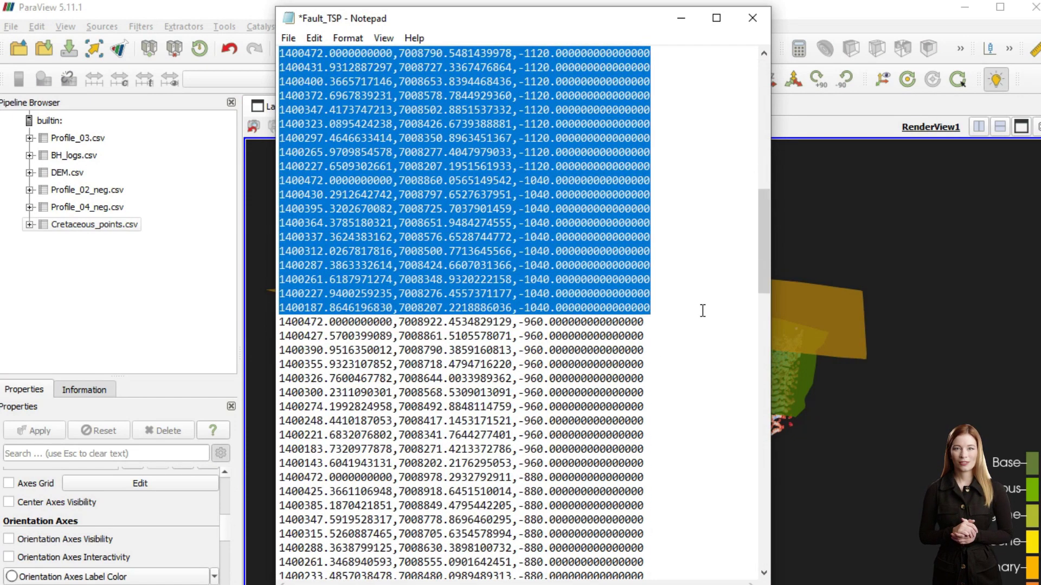
key(Delete)
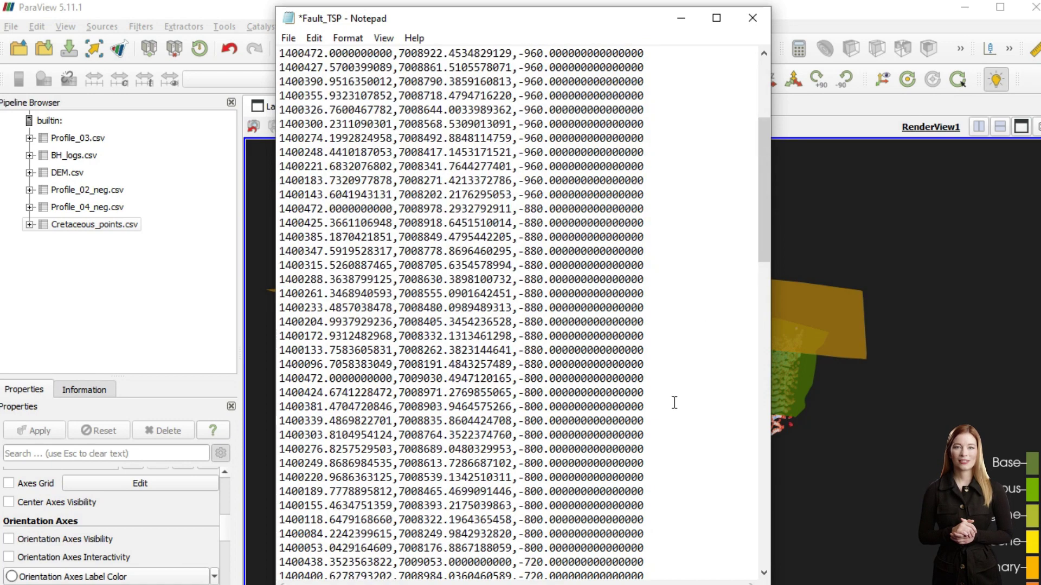
Save the trimmed table over Fault_TSP.csv in the Fault model folder and close Notepad.
key(ctrl+shift+s)
click(897, 443)
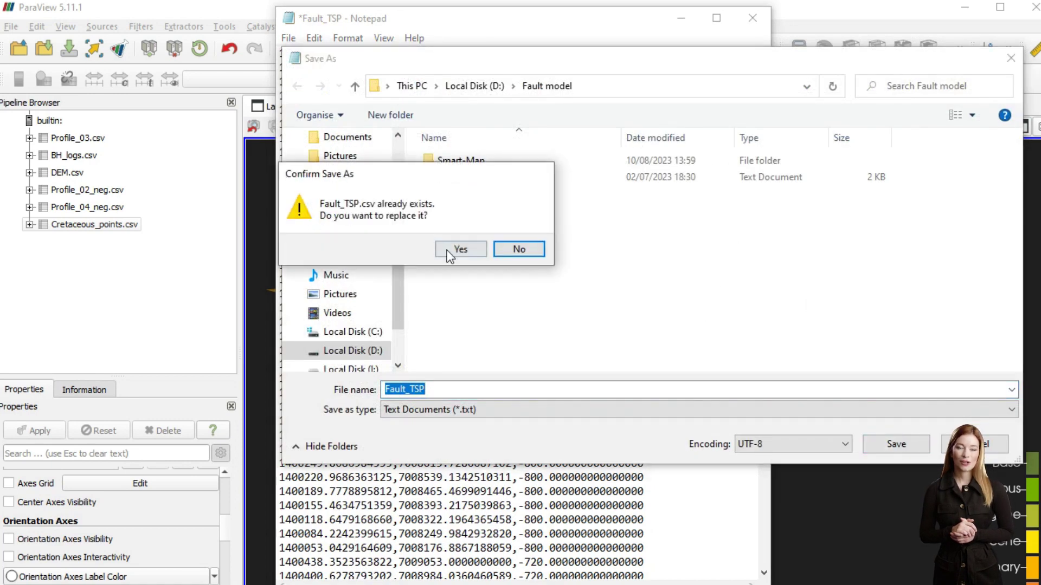
click(461, 249)
click(752, 18)
Load Fault_TSP.csv into ParaView as a delimited text file from D:/Fault model.
click(12, 26)
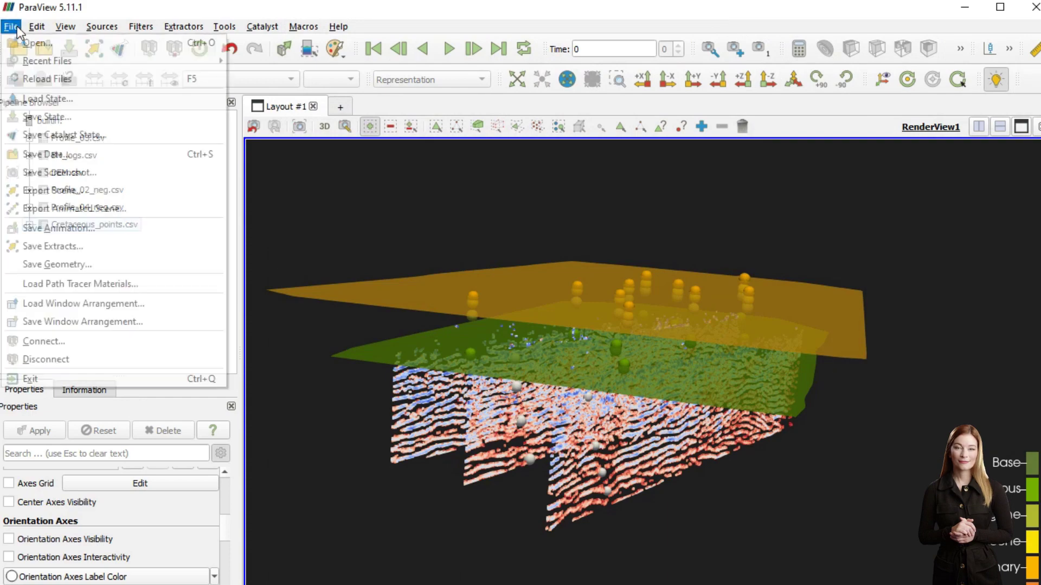
click(35, 42)
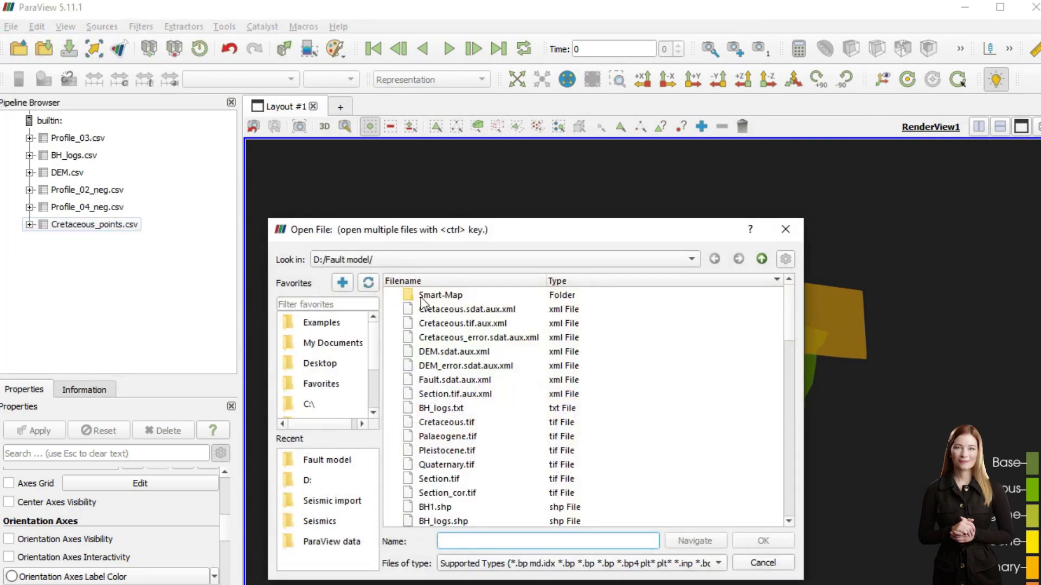
click(563, 568)
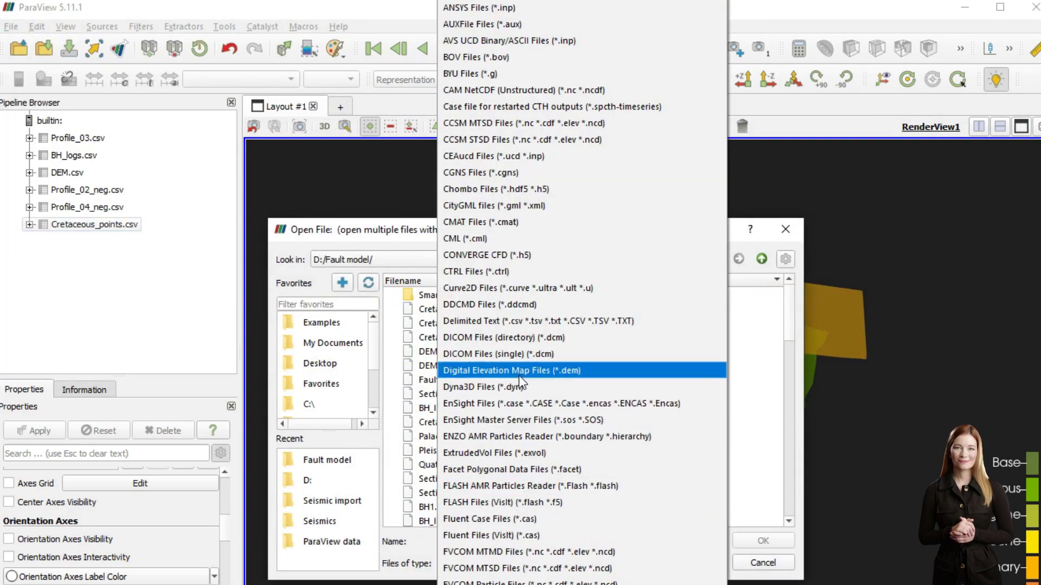
click(512, 322)
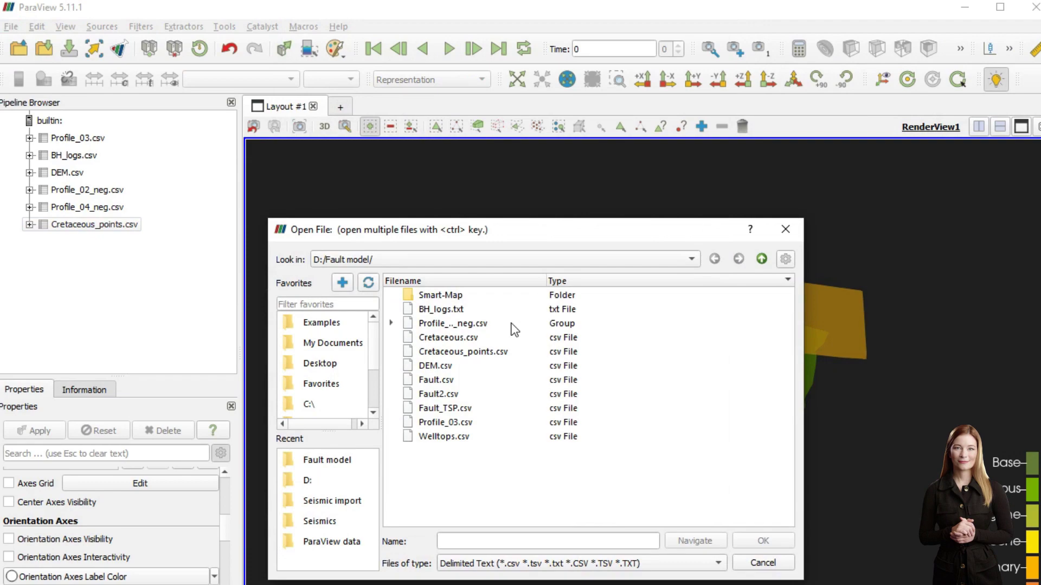
double_click(461, 408)
click(36, 431)
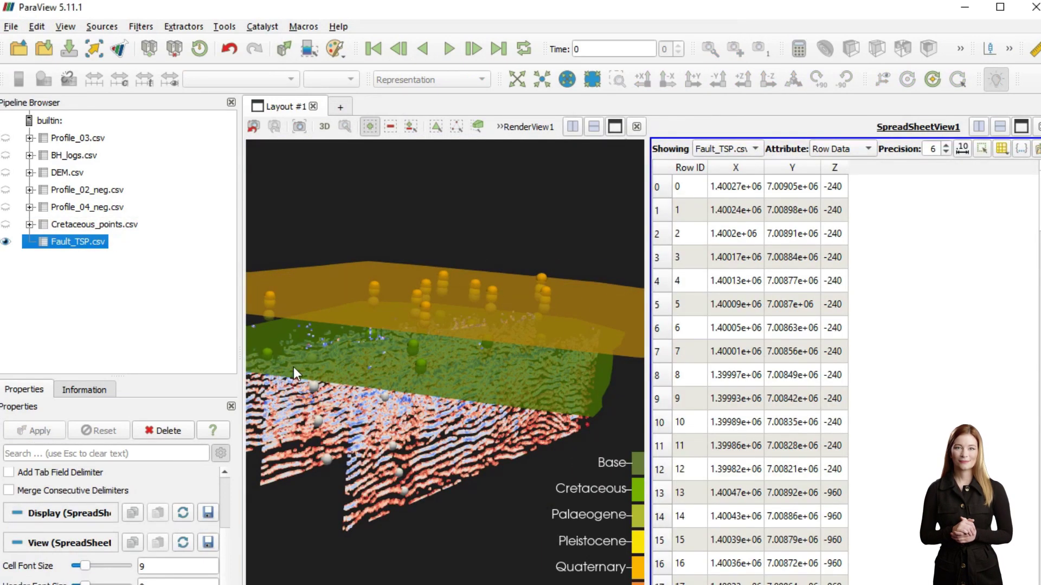
Convert Fault_TSP.csv to points with Table To Points, using columns X, Y and Z as coordinates.
right_click(82, 242)
mouse_move(122, 474)
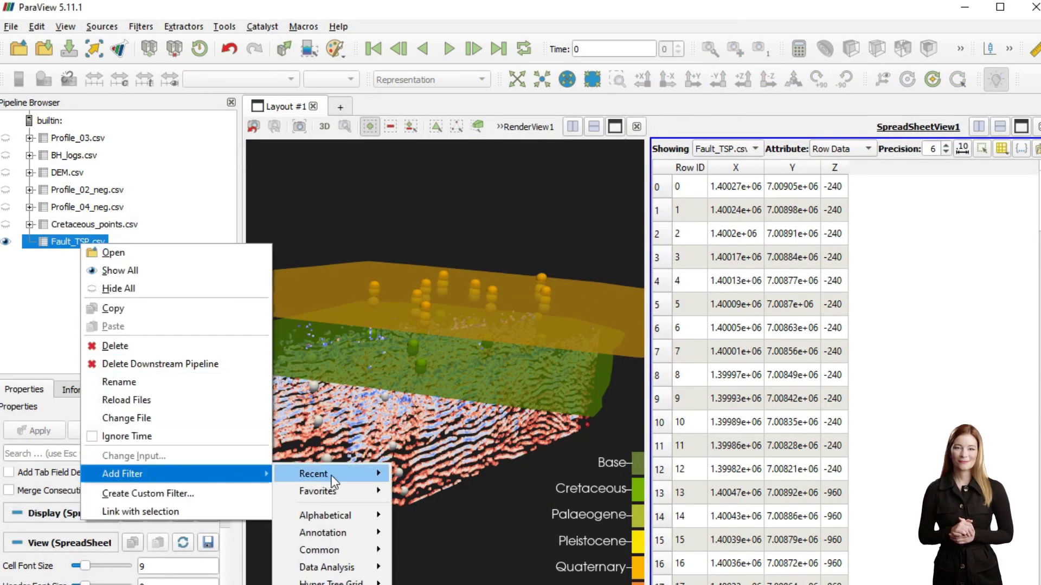
click(428, 475)
click(89, 545)
click(71, 578)
click(44, 432)
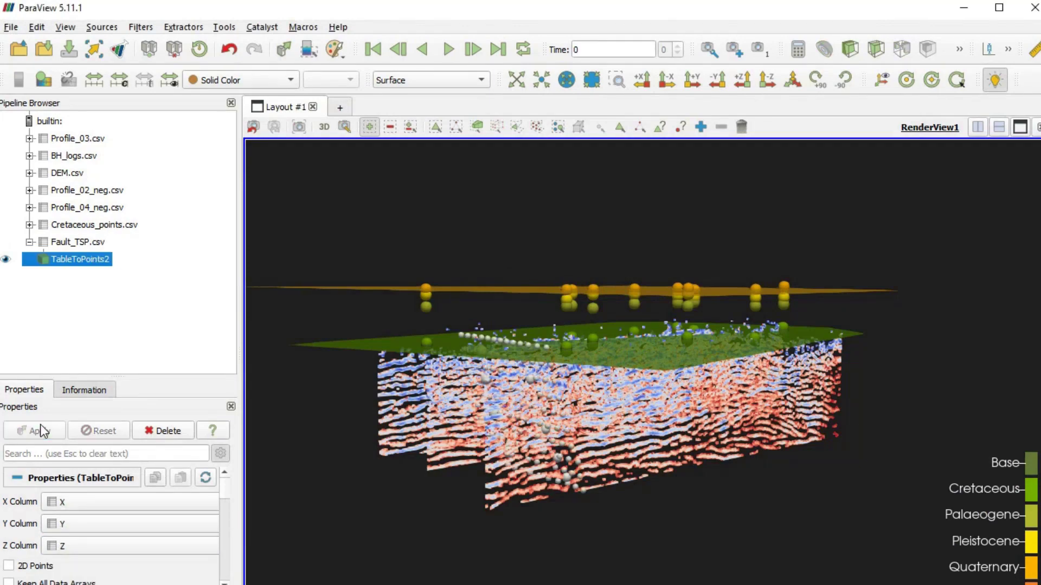
Triangulate the Fault_TSP points into a surface with the Delaunay 2D filter.
right_click(87, 255)
mouse_move(148, 481)
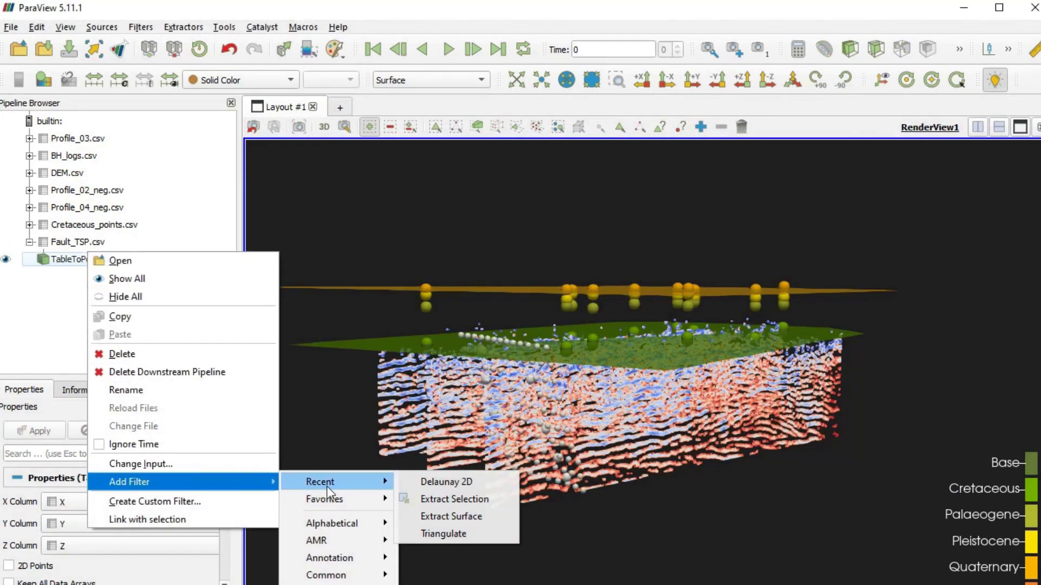
mouse_move(331, 523)
click(458, 400)
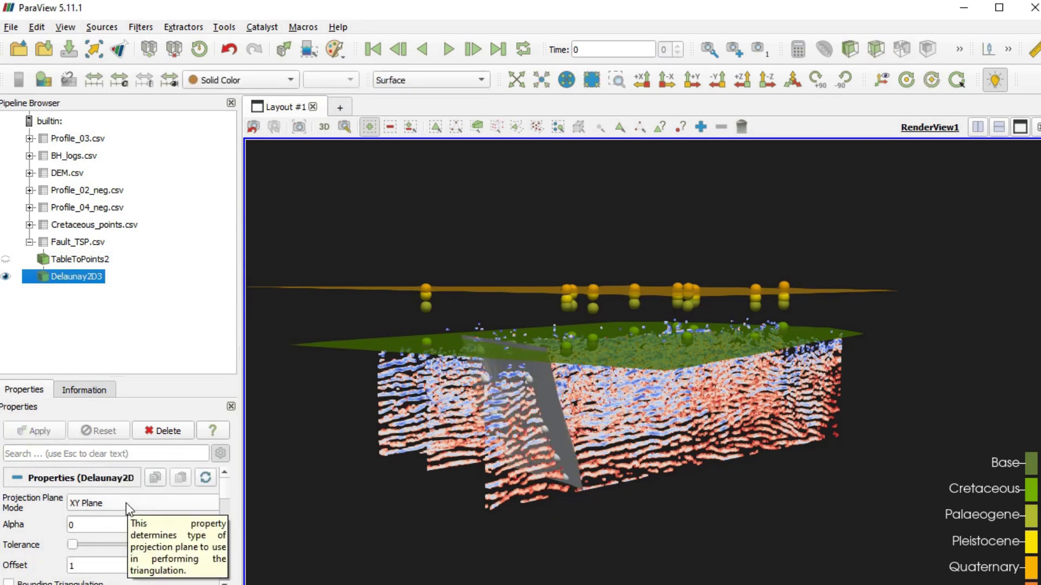
Set the fault triangulation's projection plane mode to Best-Fitting Plane and apply it.
click(126, 502)
click(129, 514)
double_click(90, 566)
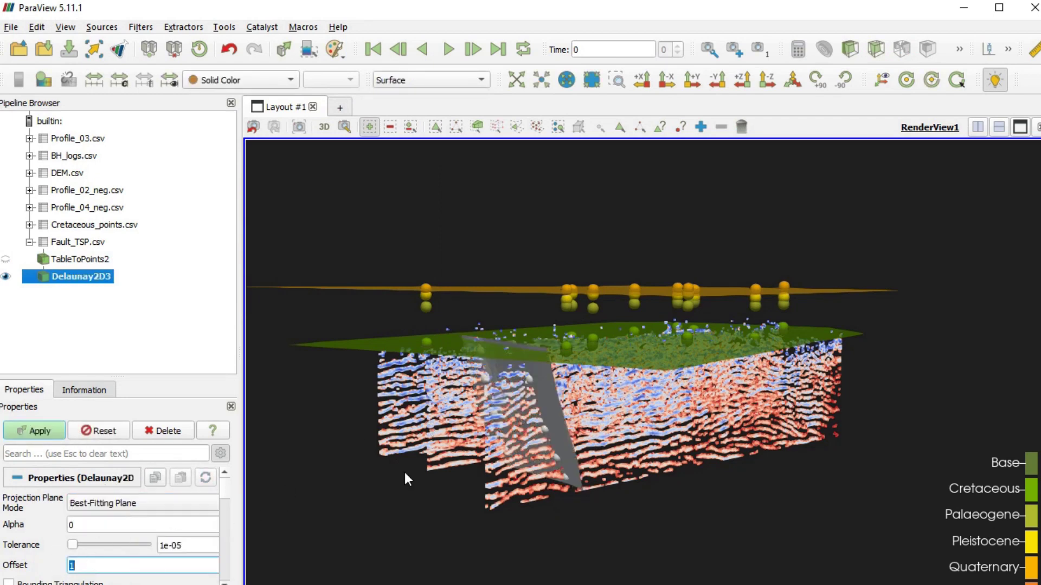
click(24, 435)
drag(451, 533, 494, 537)
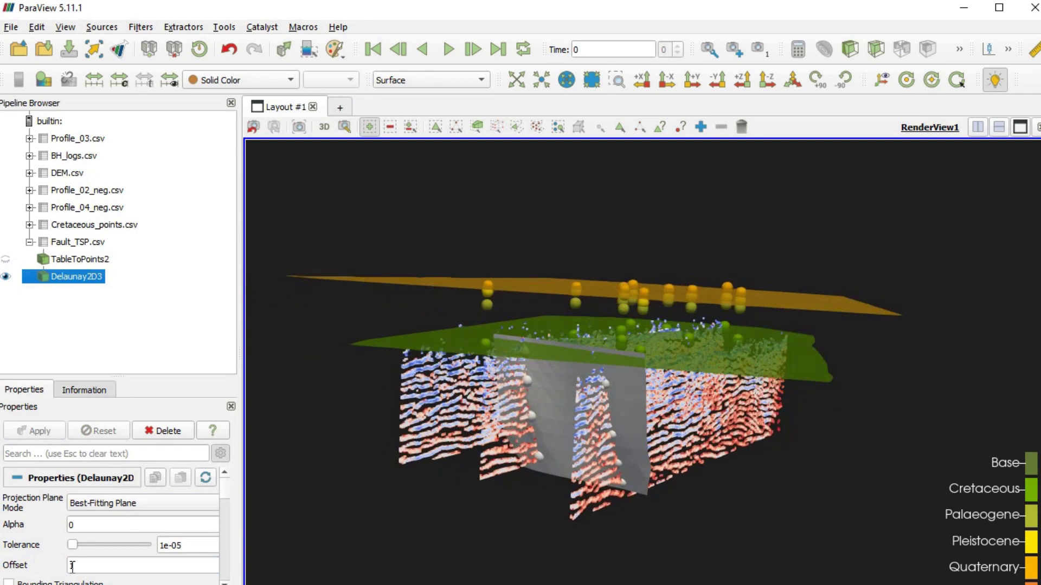
Set the fault surface's Delaunay 2D offset to 2 and apply it.
double_click(89, 566)
text(2)
scroll(158, 553, down, 15)
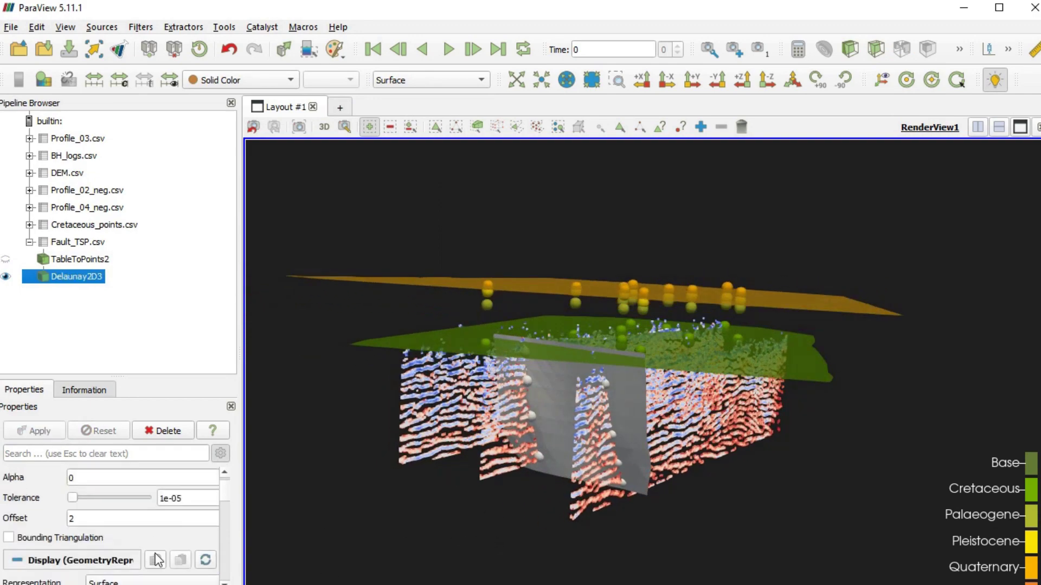
drag(467, 495, 535, 481)
scroll(92, 538, down, 5)
scroll(95, 539, down, 10)
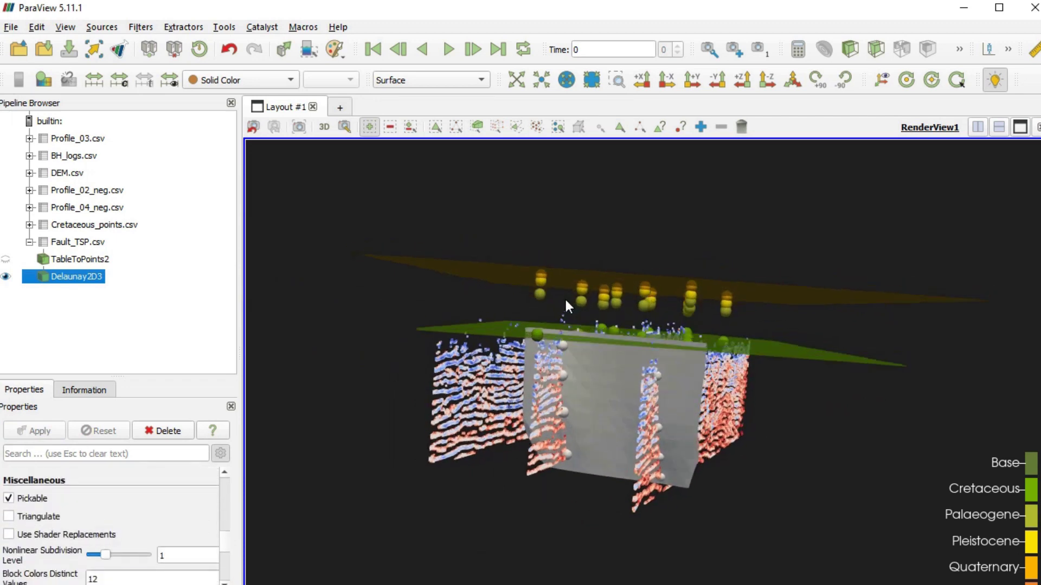
drag(564, 297, 504, 313)
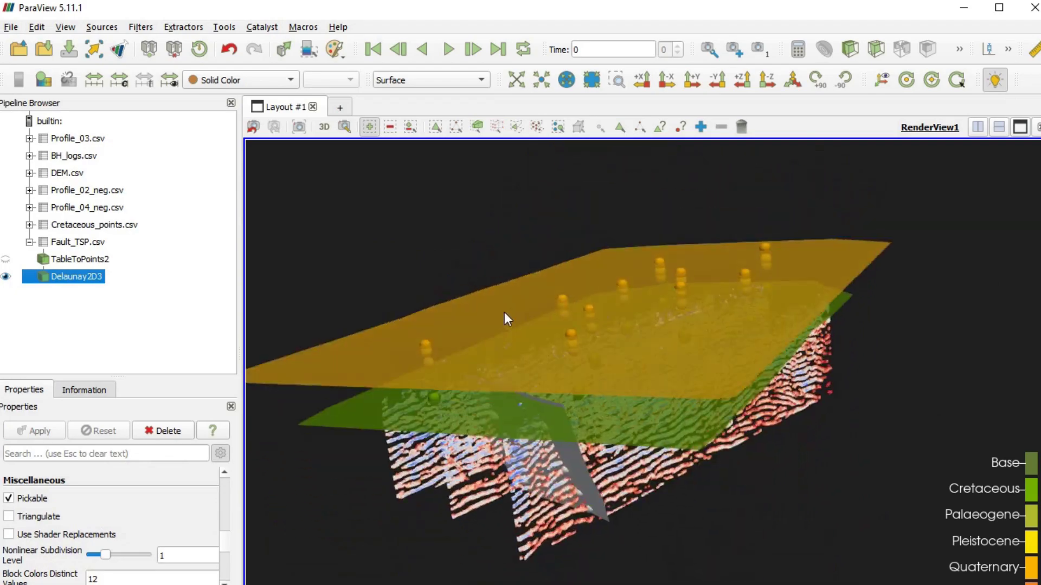